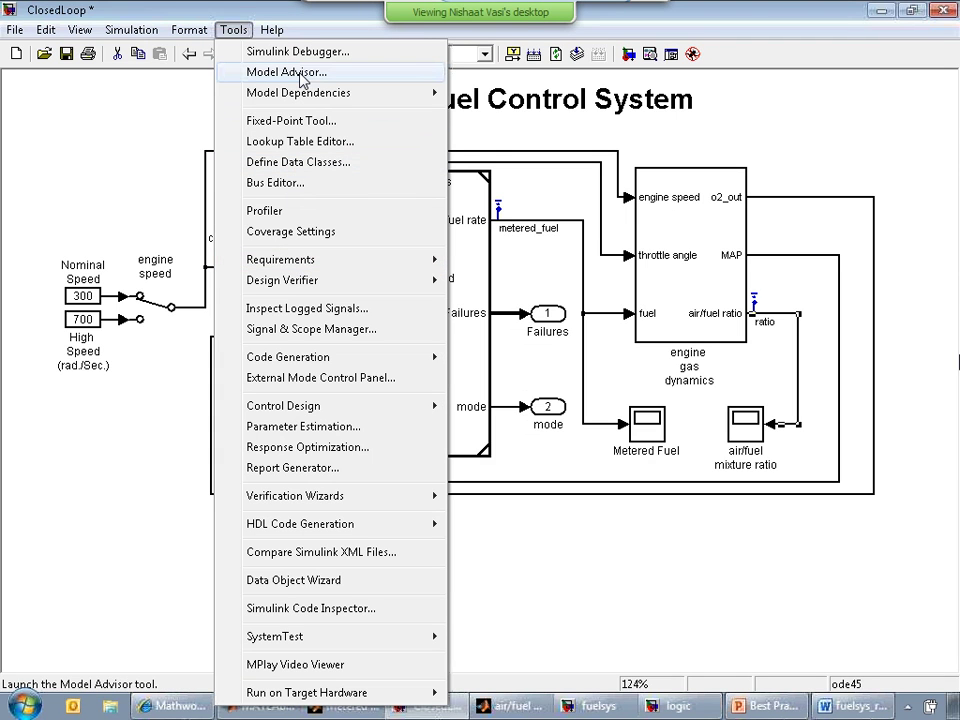
- Open the Simulation Data Inspector with Record enabled, then return to the ClosedLoop model window
click(315, 309)
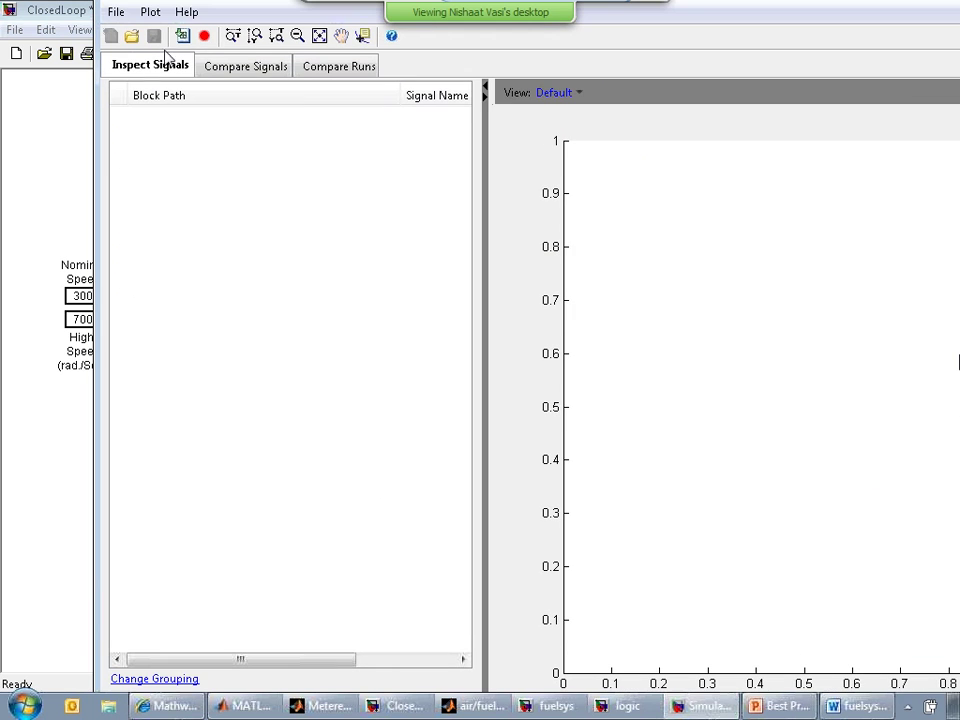
click(205, 37)
click(47, 115)
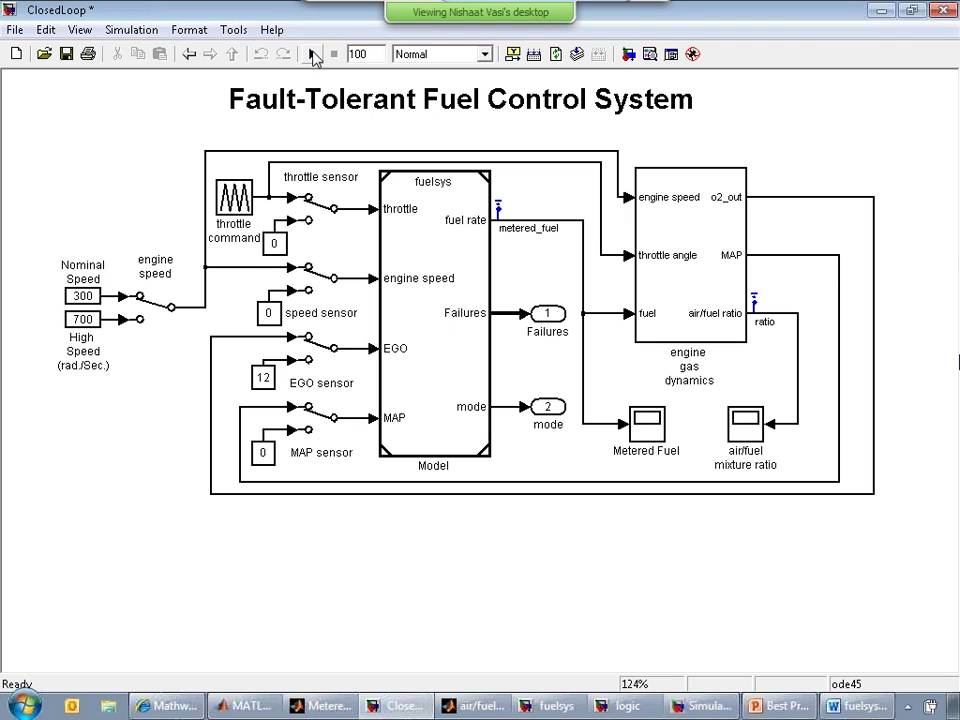
- Simulate ClosedLoop at nominal speed, switch engine speed to 700, and simulate again
click(312, 56)
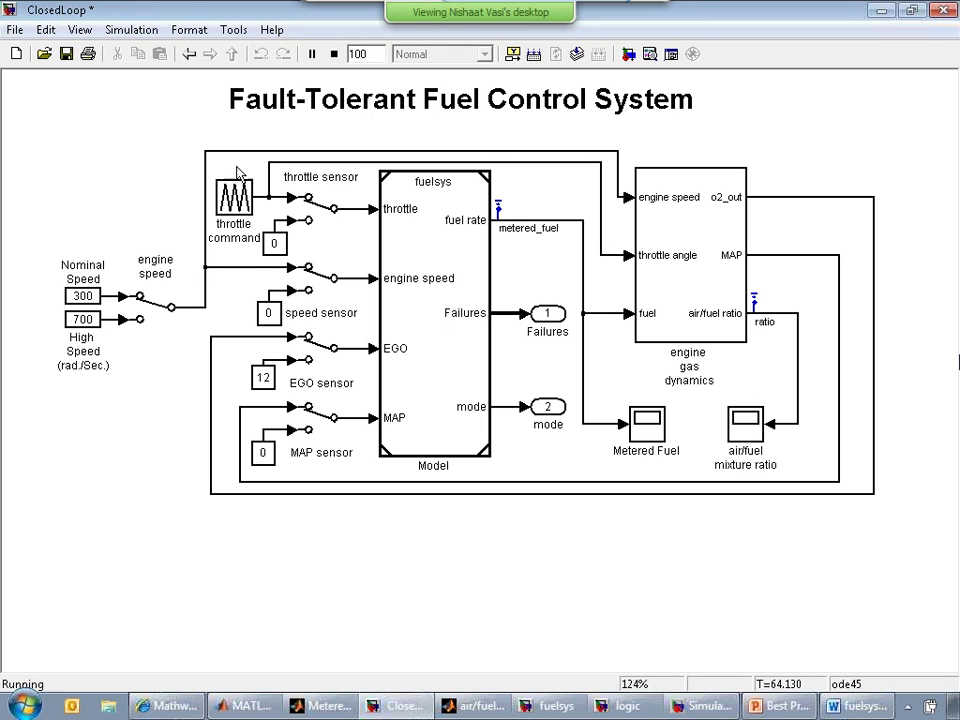
click(155, 310)
double_click(155, 310)
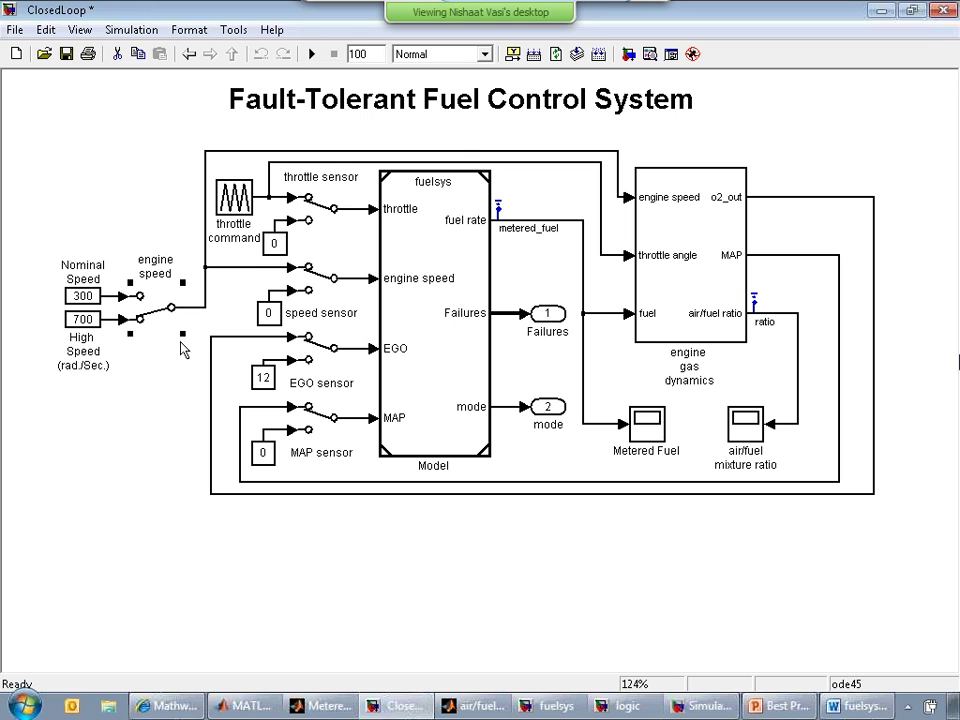
click(311, 56)
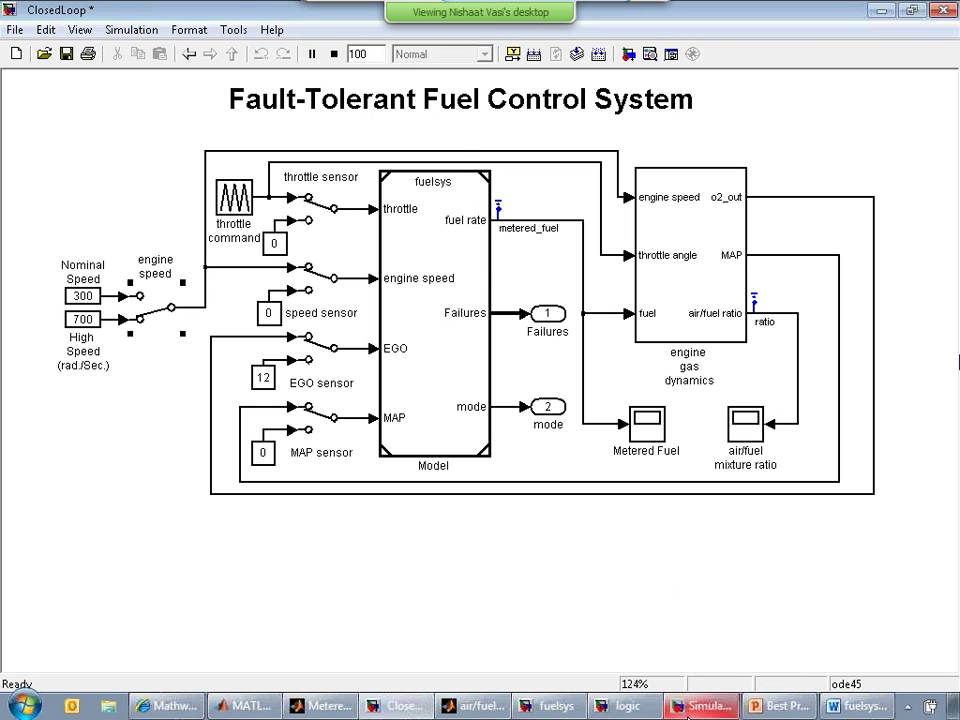
click(697, 706)
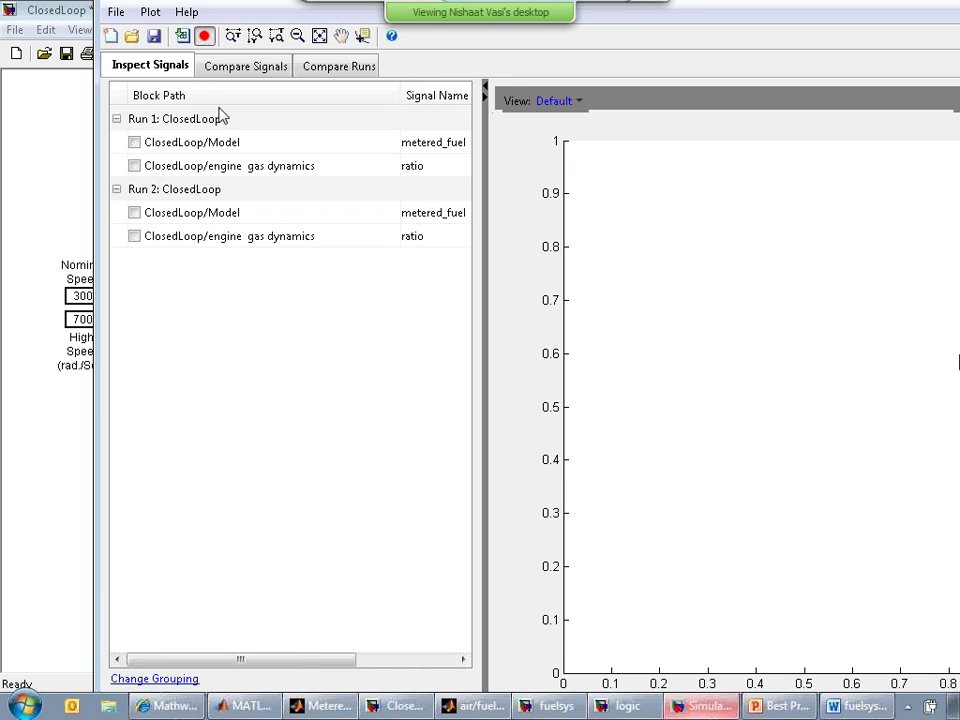
- Maximize the inspector, widen the signal list to show Line, and plot Run 1's metered_fuel
drag(195, 3, 176, 19)
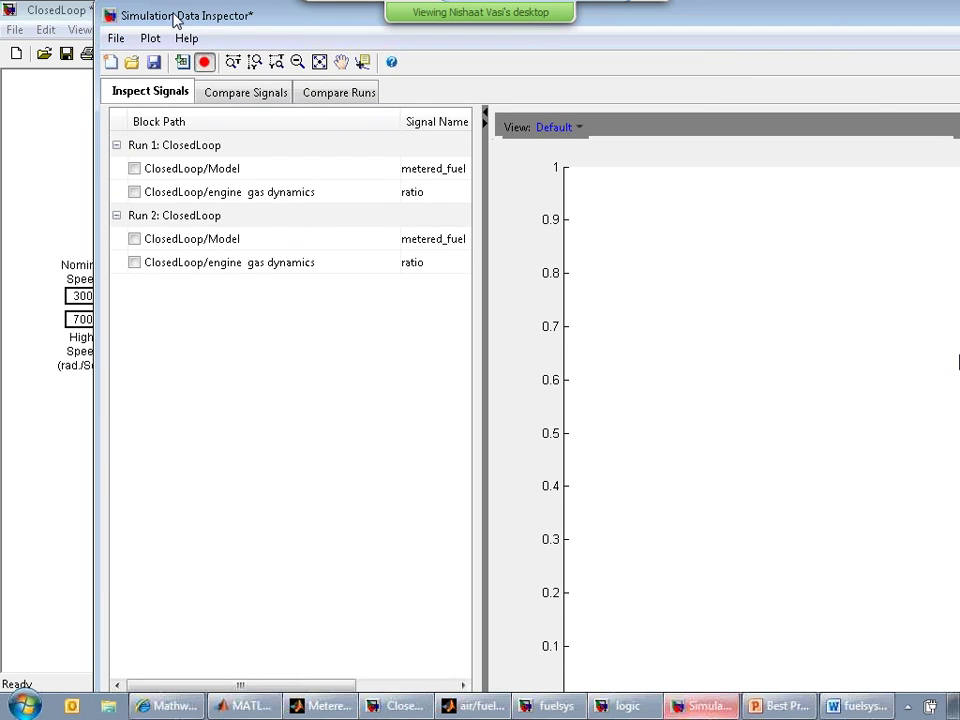
double_click(176, 19)
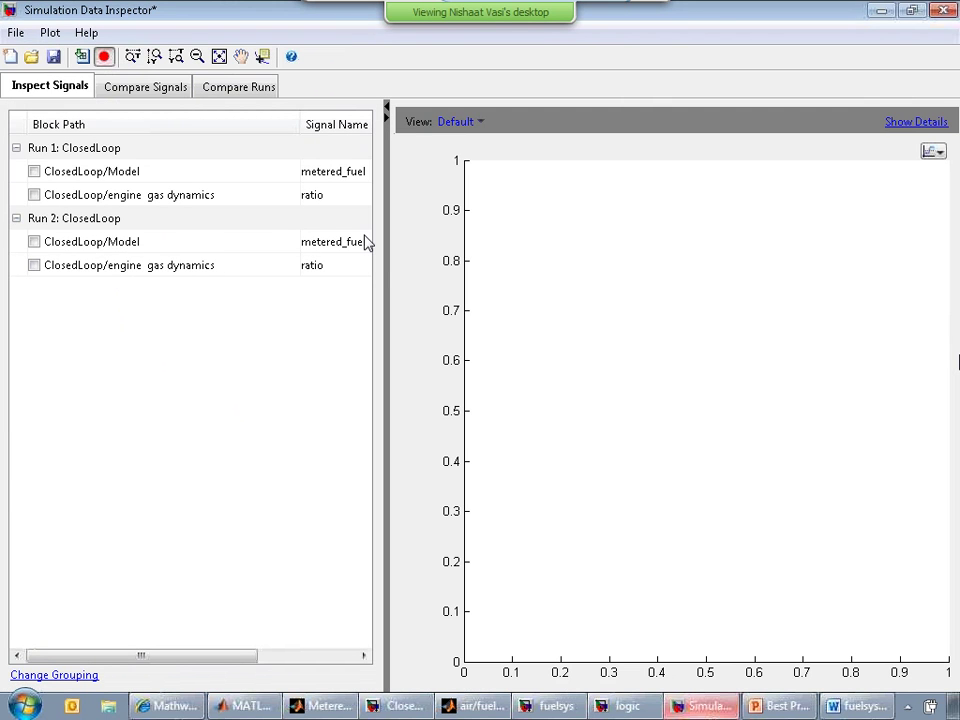
drag(383, 195, 508, 205)
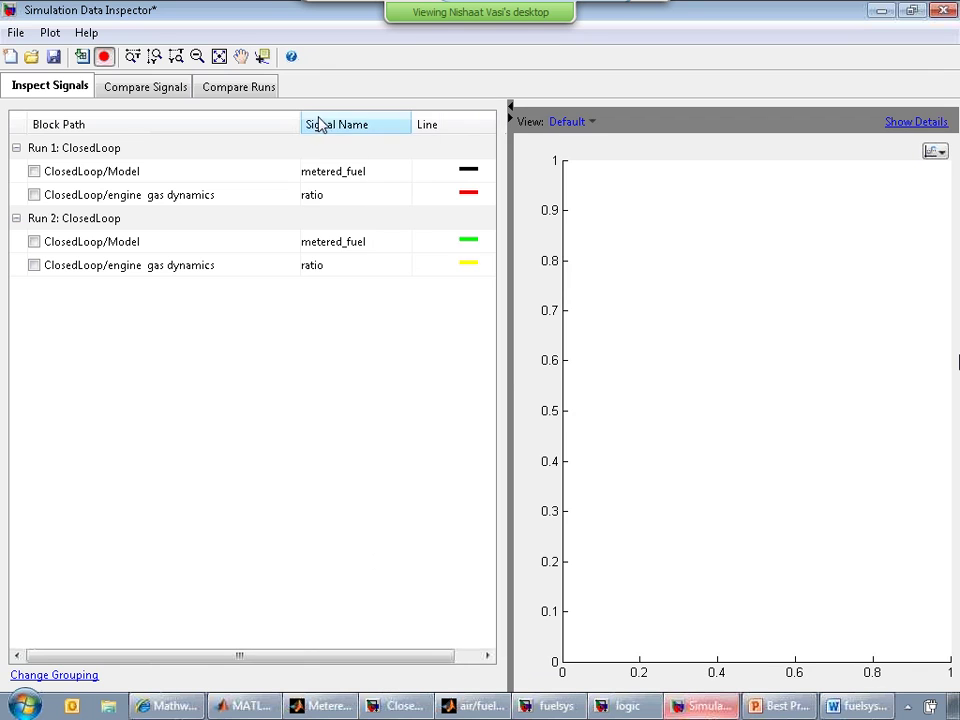
drag(300, 114, 260, 116)
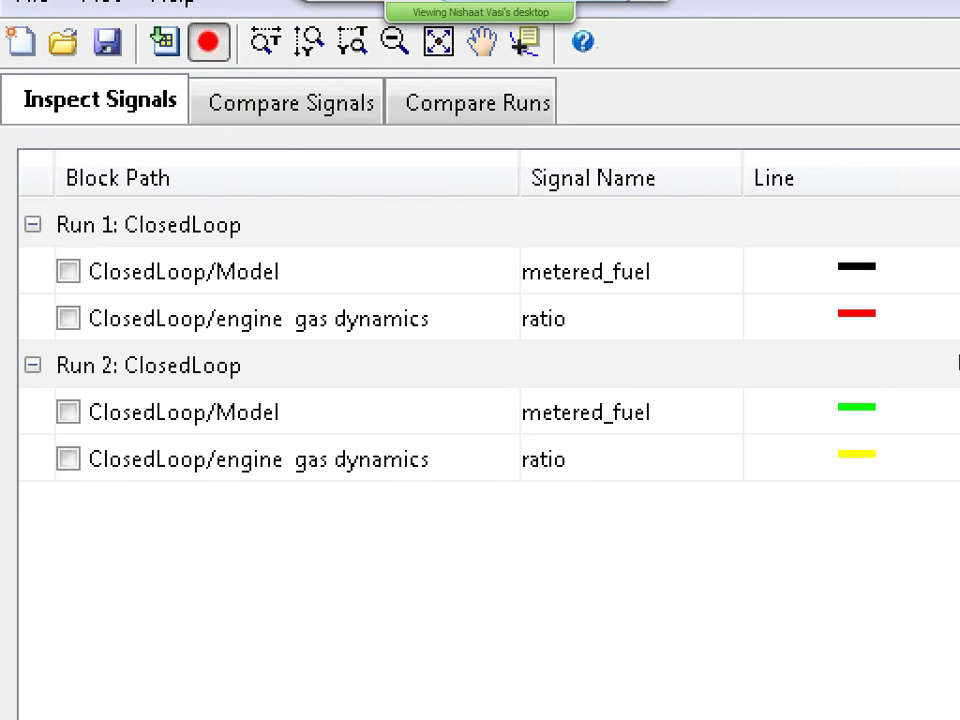
drag(26, 152, 97, 156)
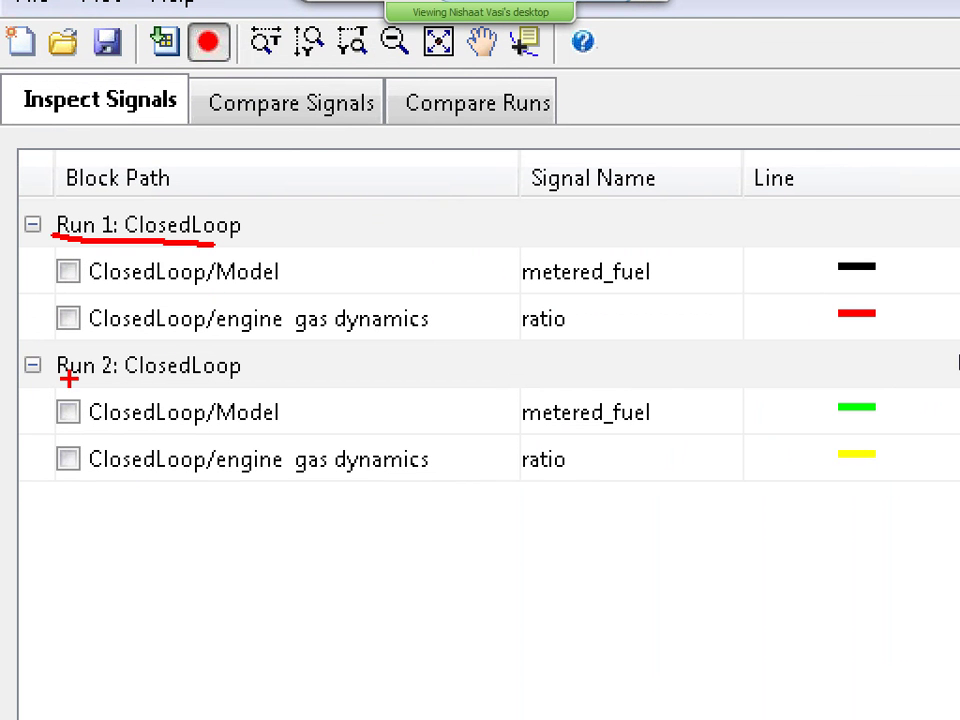
drag(62, 372, 270, 380)
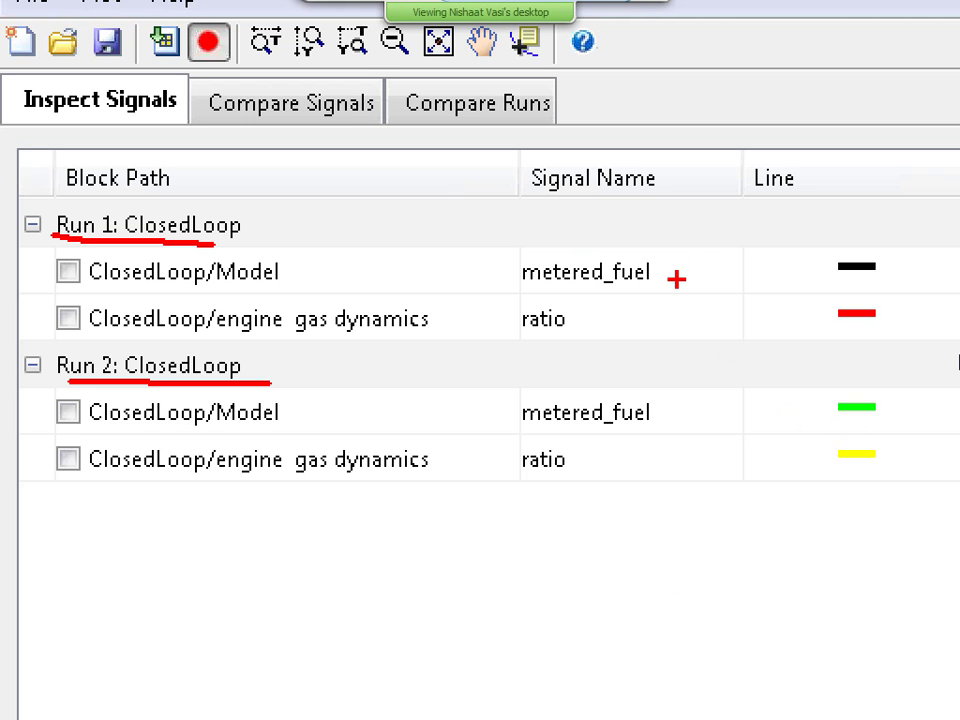
drag(677, 280, 726, 240)
drag(666, 306, 720, 283)
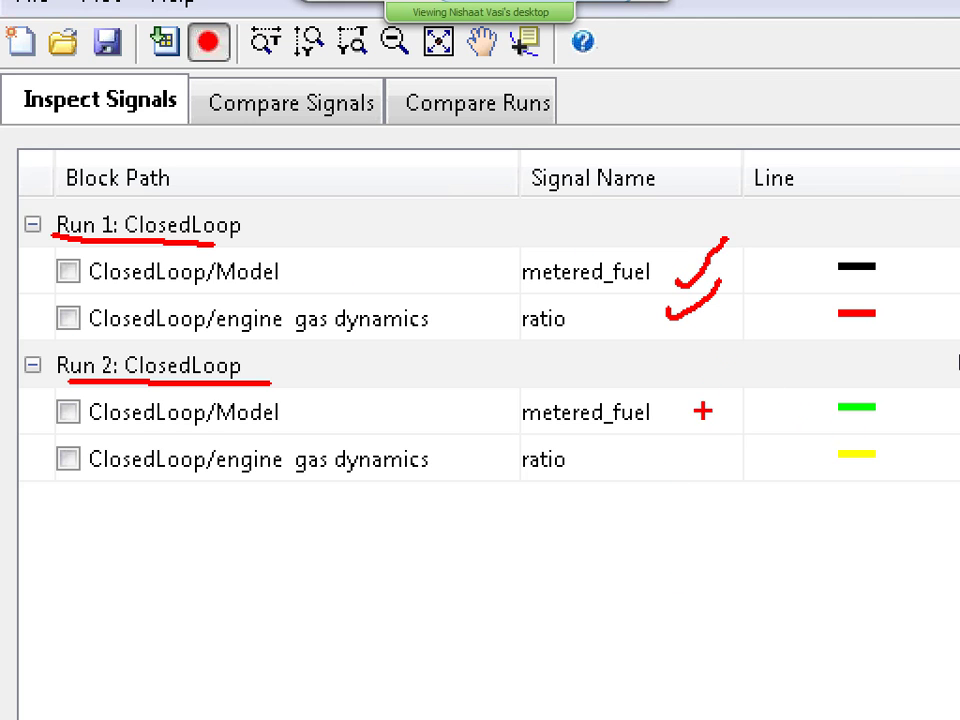
key(Escape)
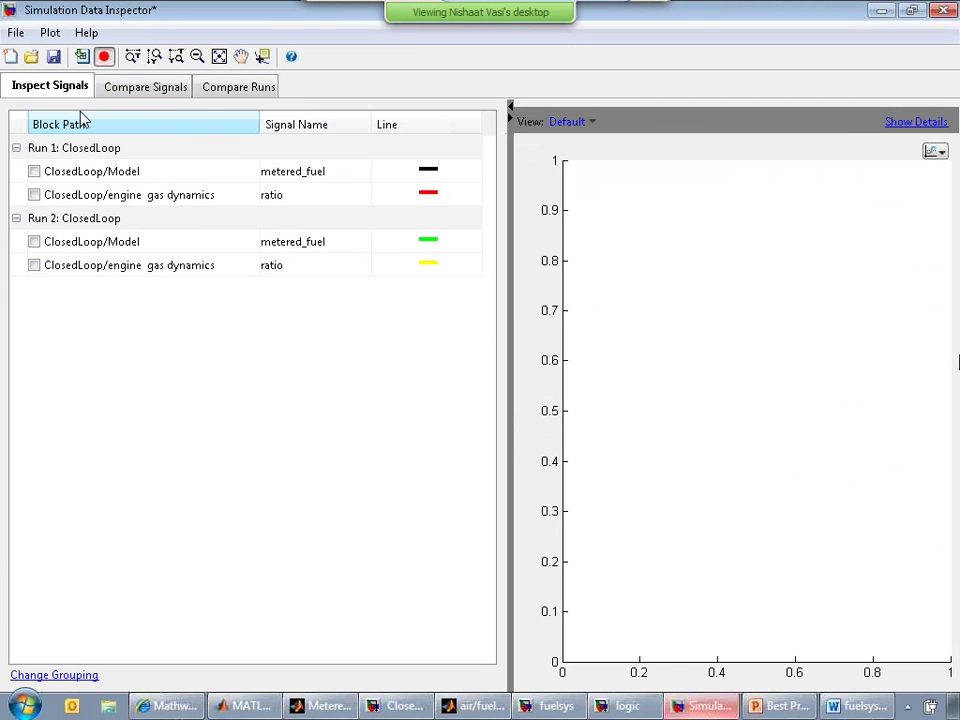
click(35, 172)
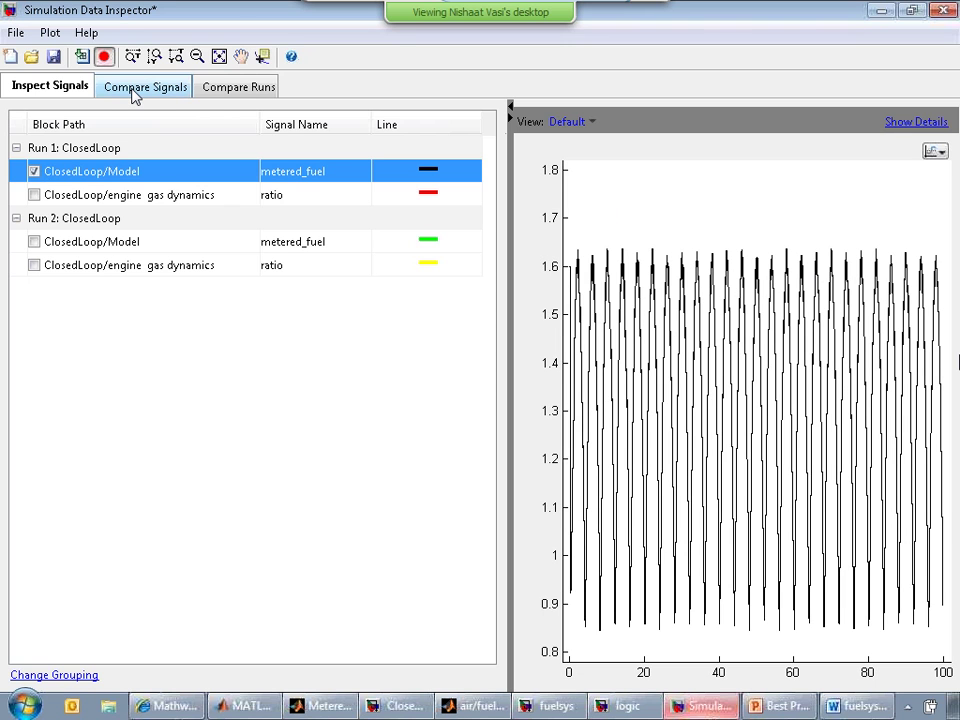
- Compare Run 1: ClosedLoop against Run 2: ClosedLoop and plot the failing ClosedLoop/Model result
click(228, 91)
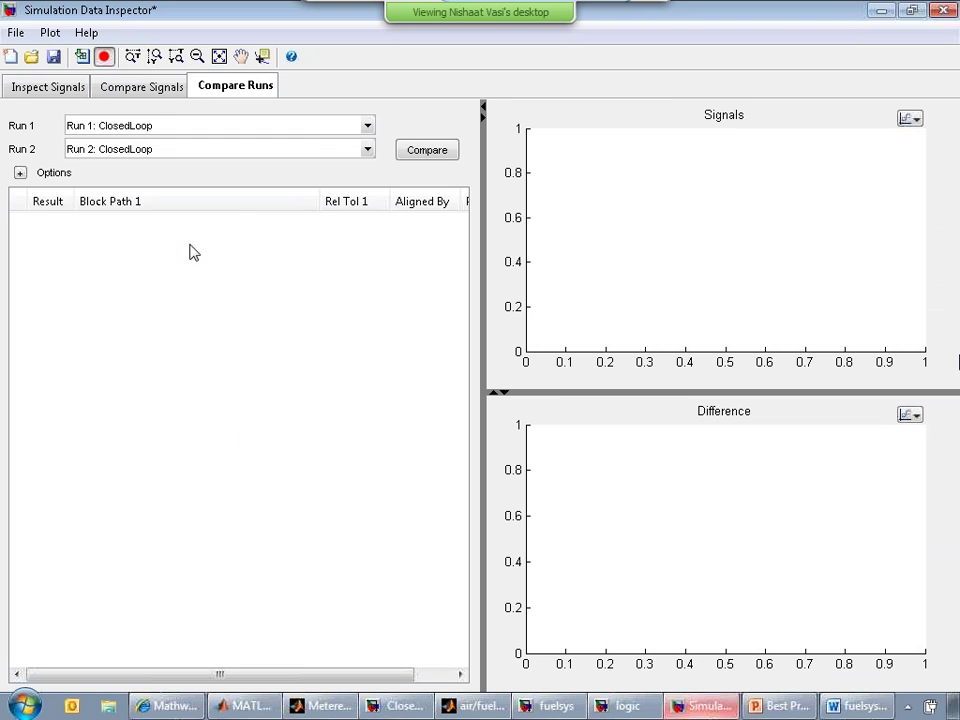
click(369, 127)
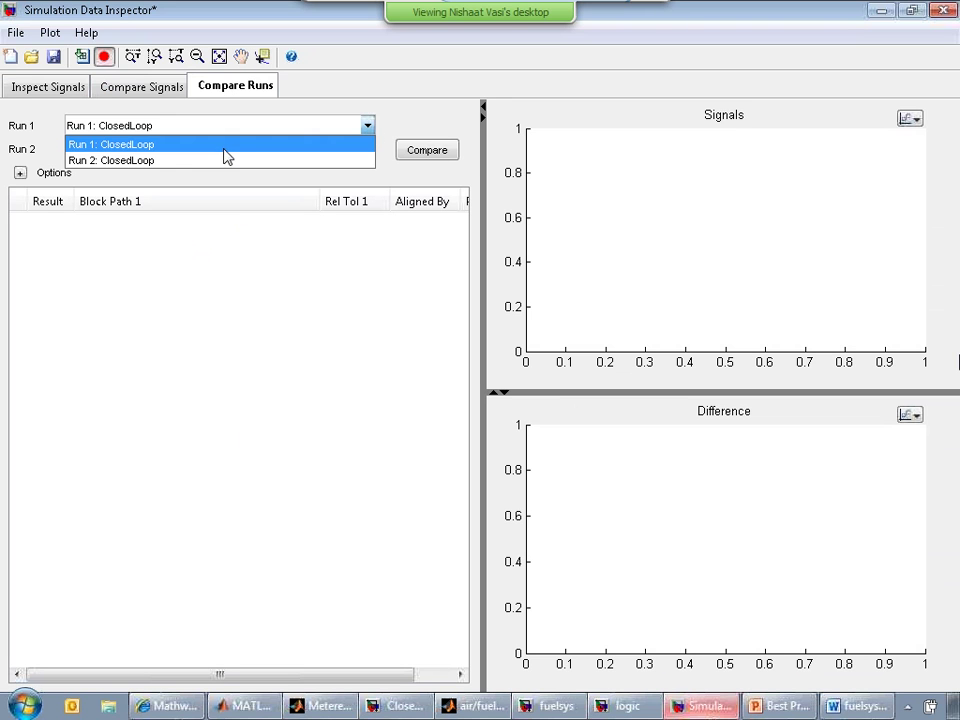
click(240, 147)
click(362, 149)
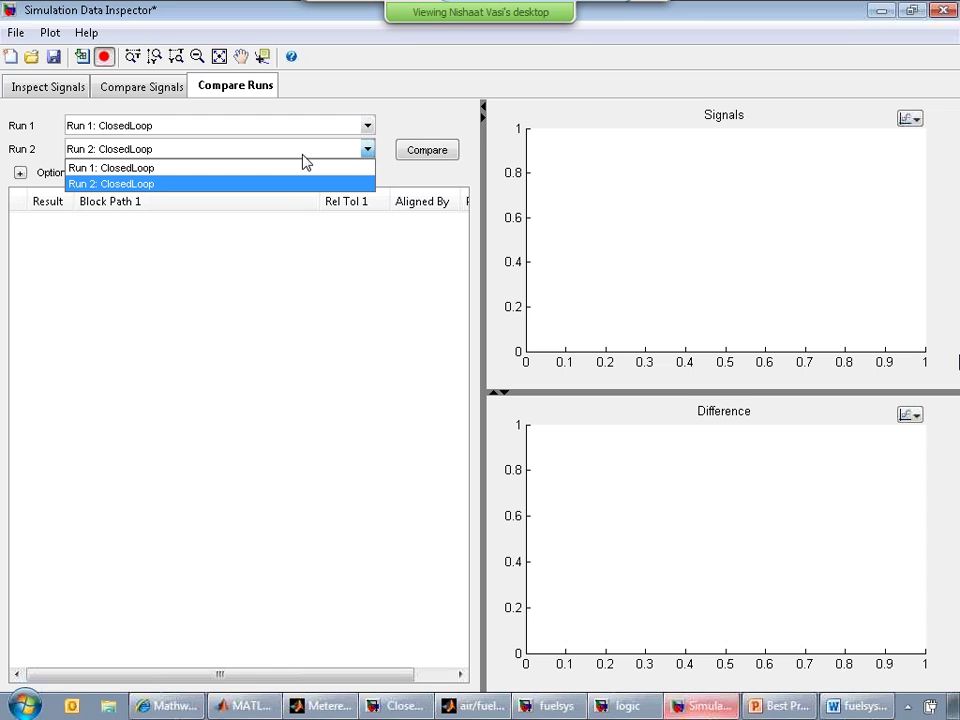
click(173, 185)
click(426, 152)
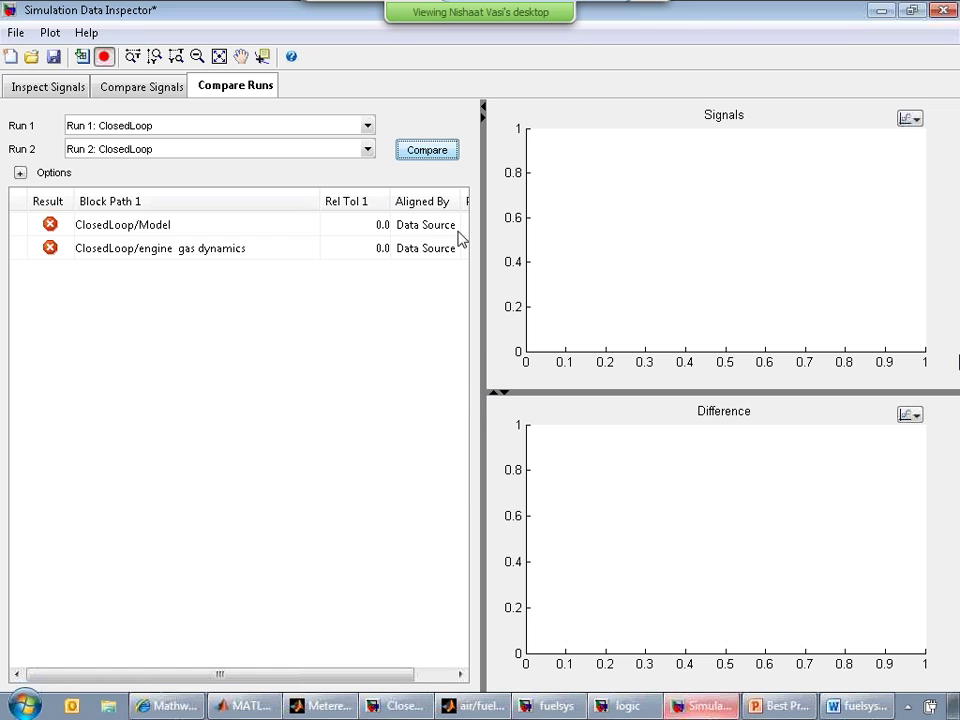
drag(319, 201, 236, 201)
click(403, 225)
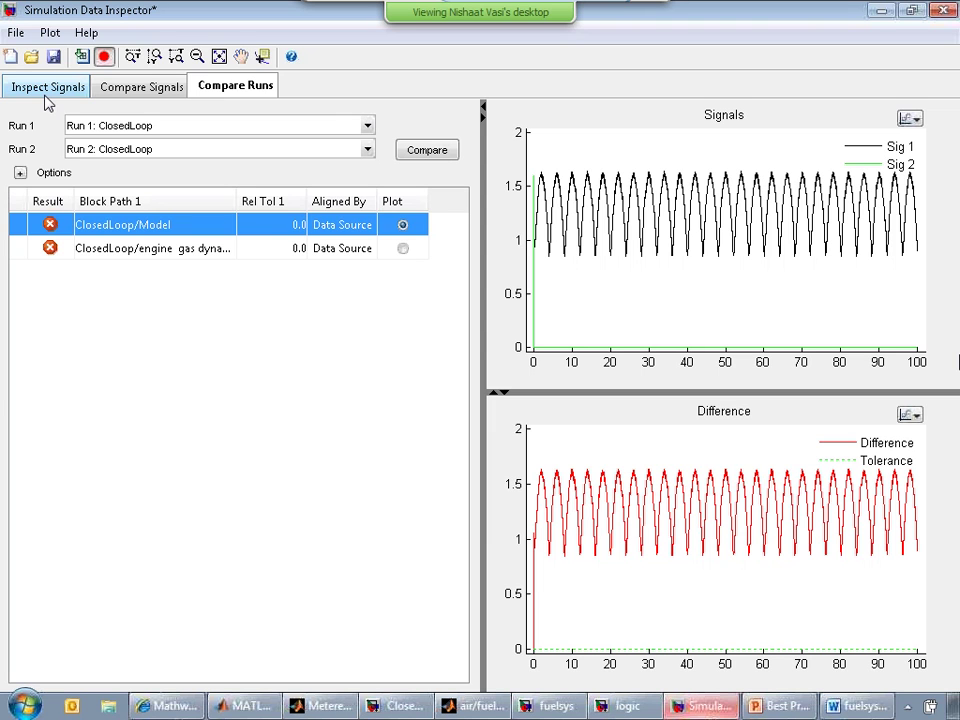
- Import both signals from the expectedoutput MAT file into the inspector as a new run
click(17, 36)
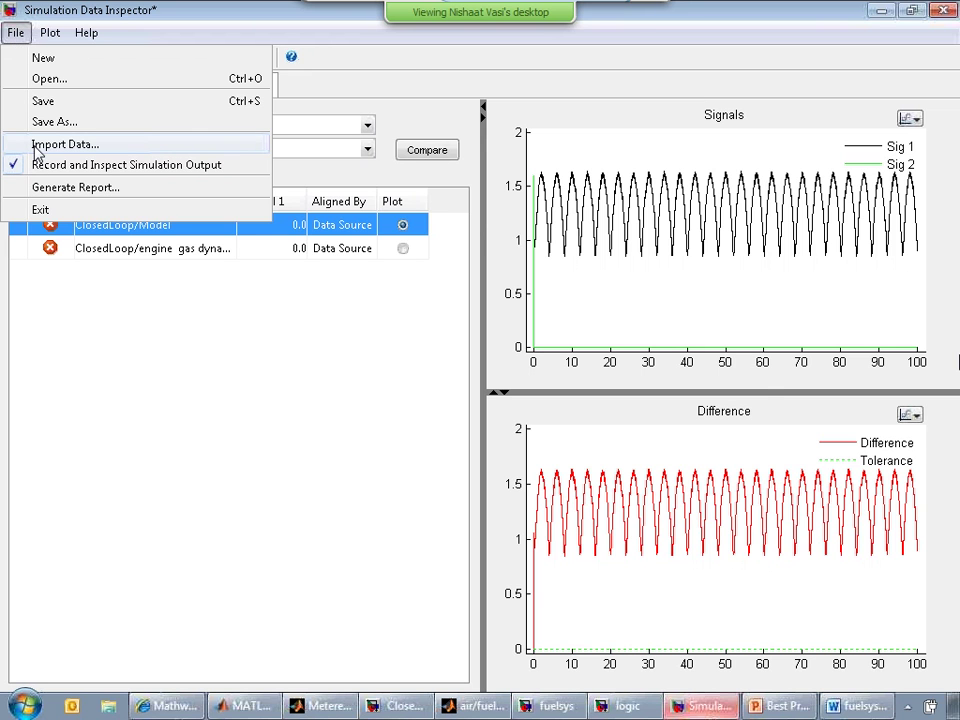
click(94, 150)
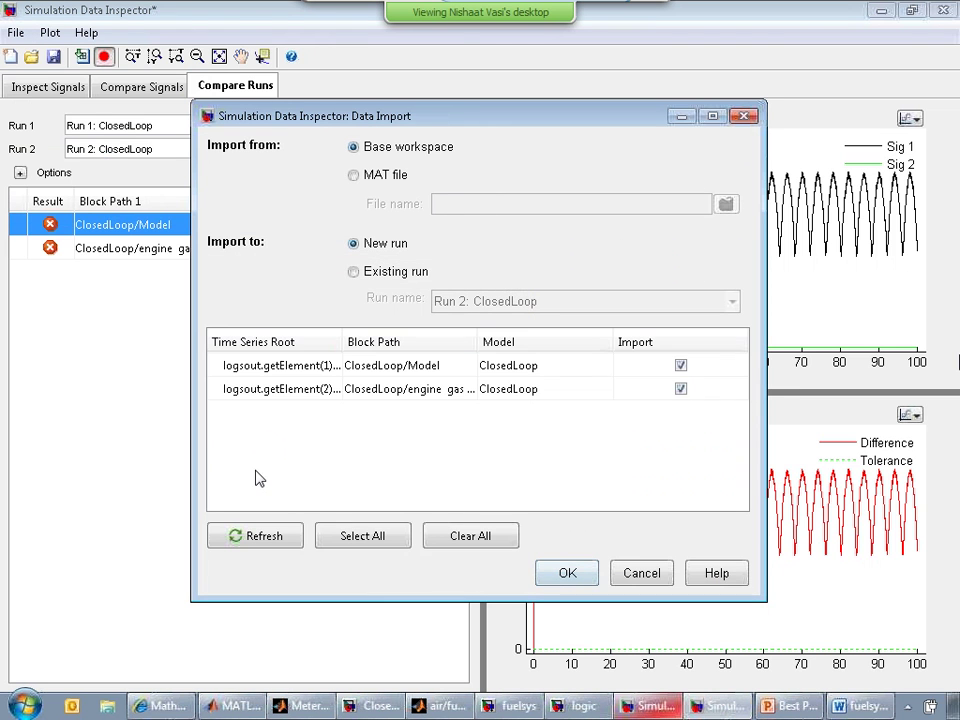
click(361, 183)
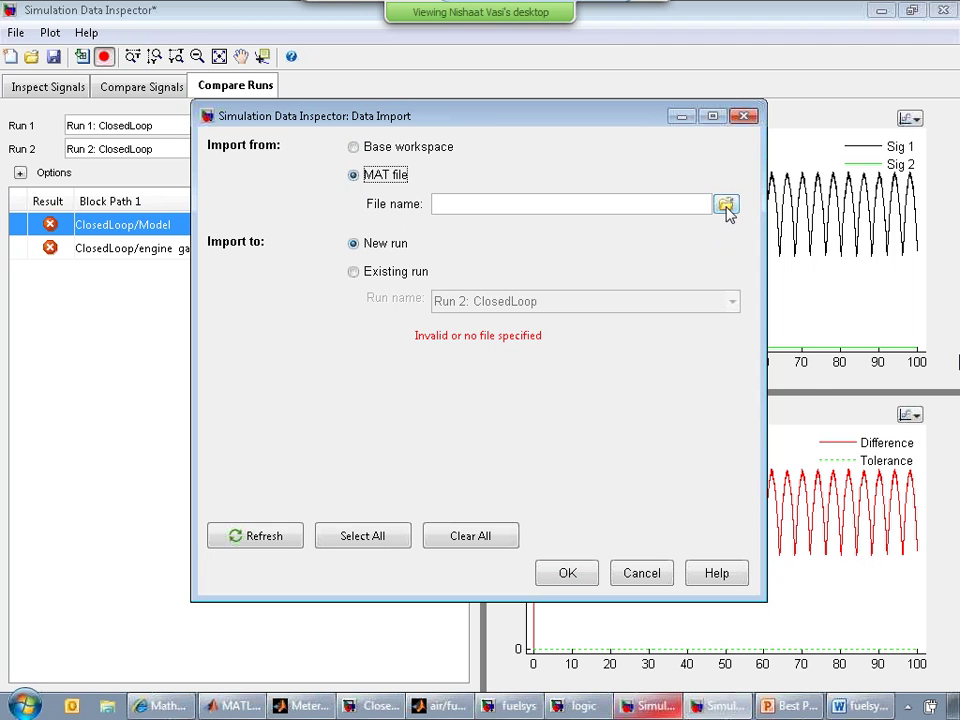
click(726, 205)
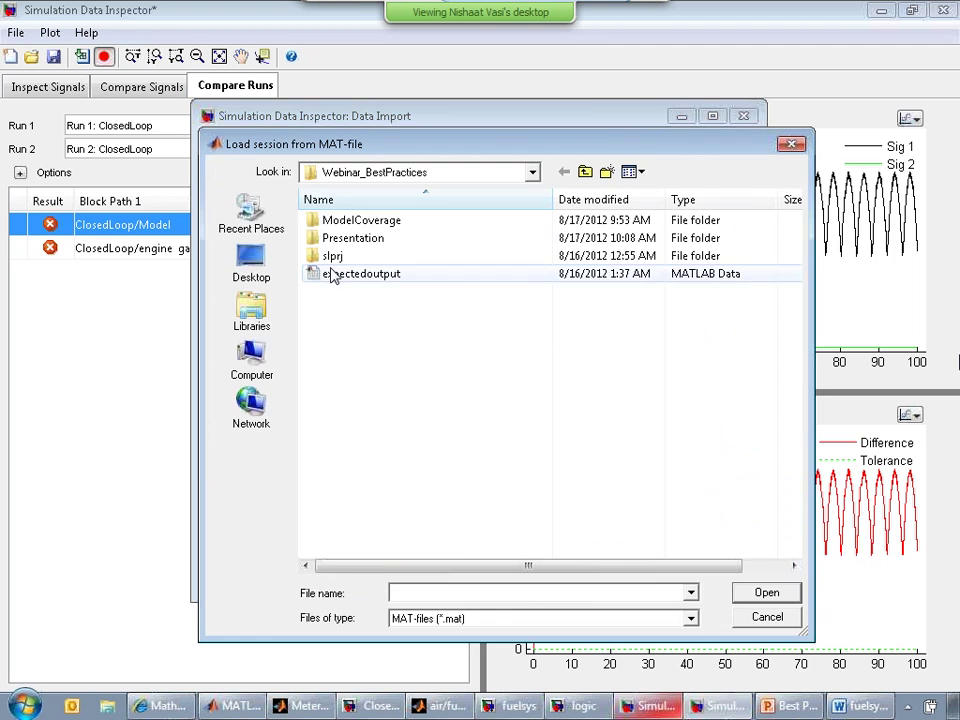
click(350, 280)
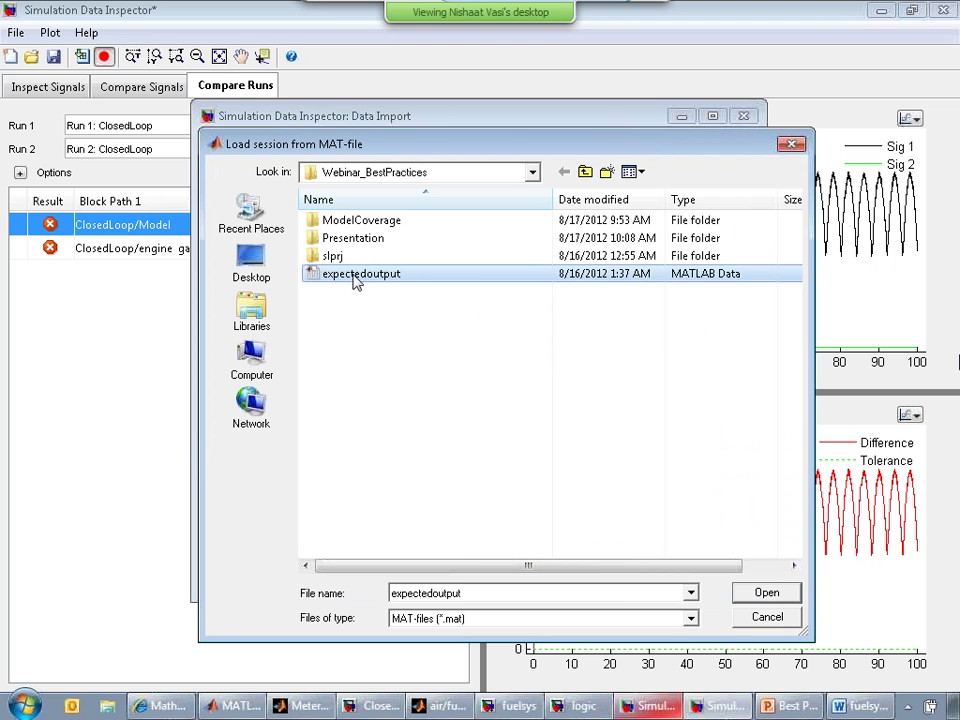
click(780, 595)
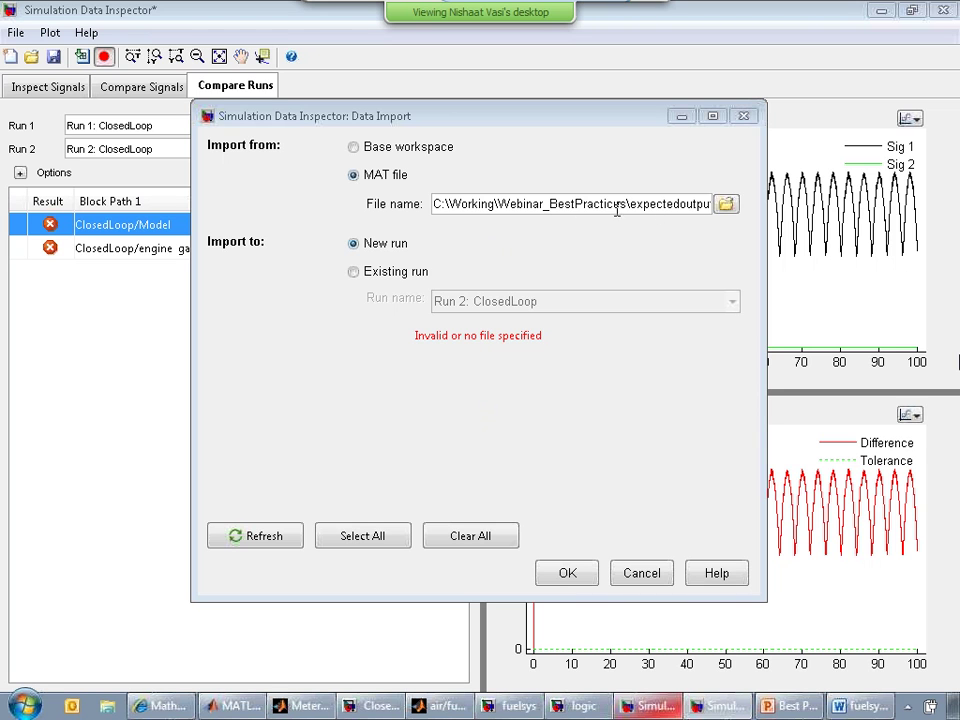
click(262, 543)
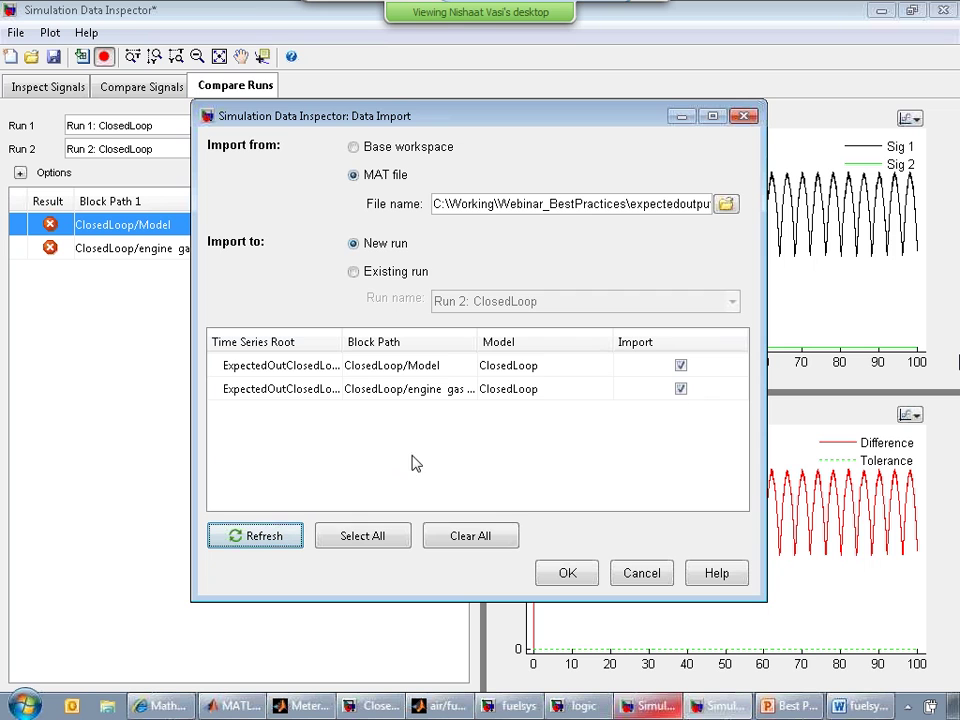
click(573, 579)
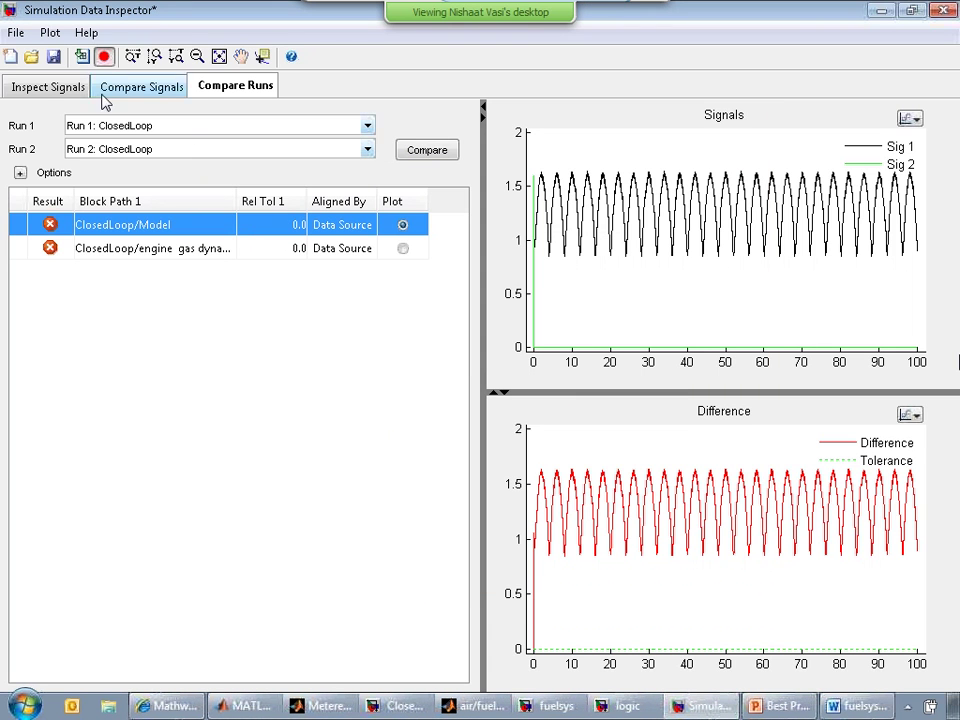
- Compare Run 1 with Run 3: Imported_Data, plot ClosedLoop/Model, then return to Inspect Signals
click(367, 150)
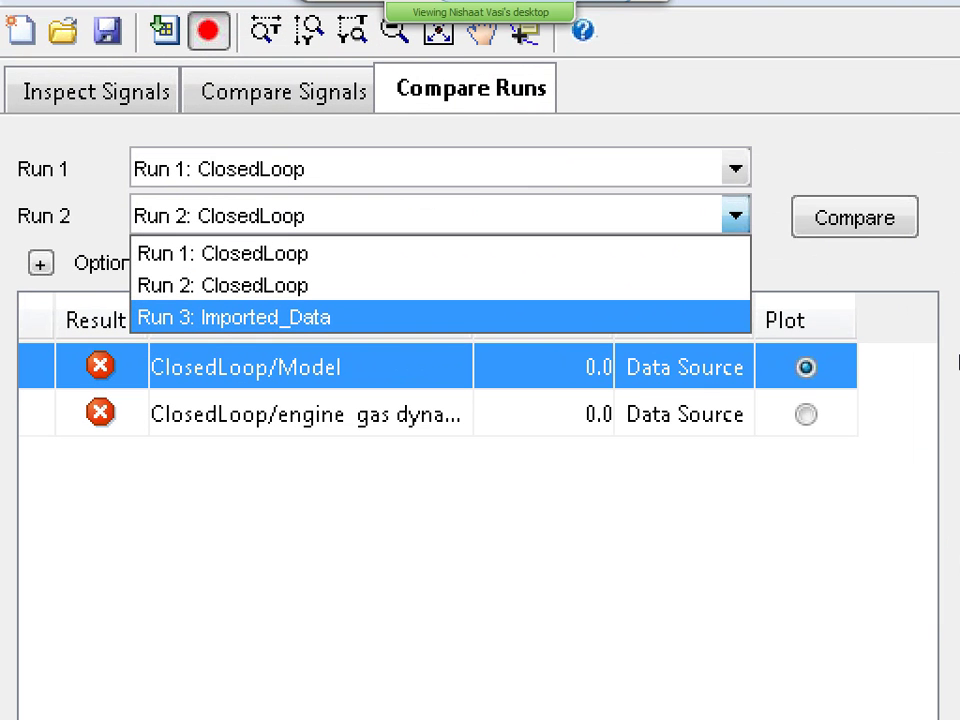
drag(357, 294, 358, 325)
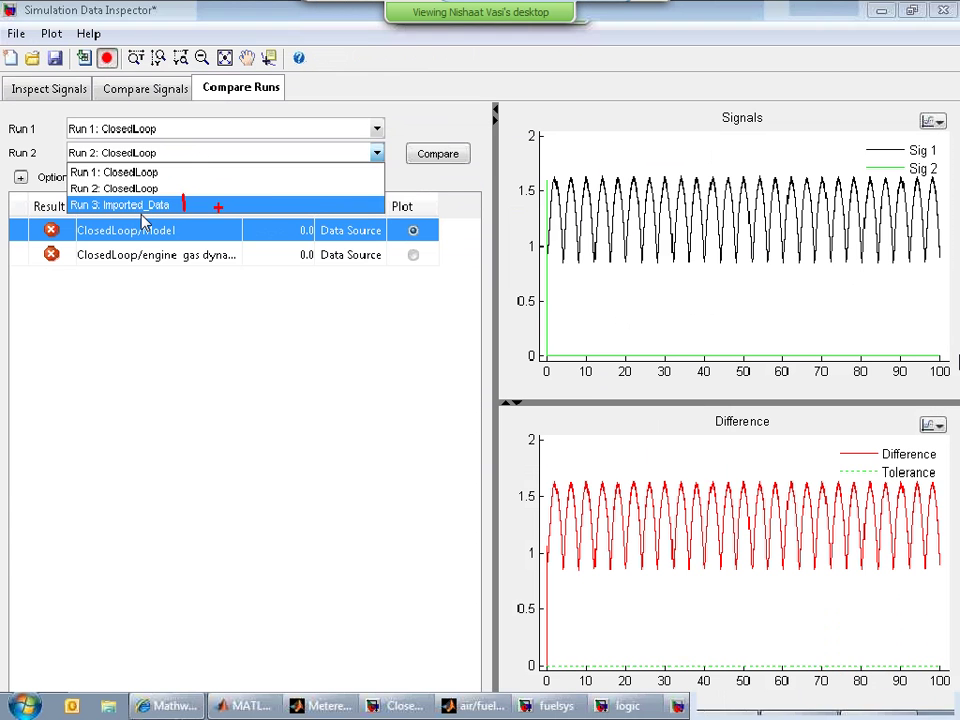
click(466, 193)
click(460, 193)
click(242, 199)
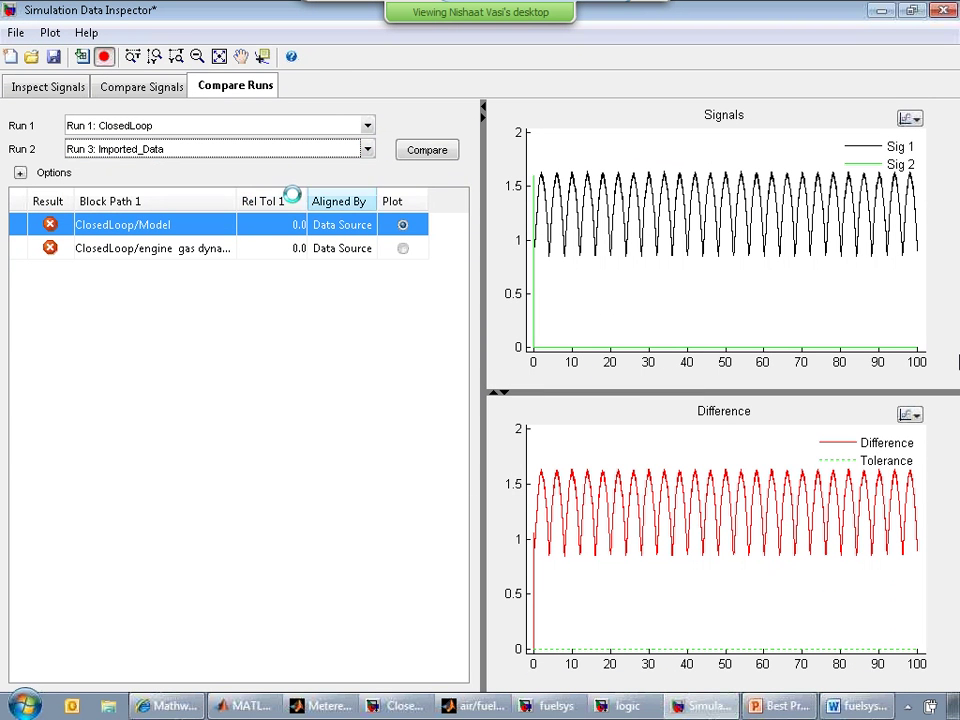
click(427, 150)
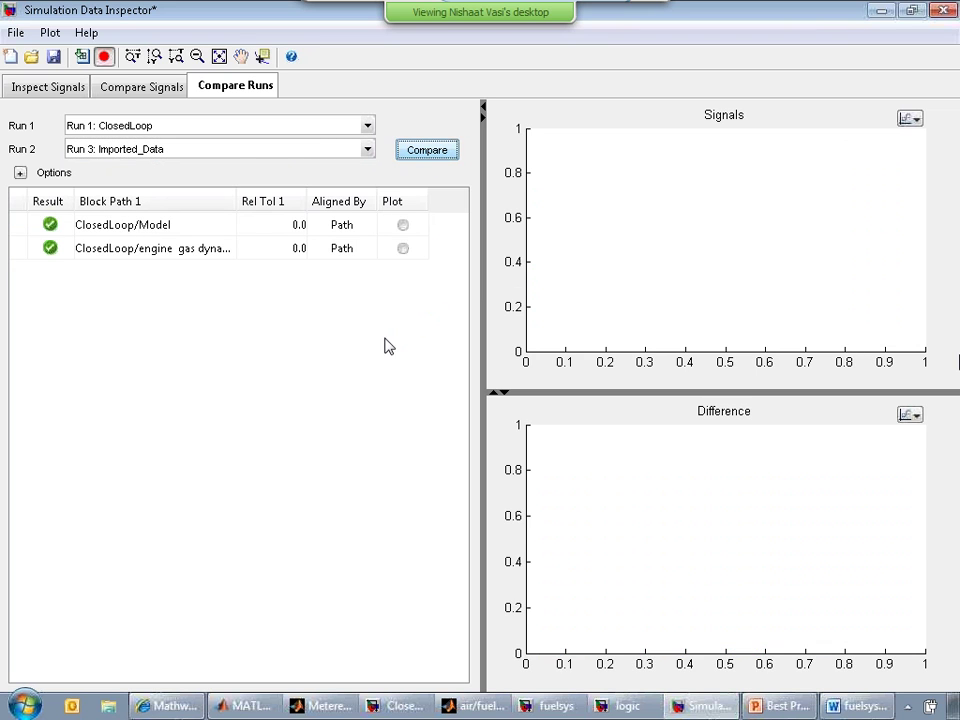
click(403, 225)
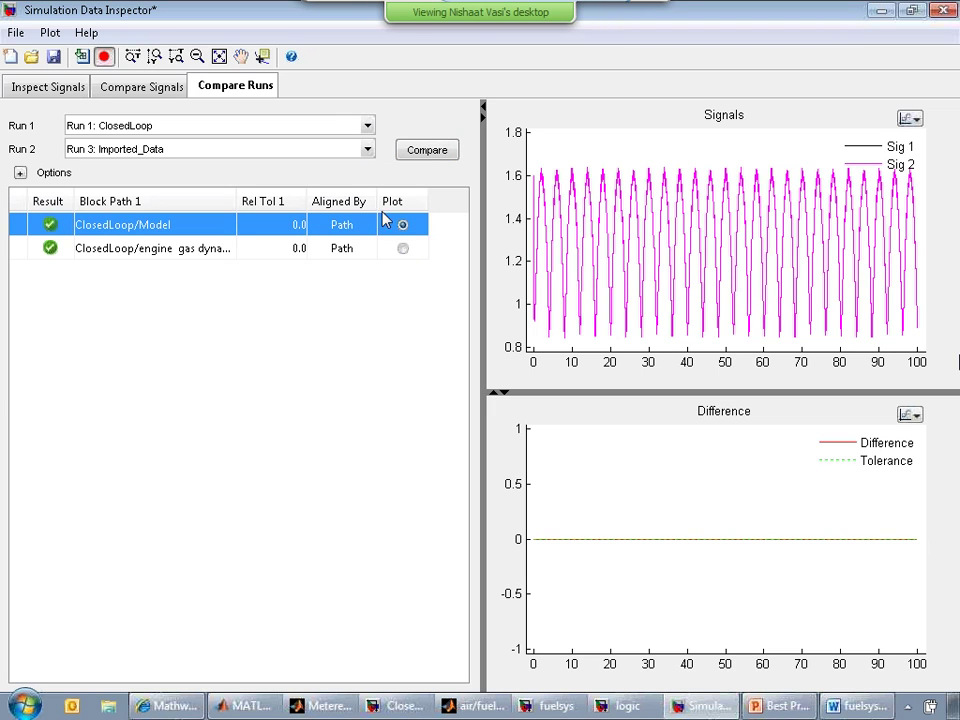
click(55, 90)
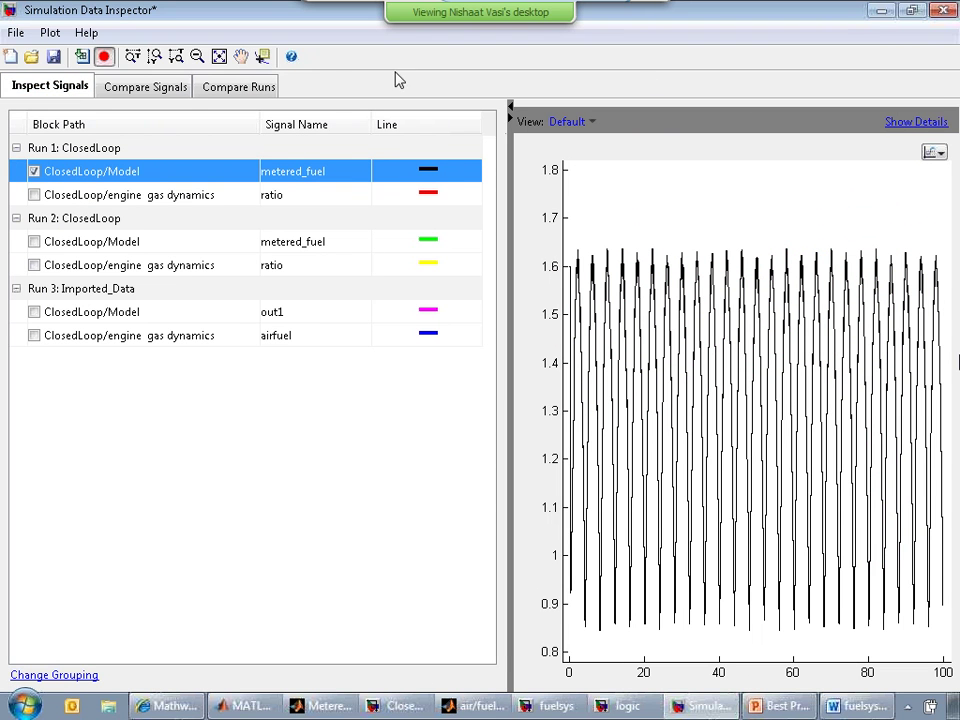
- Close the Simulation Data Inspector, choosing No to saving simulation data
click(946, 14)
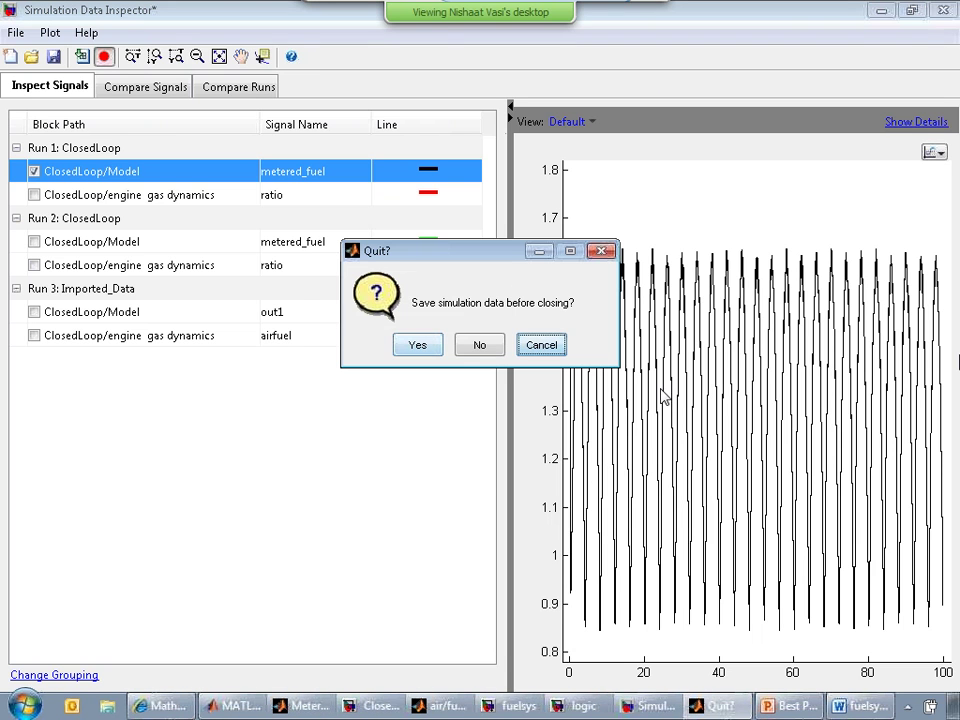
click(489, 350)
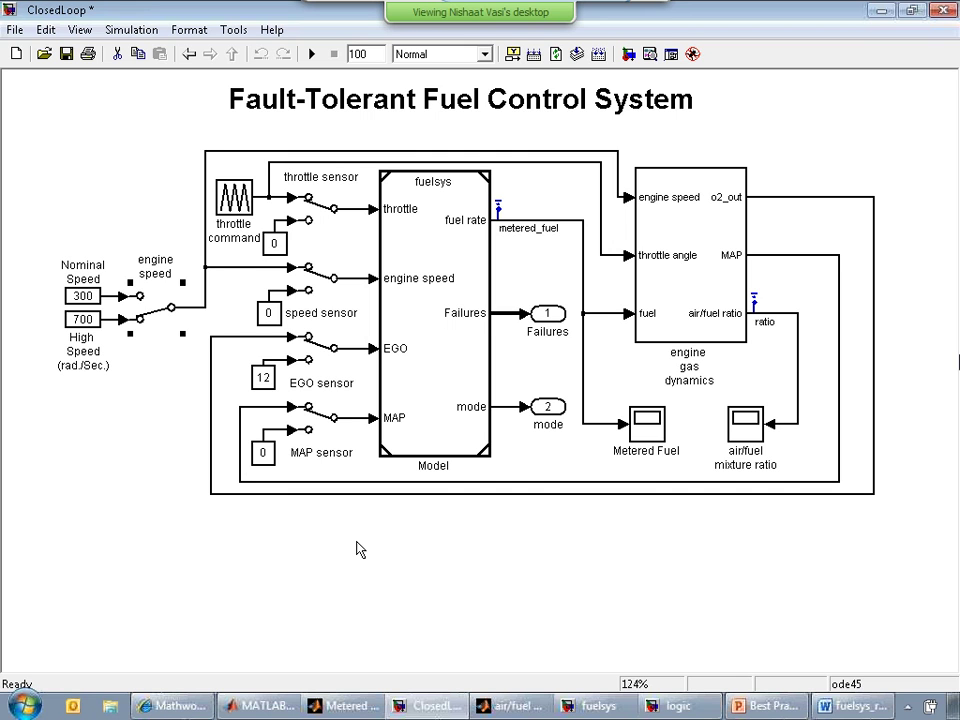
- Start the Best Practices slide show and advance to slide 5, 'Simulation: Functional Verification'
click(770, 708)
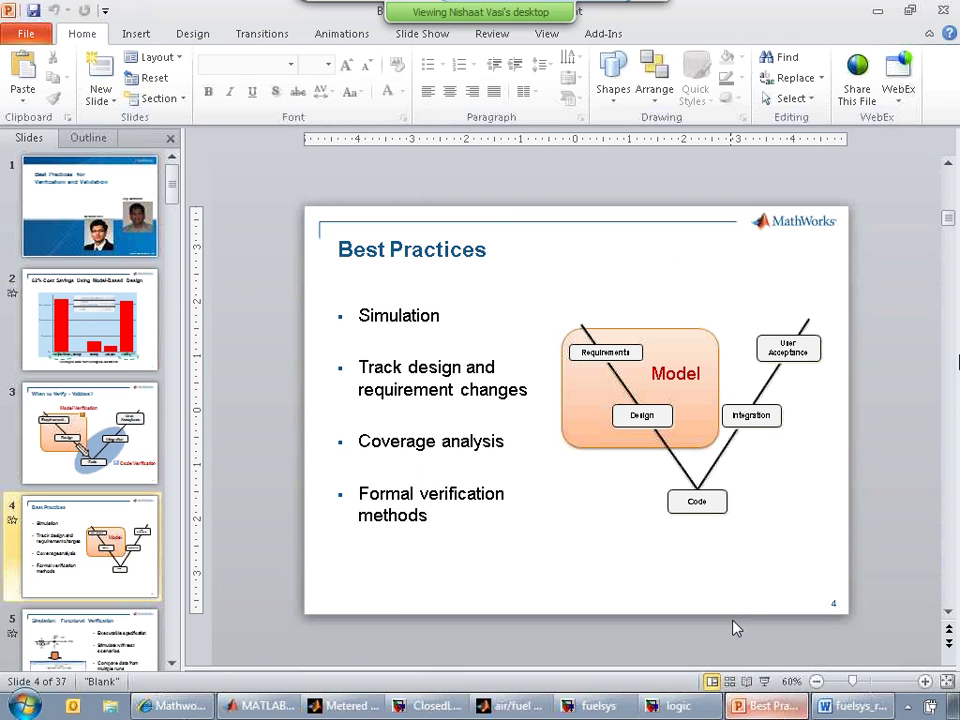
key(shift+F5)
key(Right)
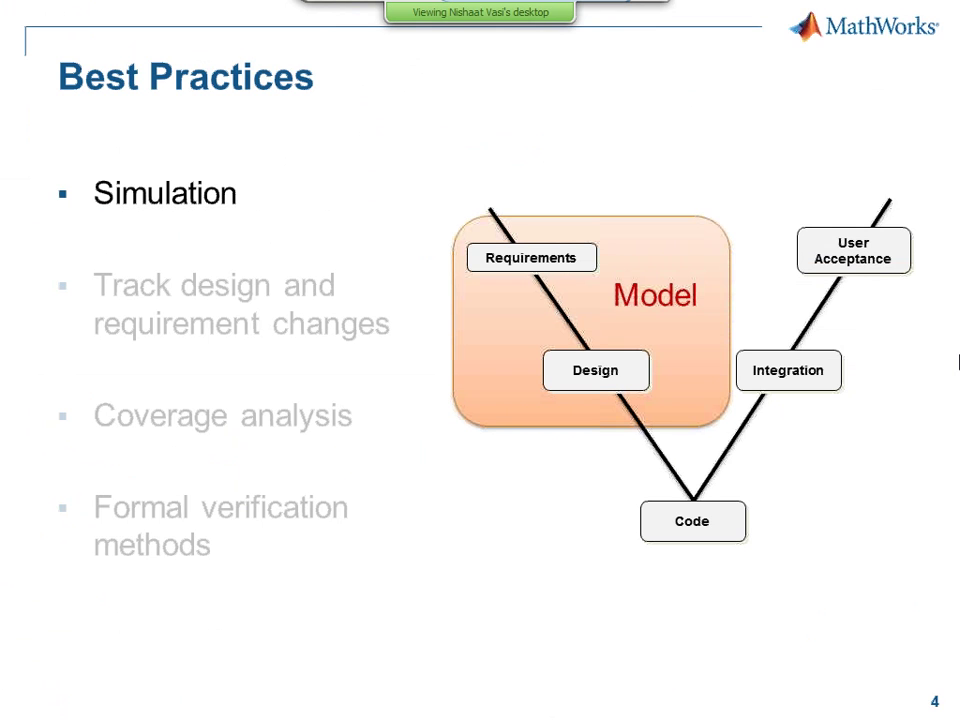
key(Right)
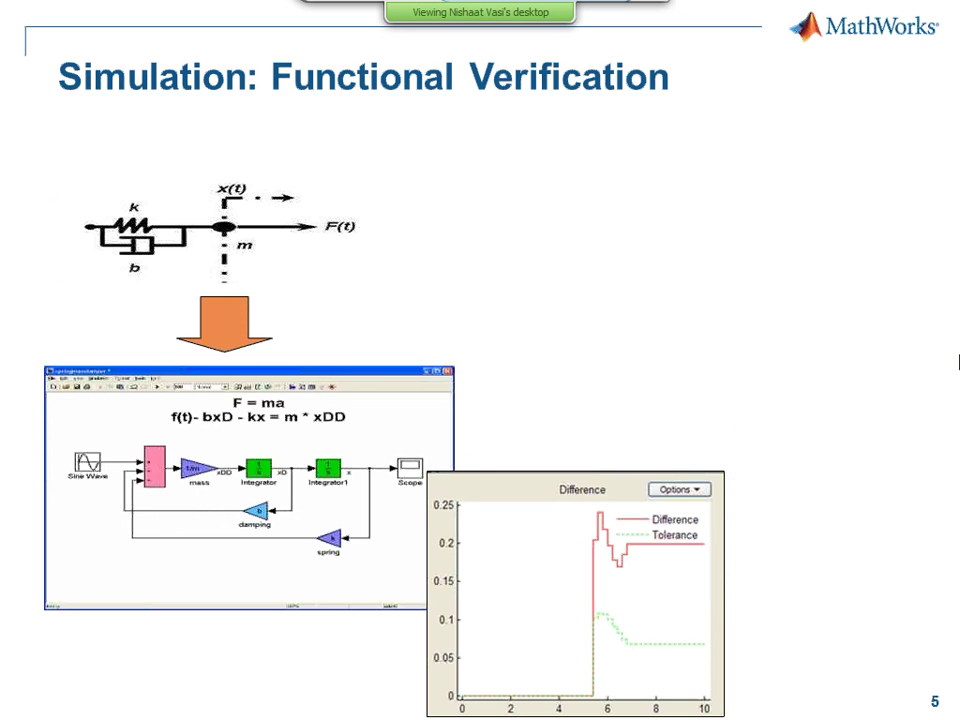
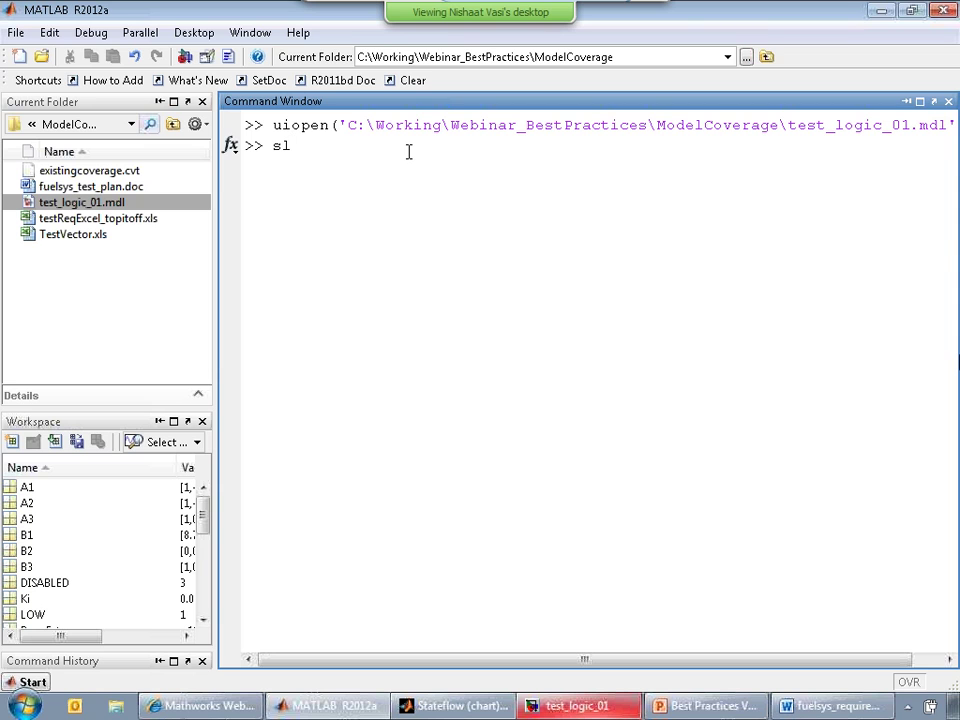
- Recall and run slvnvmakeharness('test_logic_01') from history to build test_logic_01_harness
text(v)
text(nvharne)
key(BackSpace)
key(BackSpace)
key(BackSpace)
key(BackSpace)
key(BackSpace)
key(Up)
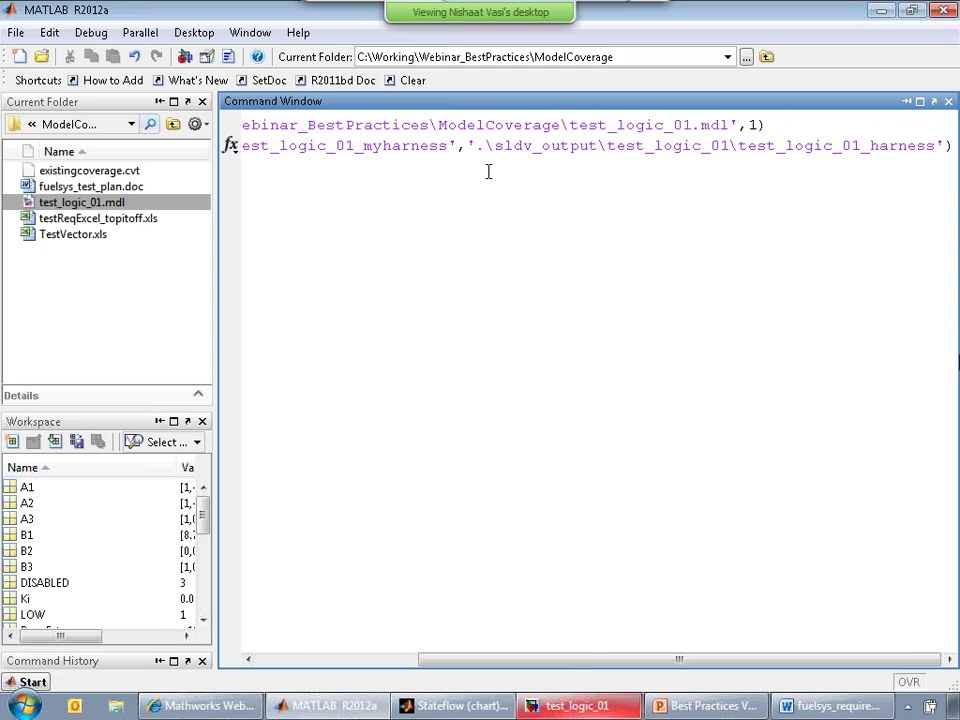
key(Up)
key(Up)
key(Up)
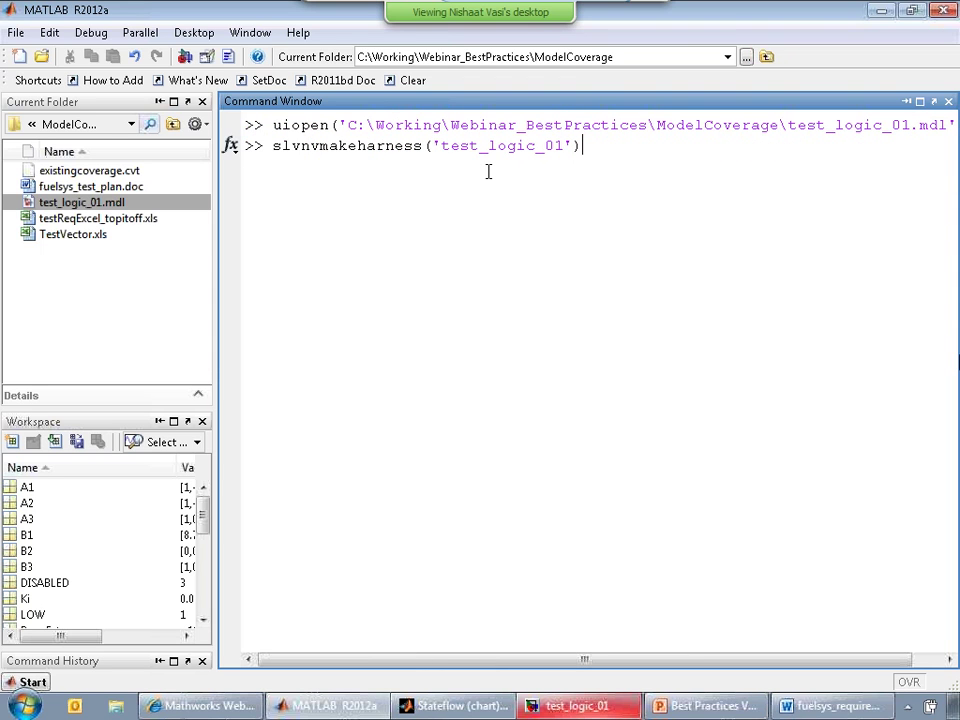
key(Return)
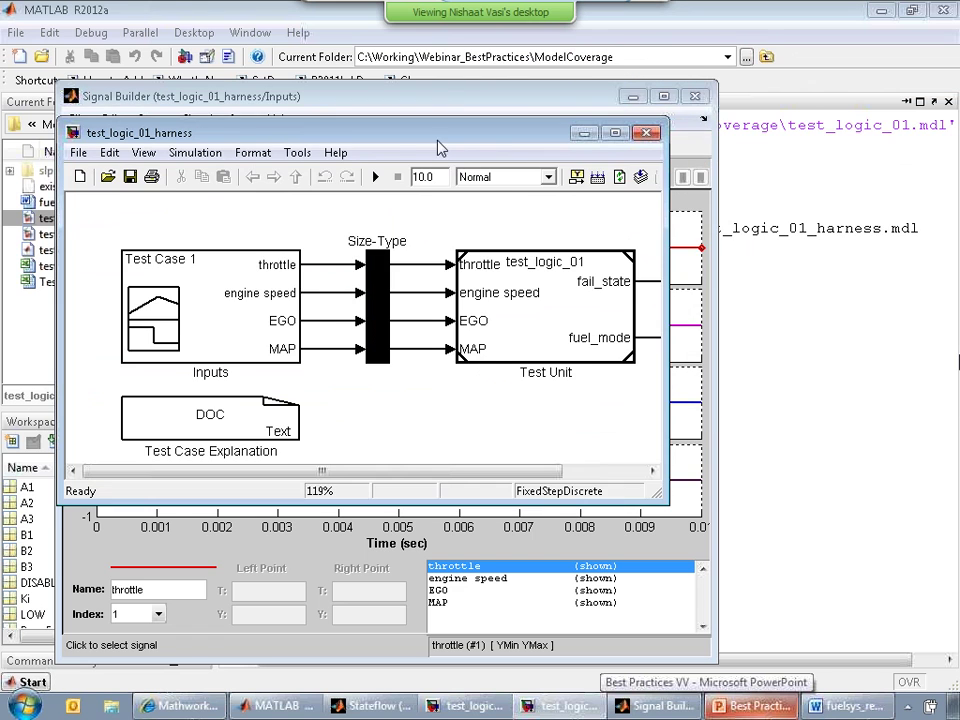
- Enlarge the harness window and look inside the test_logic_01 Test Unit
drag(444, 146, 492, 136)
drag(713, 497, 843, 501)
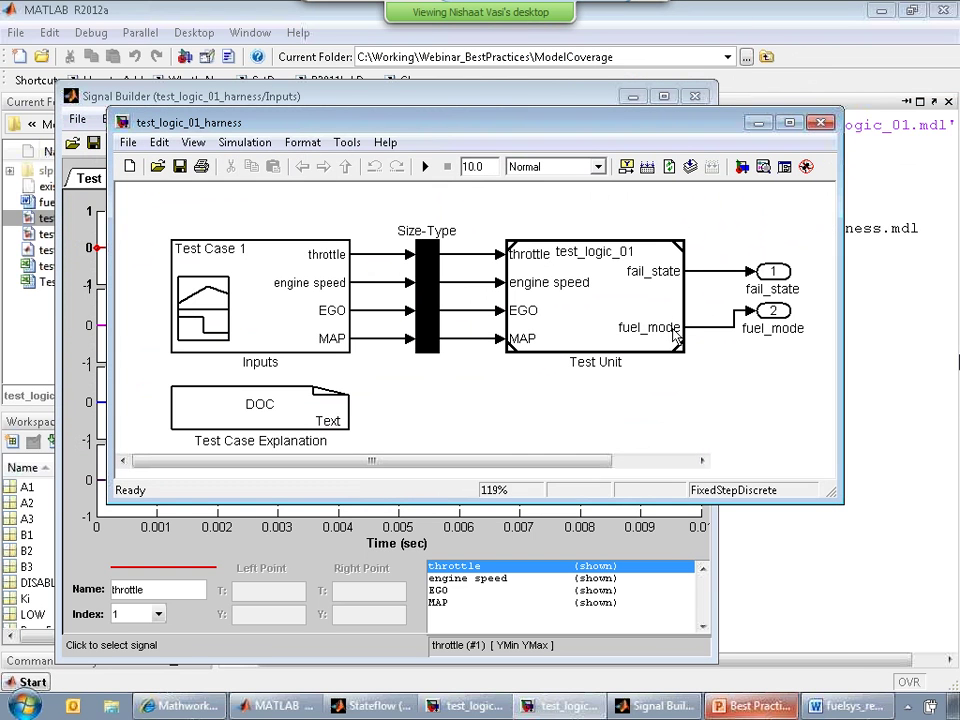
double_click(610, 293)
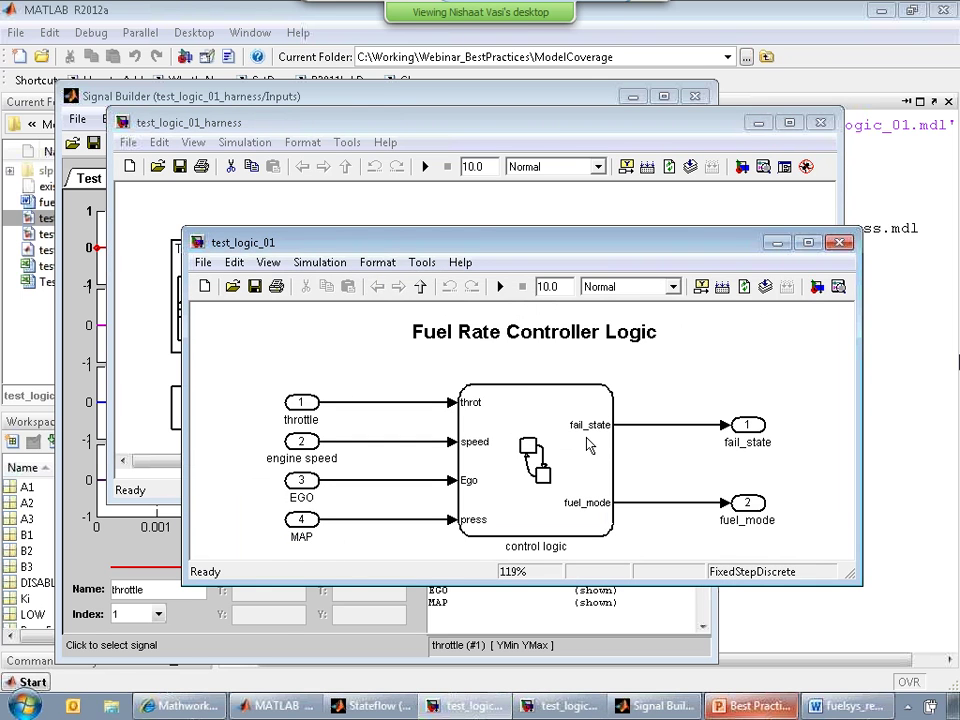
click(421, 287)
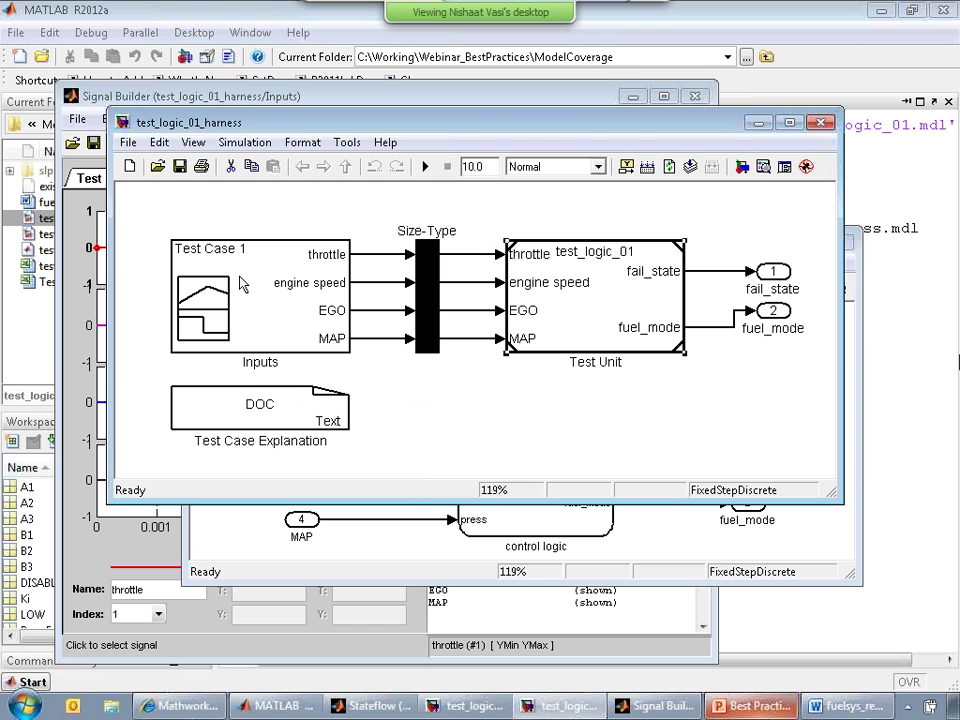
- Open the Inputs Signal Builder showing flat throttle, engine speed, EGO and MAP signals
drag(330, 122, 424, 114)
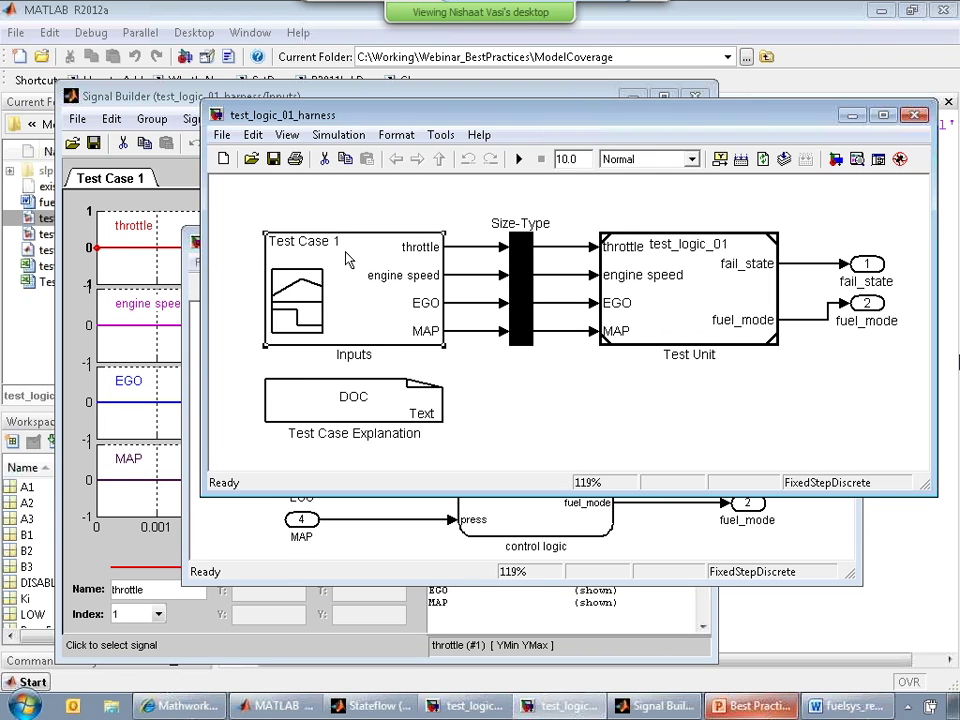
double_click(345, 254)
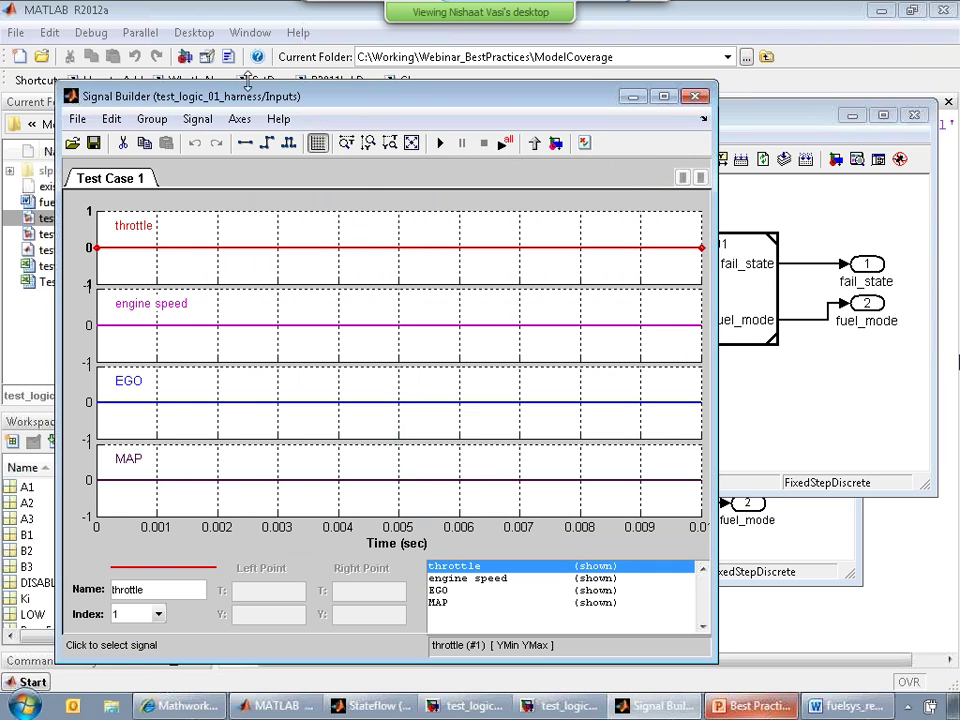
drag(401, 100, 527, 116)
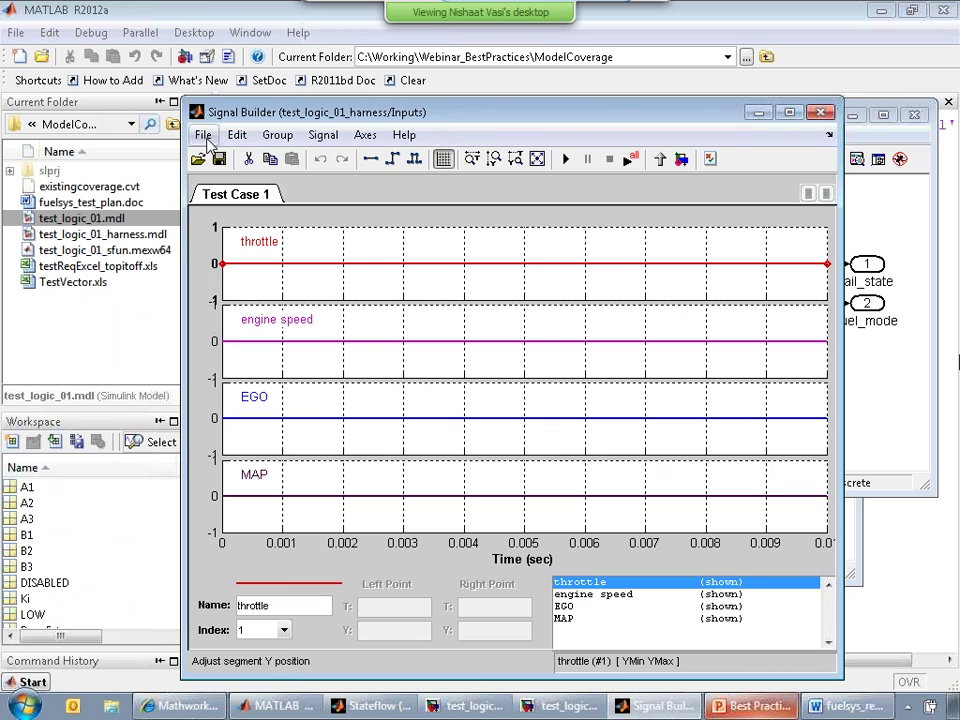
- Load TestVector.xls into Signal Builder's Import from File dialog
click(203, 136)
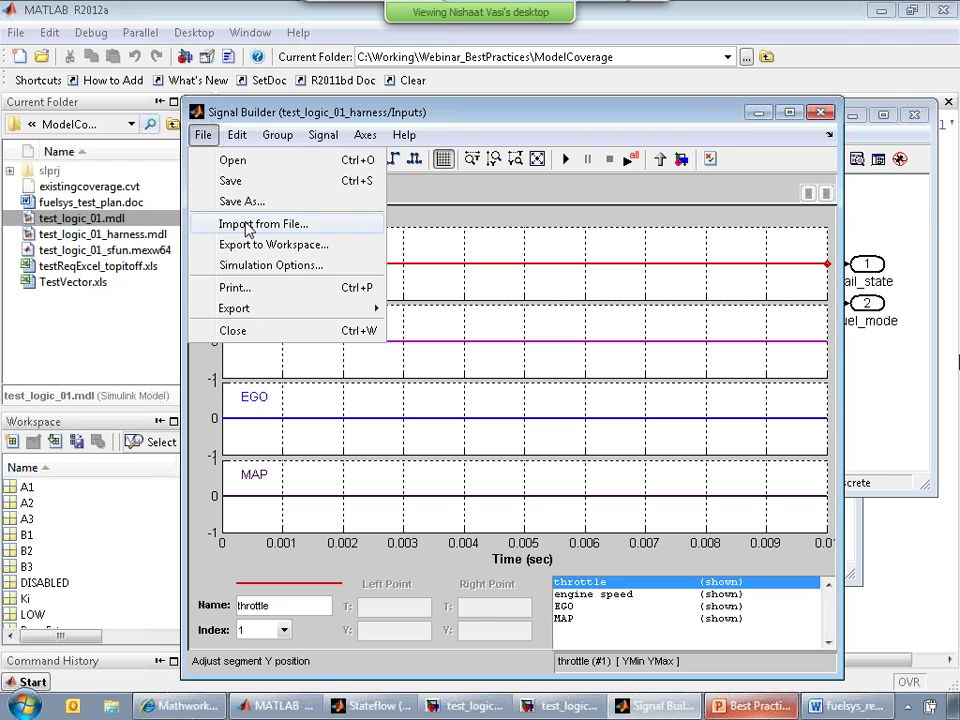
click(313, 225)
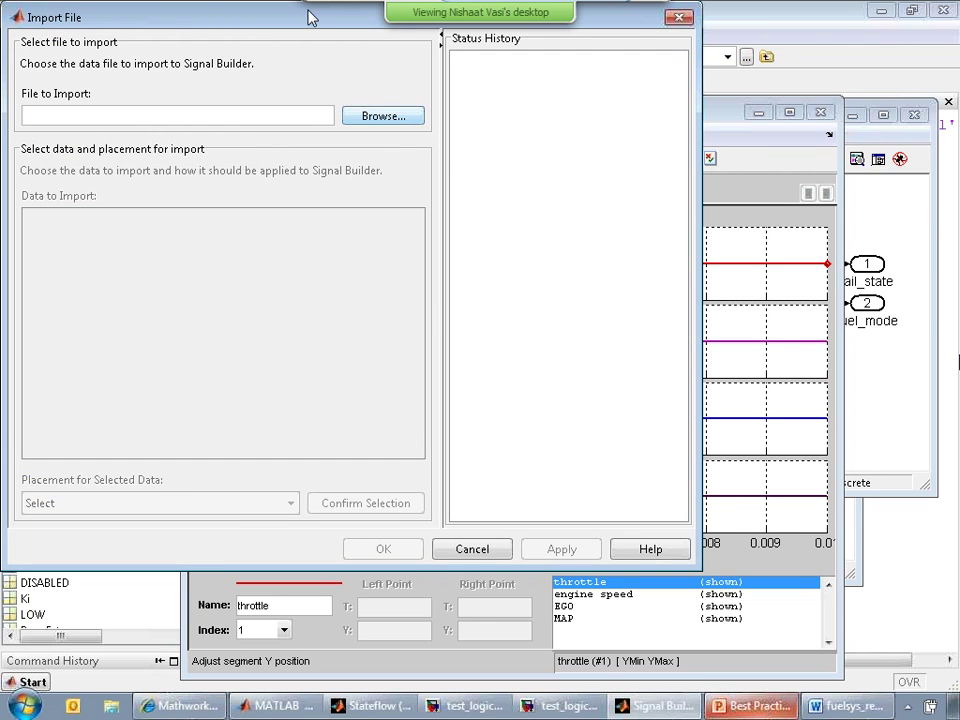
drag(300, 24, 364, 139)
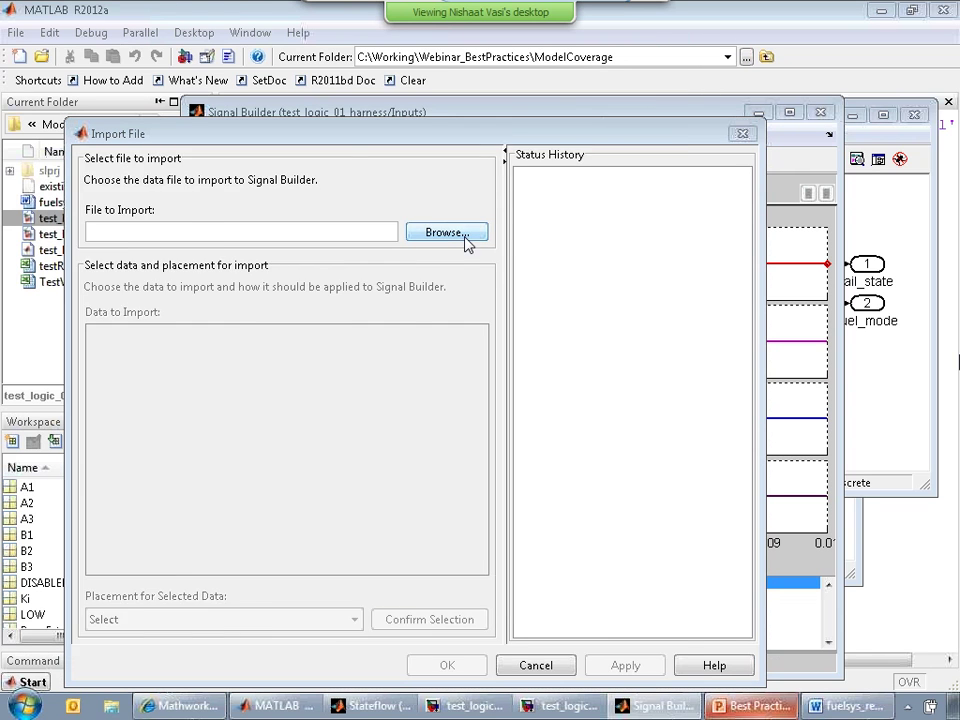
click(464, 238)
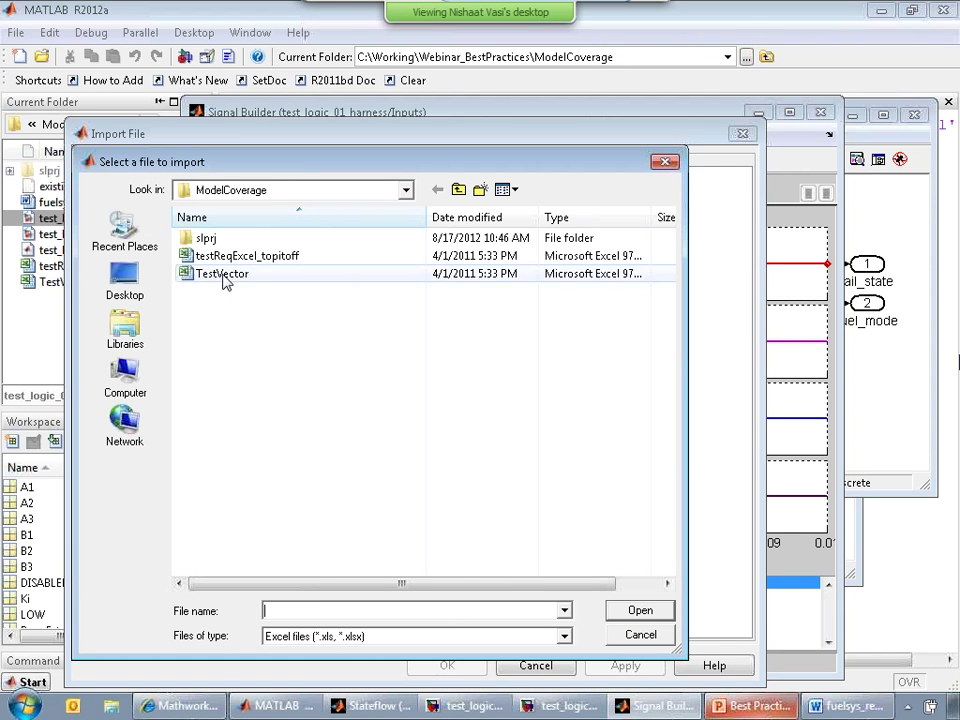
click(222, 274)
drag(443, 173, 420, 90)
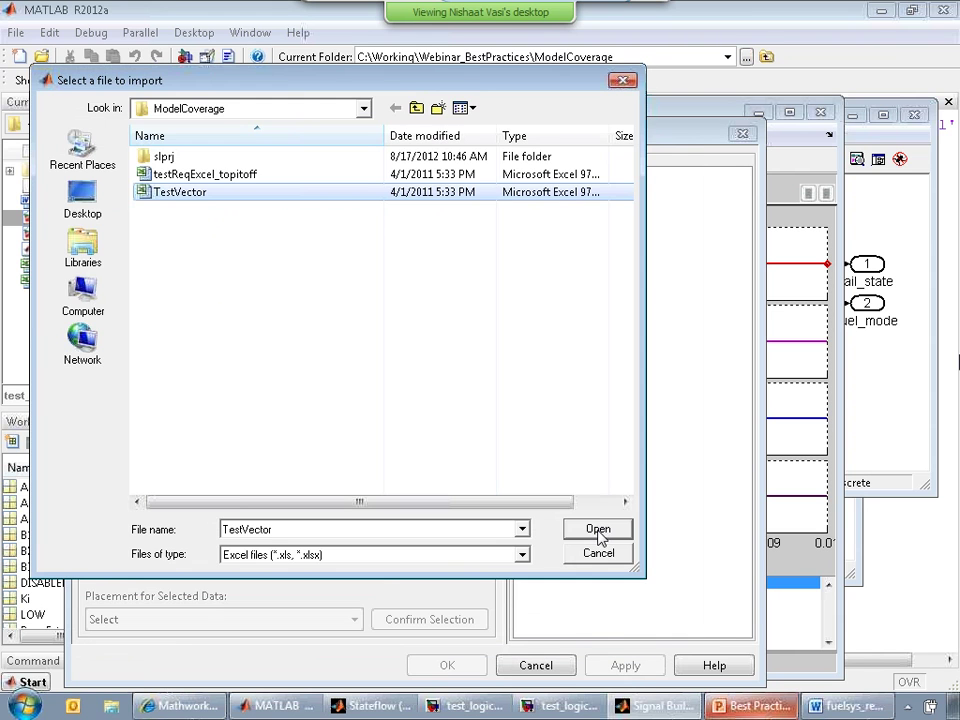
click(600, 528)
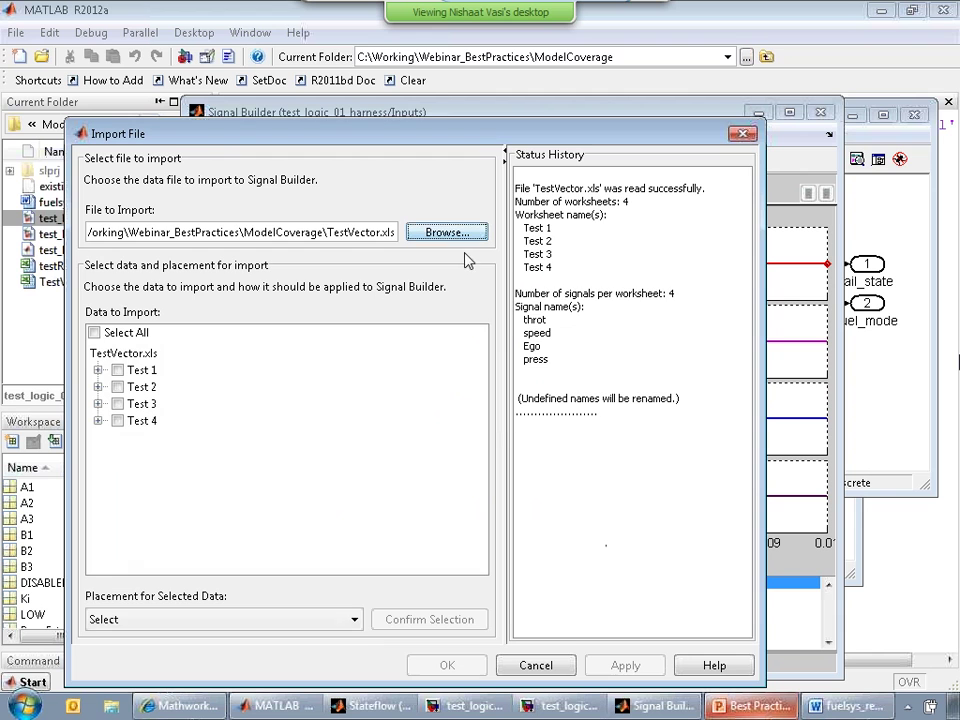
- Import all four test sheets, replacing the existing dataset without saving a backup
click(93, 332)
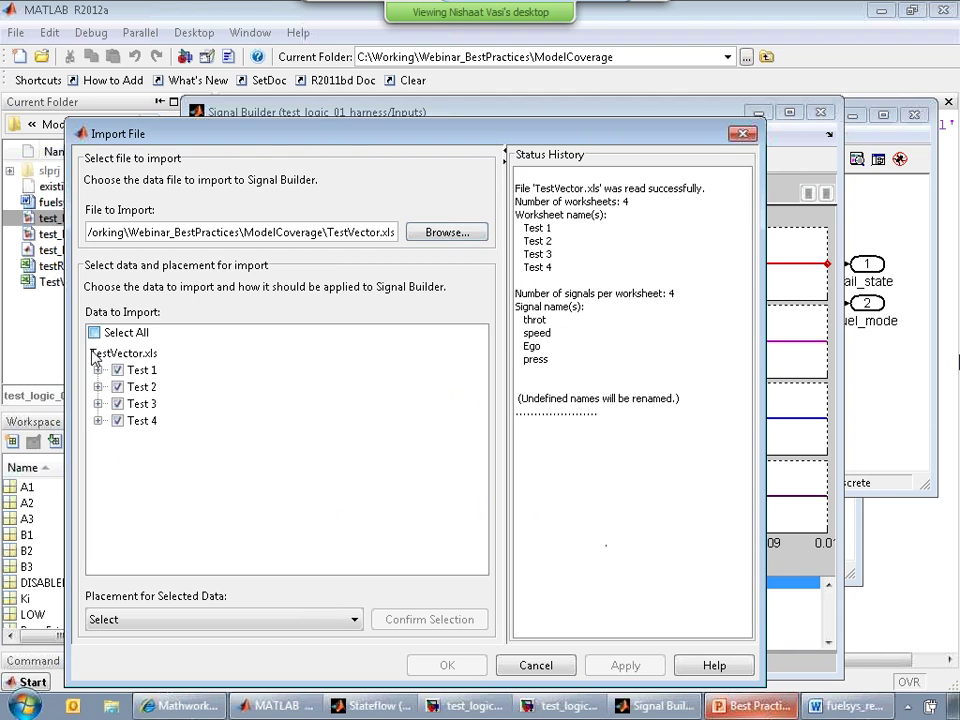
drag(300, 133, 280, 52)
click(200, 538)
click(190, 627)
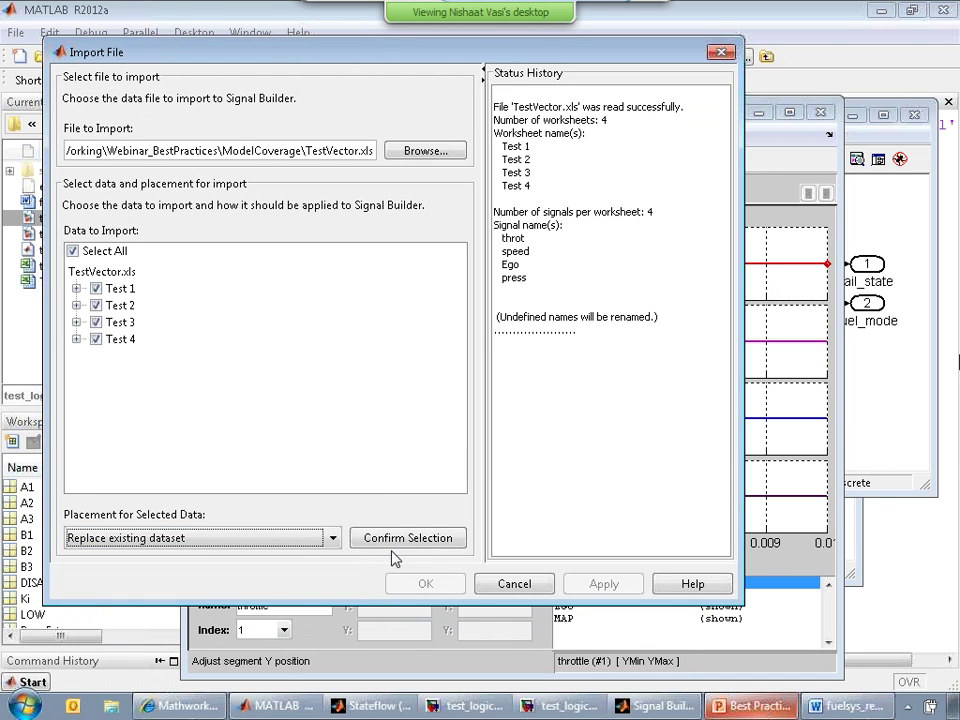
click(396, 541)
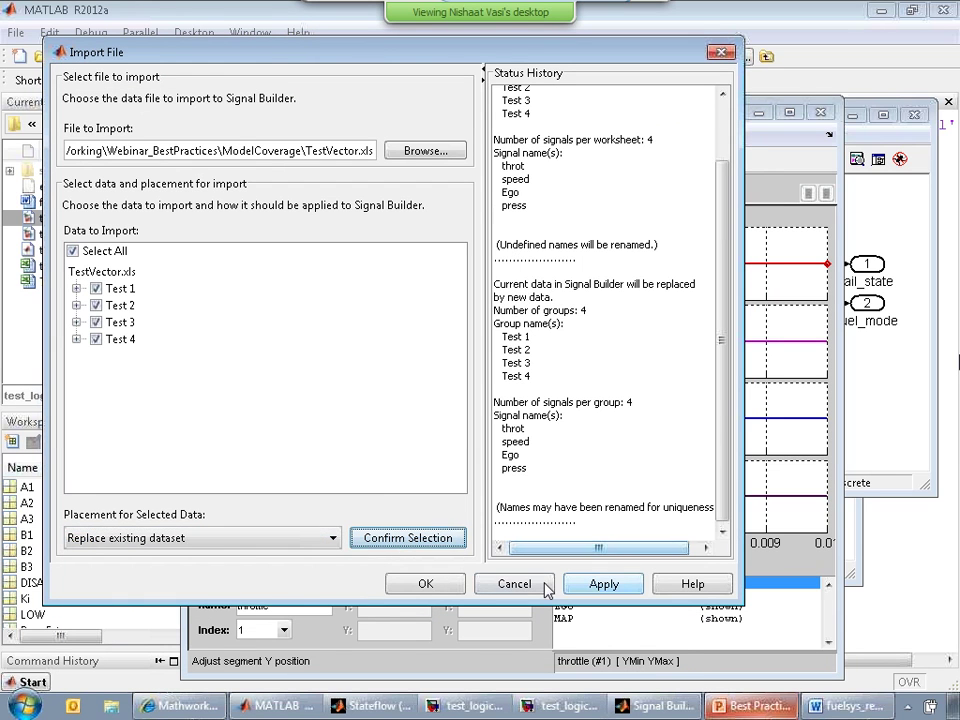
click(425, 585)
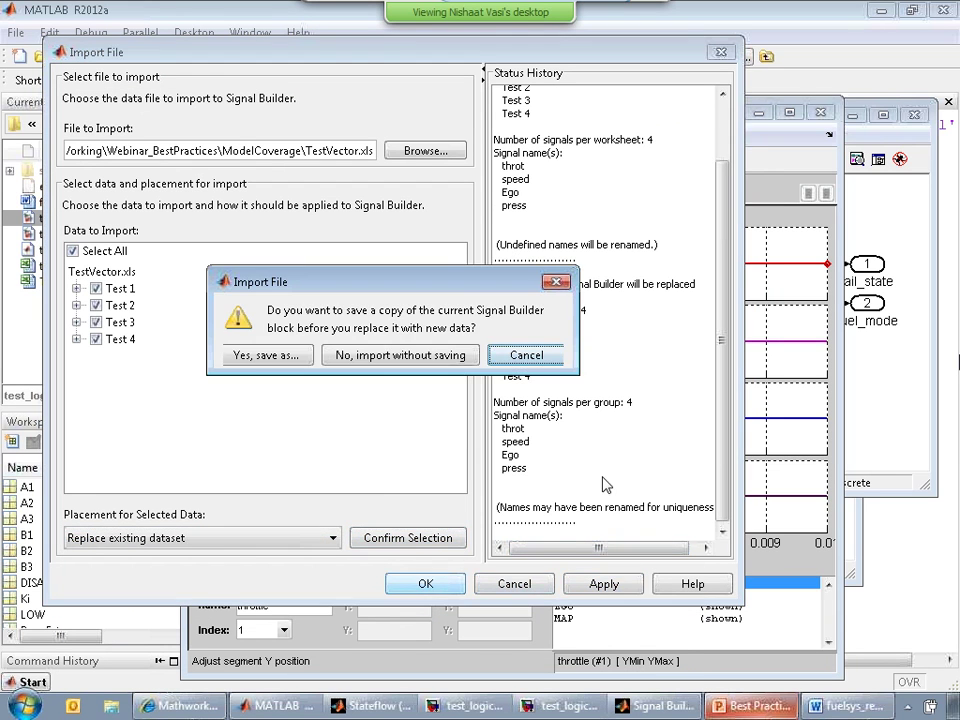
click(364, 363)
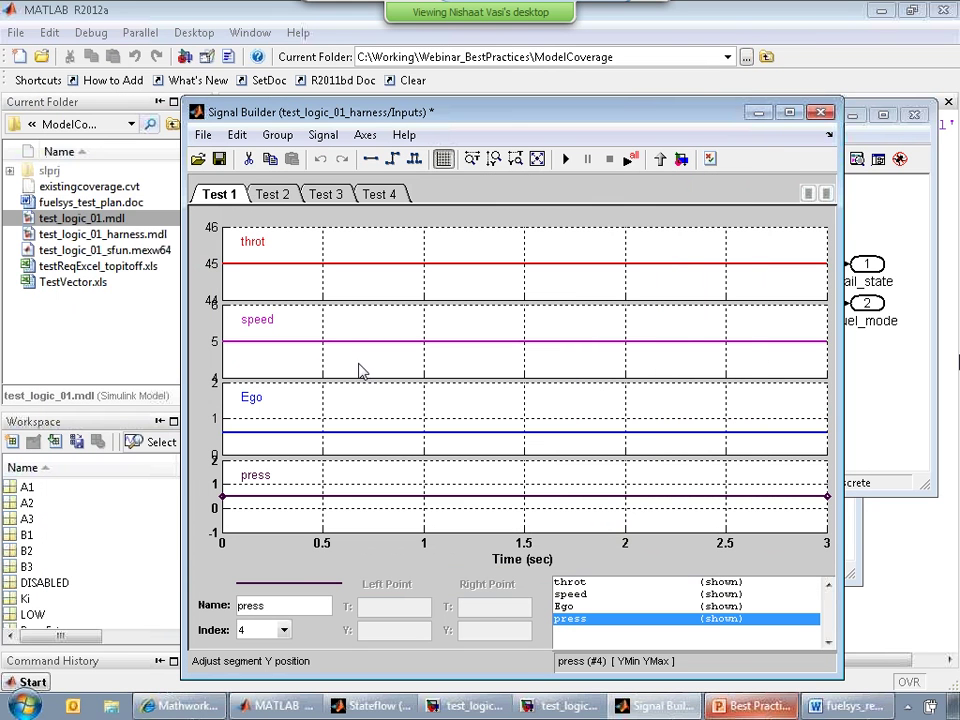
- Review the imported Test 1 through Test 4 signal groups
click(280, 196)
click(328, 196)
click(379, 195)
click(226, 200)
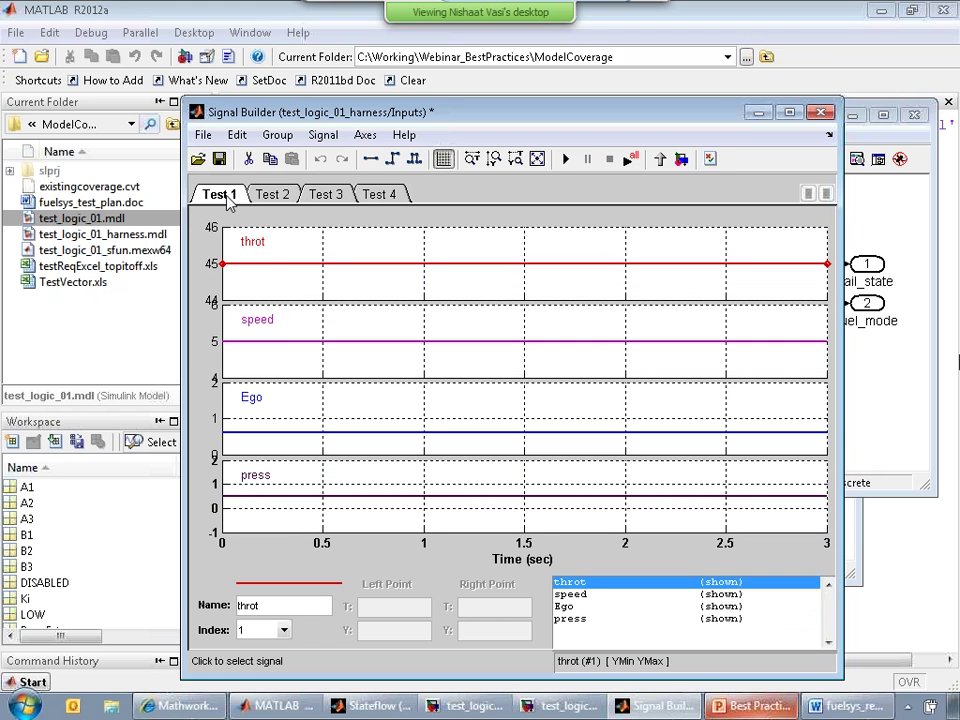
- Delete the old lines and rewire throt, speed, Ego and press outputs to Size-Type
drag(603, 116, 500, 331)
click(612, 120)
key(Delete)
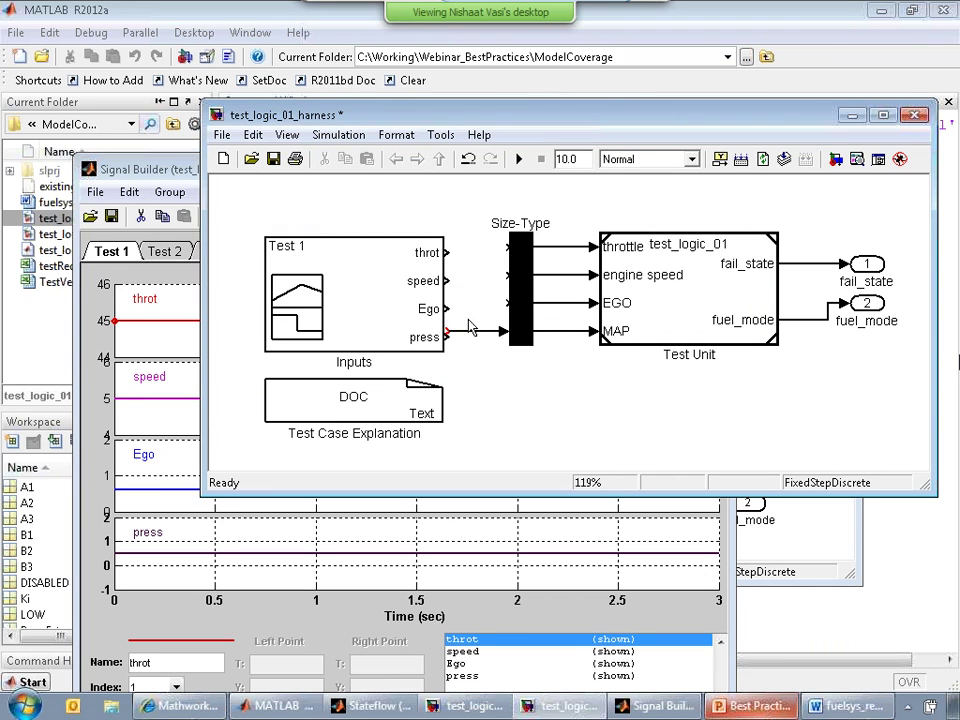
click(345, 340)
ctrl+click(520, 300)
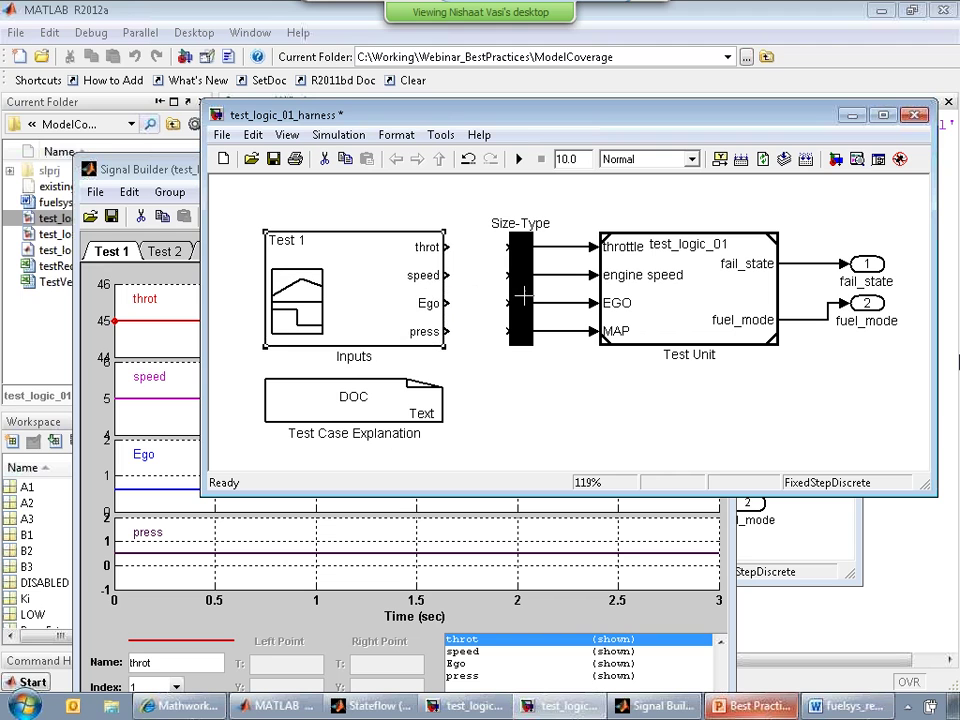
click(442, 136)
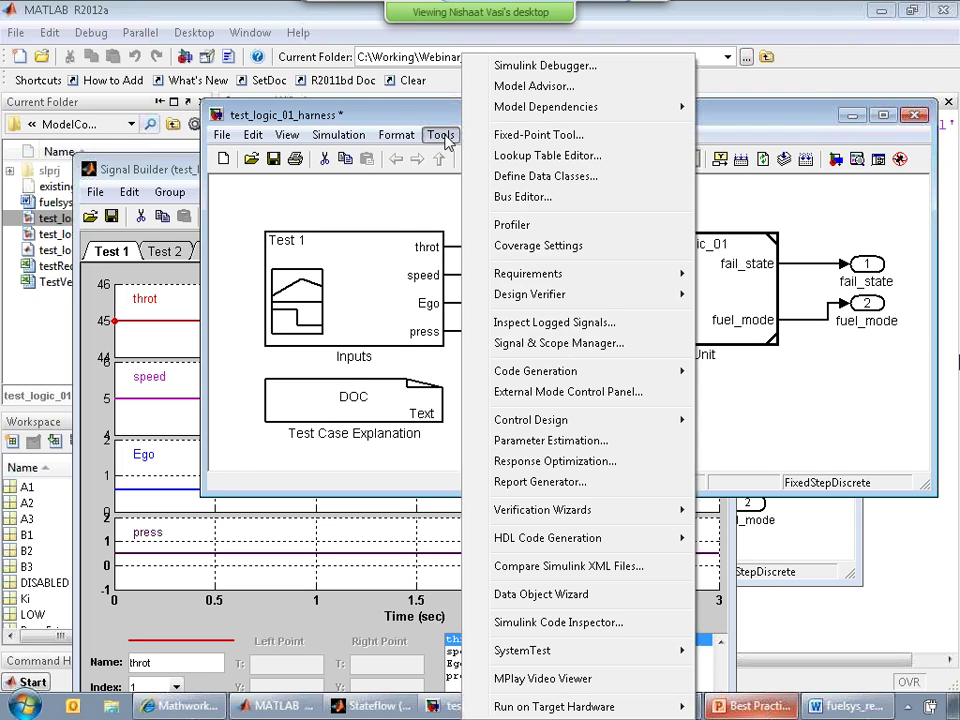
- Exclude Design Verifier metrics, enable model coloring and cumulative covCumulativeData coverage results
click(565, 254)
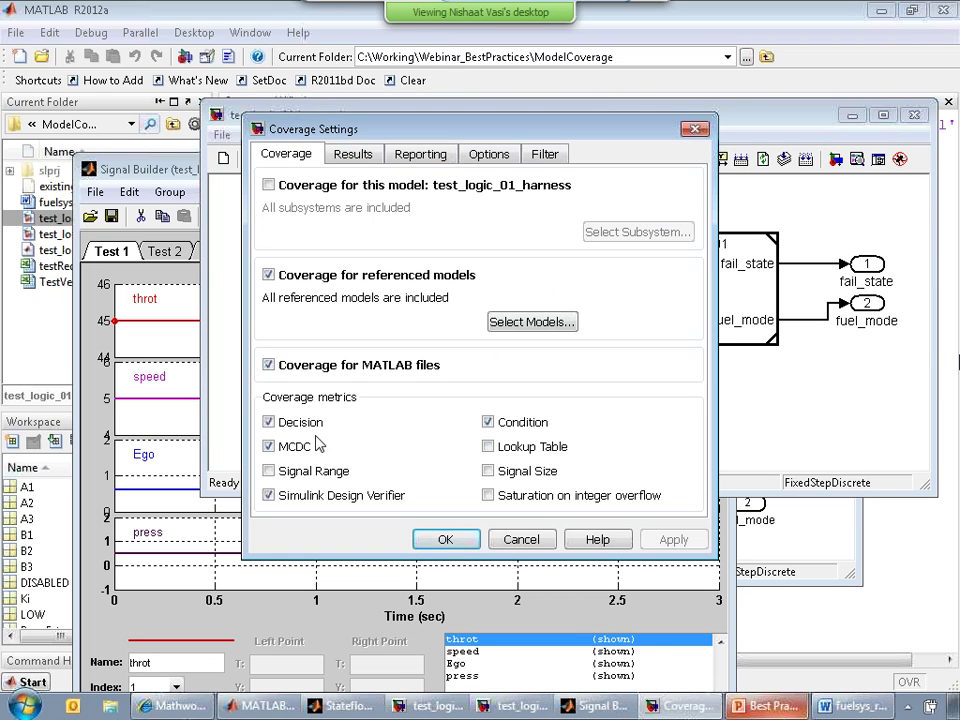
click(269, 496)
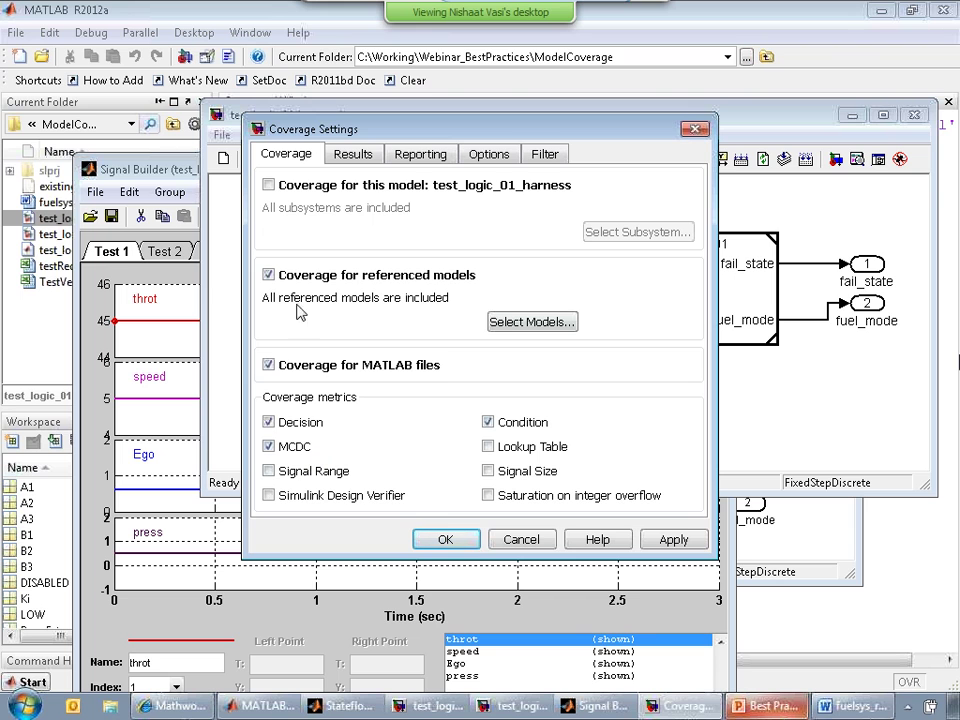
click(360, 156)
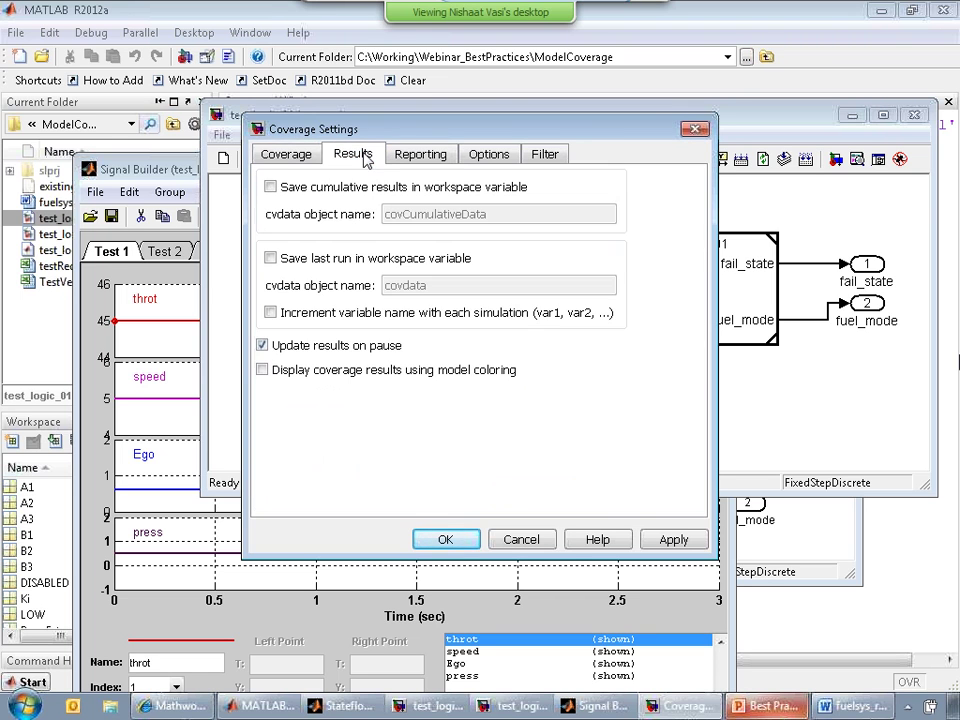
click(263, 371)
click(270, 187)
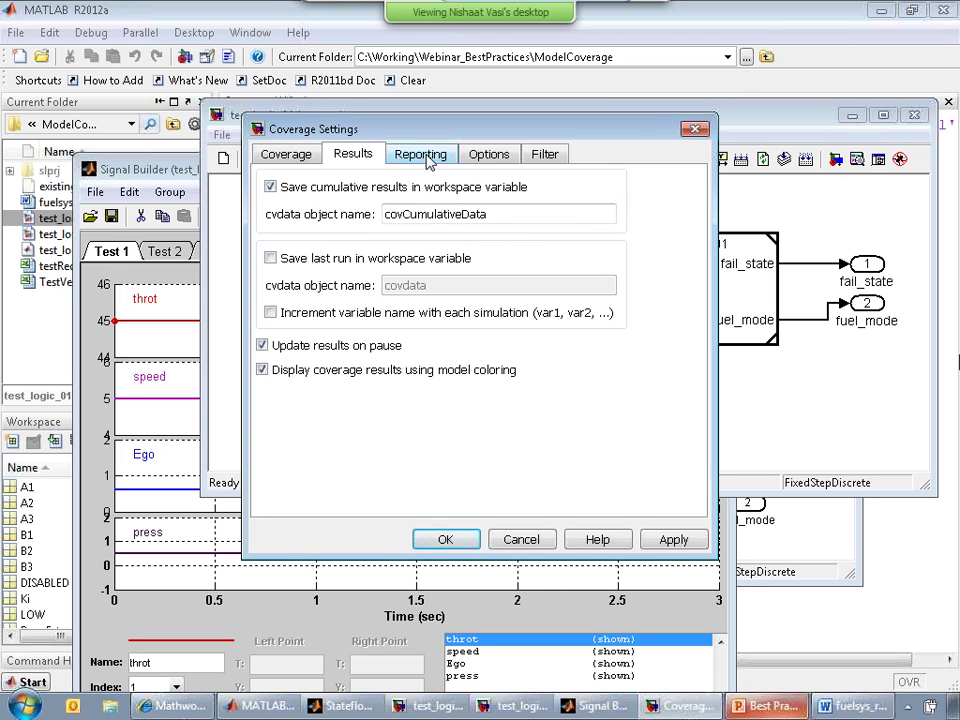
click(423, 156)
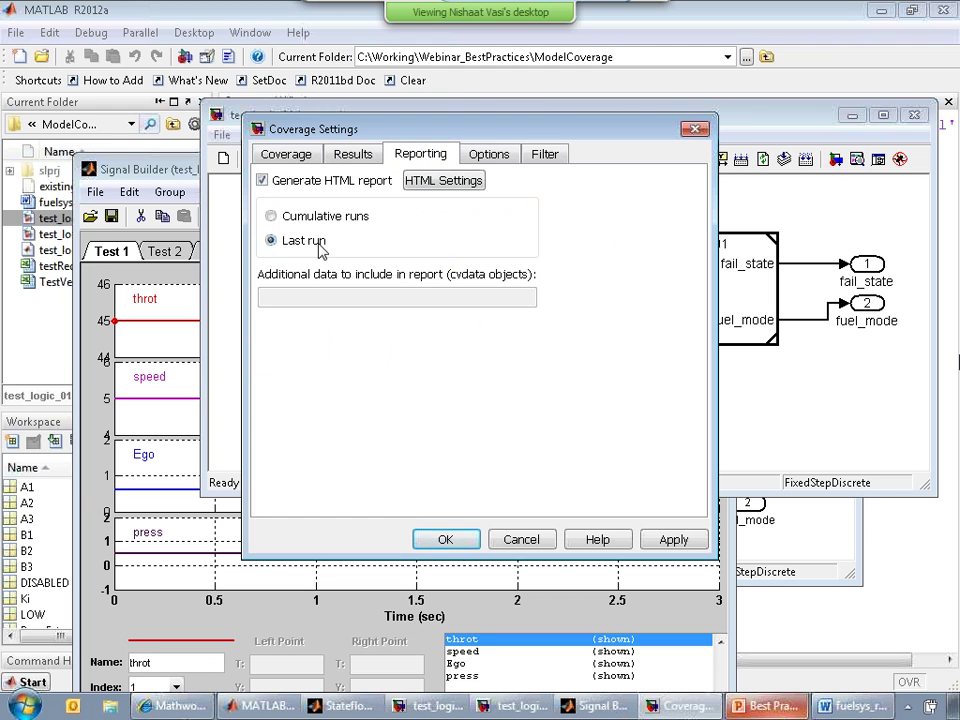
click(285, 157)
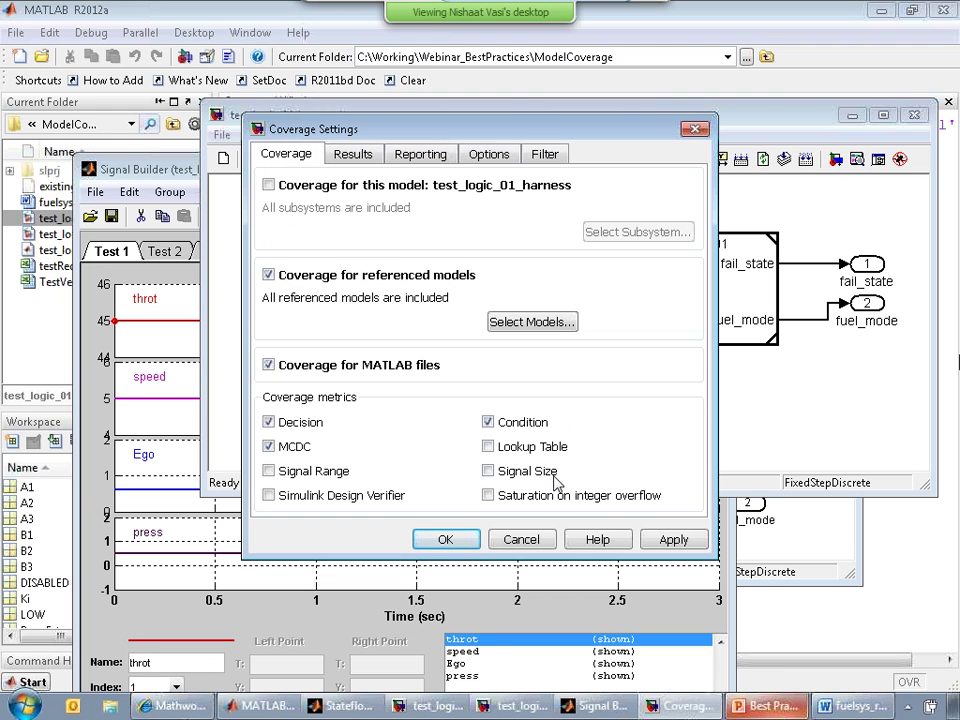
click(445, 541)
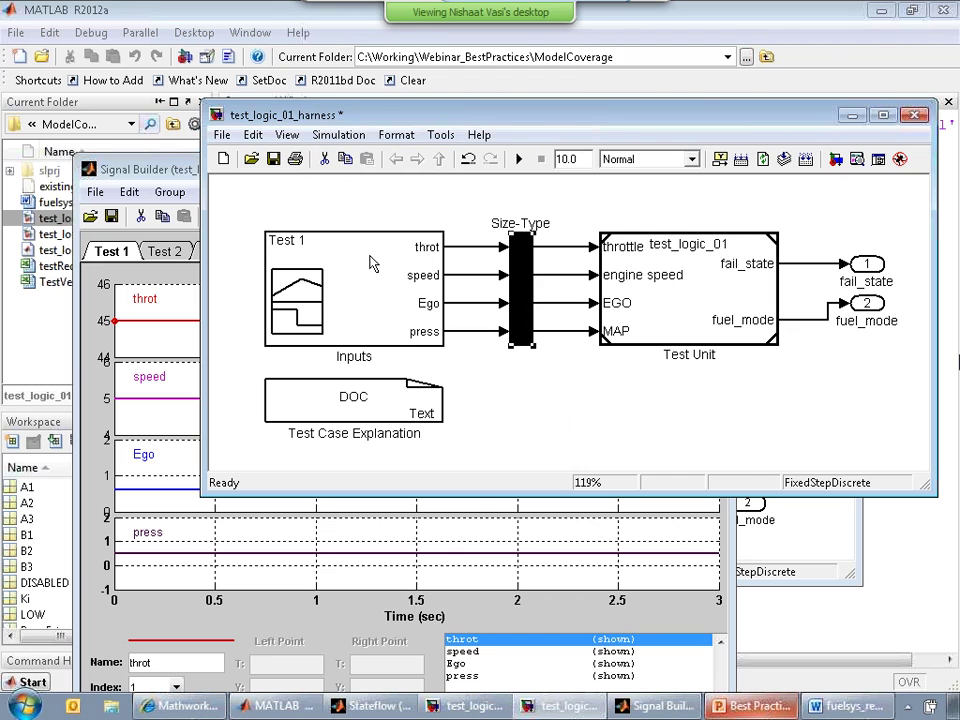
- Run all four test groups with coverage to produce the test_logic_01 coverage report
click(157, 183)
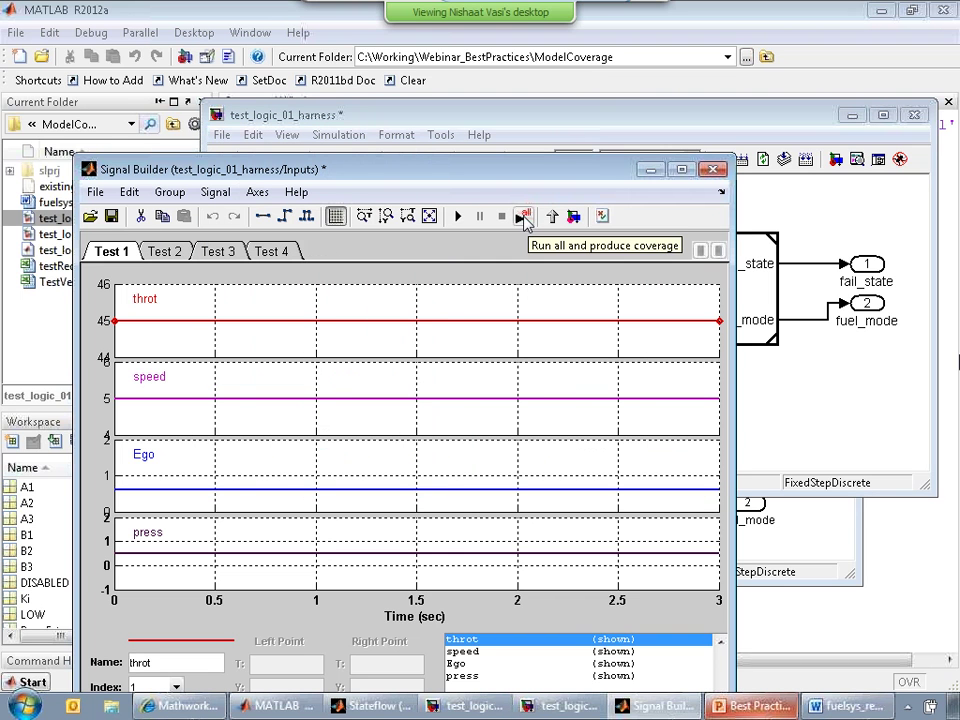
click(525, 218)
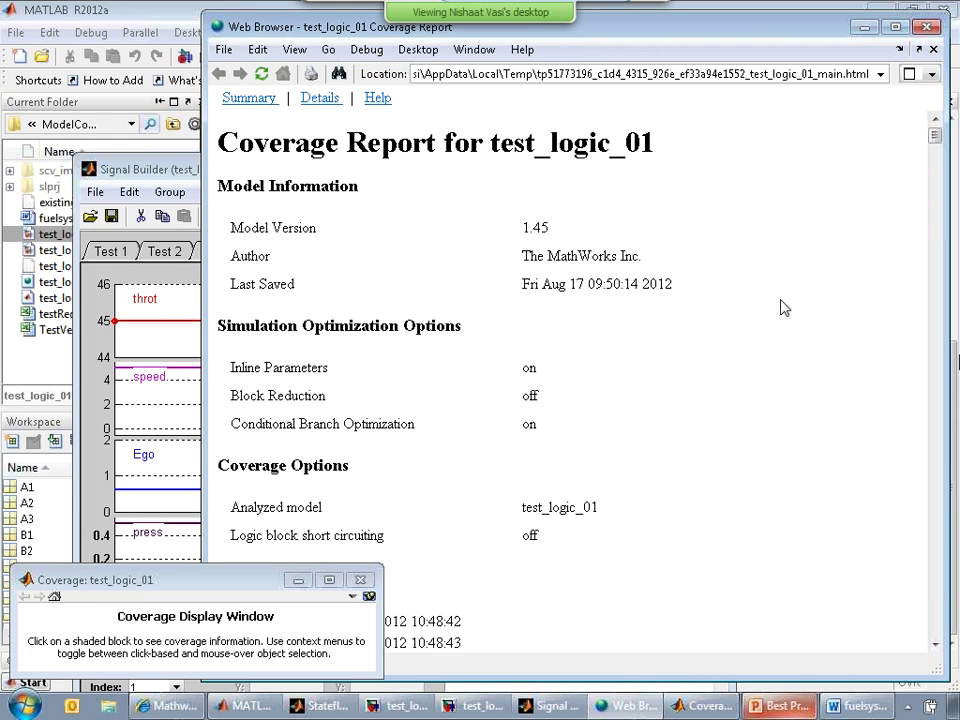
- Follow the report's uncovered [ speed > max_speed ] transition link into the control logic chart
scroll(785, 308, down, 10)
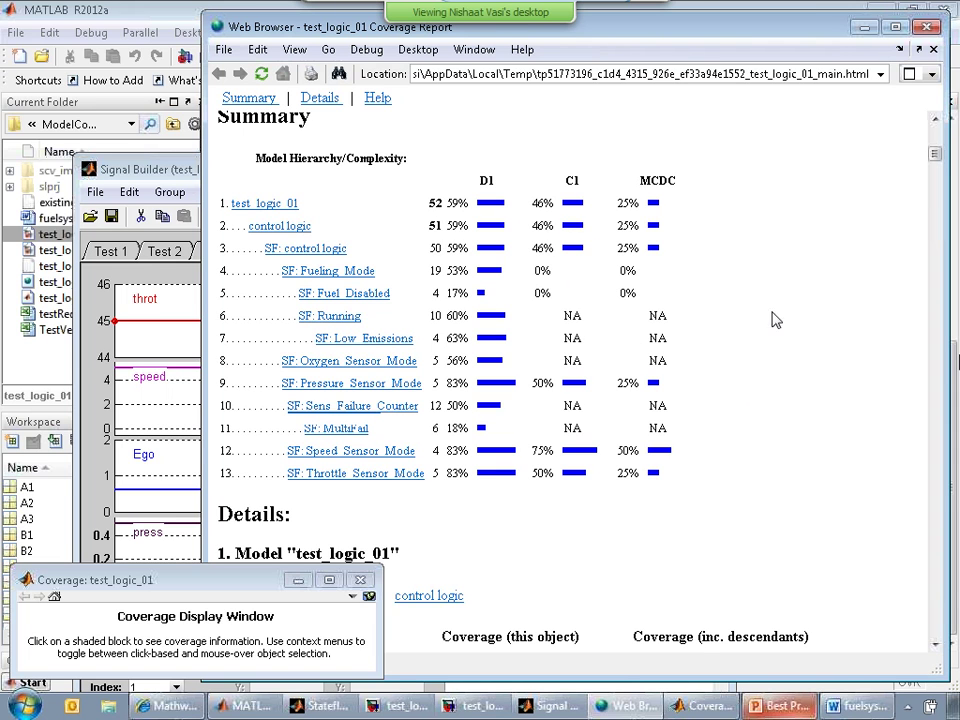
scroll(766, 325, down, 7)
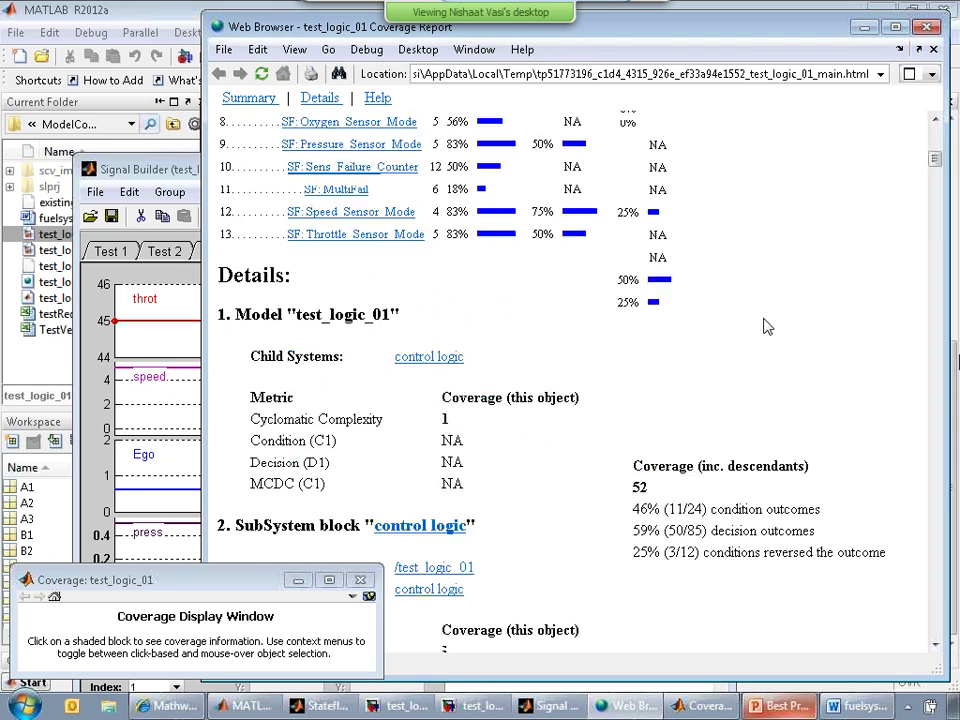
scroll(766, 325, down, 15)
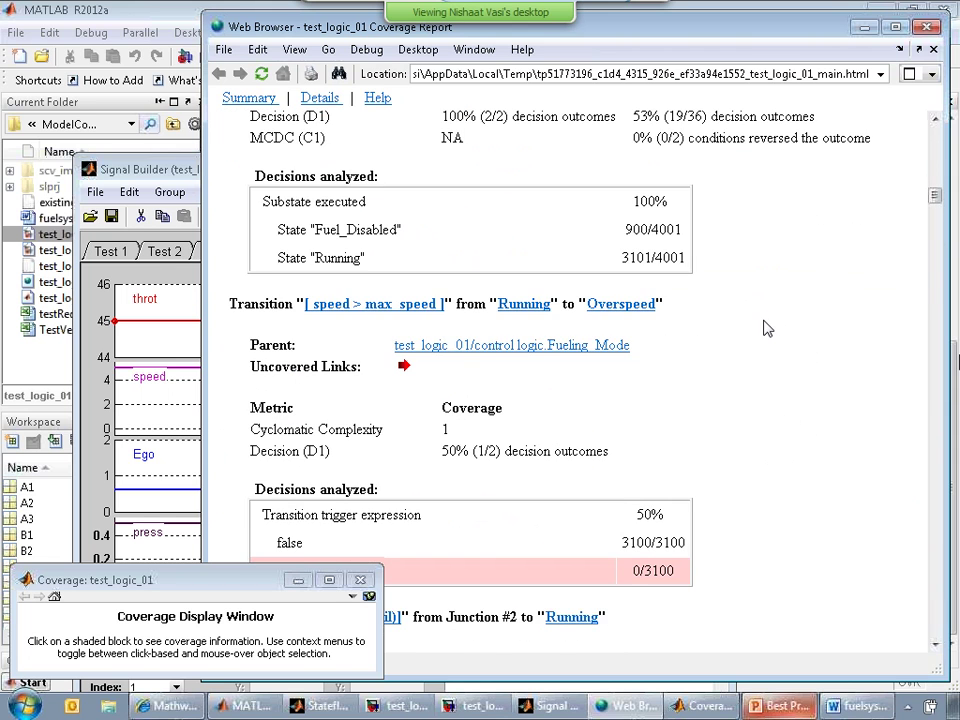
scroll(766, 325, down, 3)
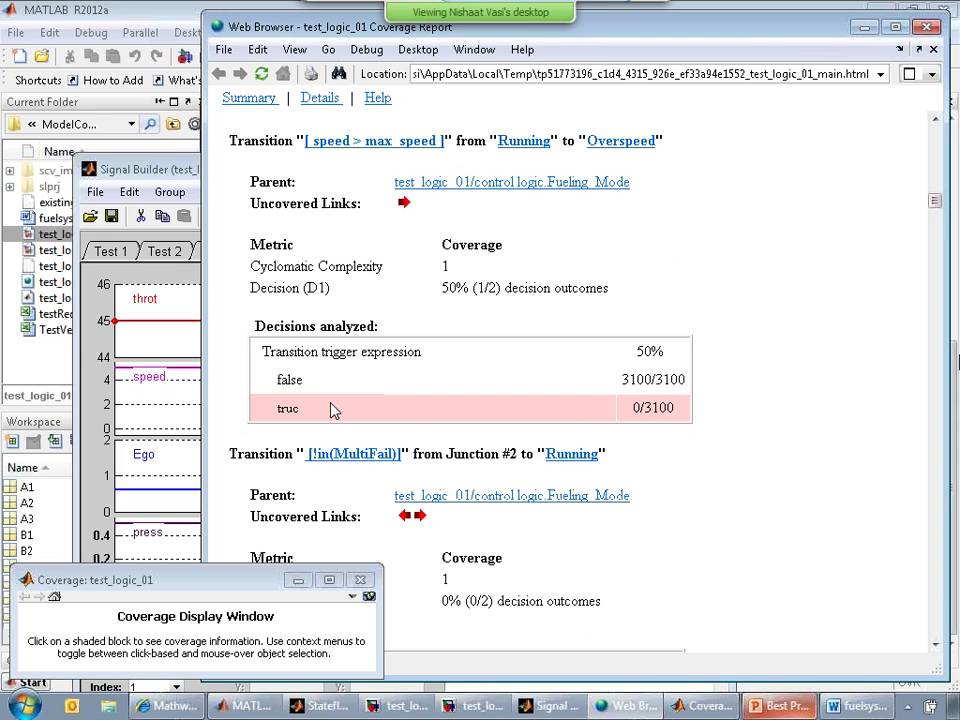
click(385, 143)
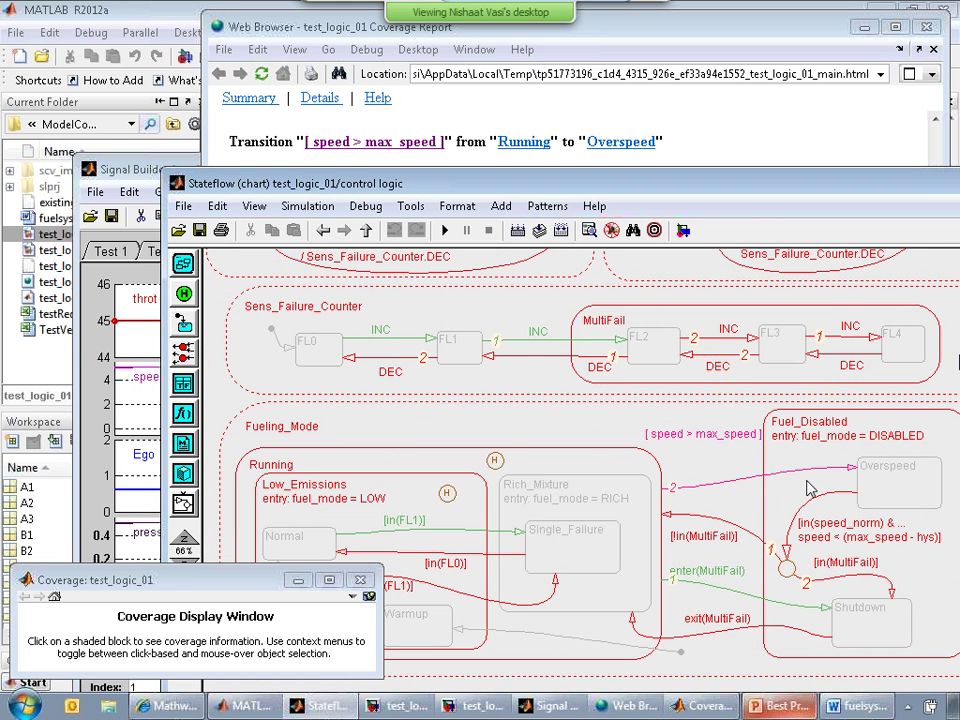
- Hide the Coverage Display Window, zoom the control logic chart out to 40%, then close it
click(770, 140)
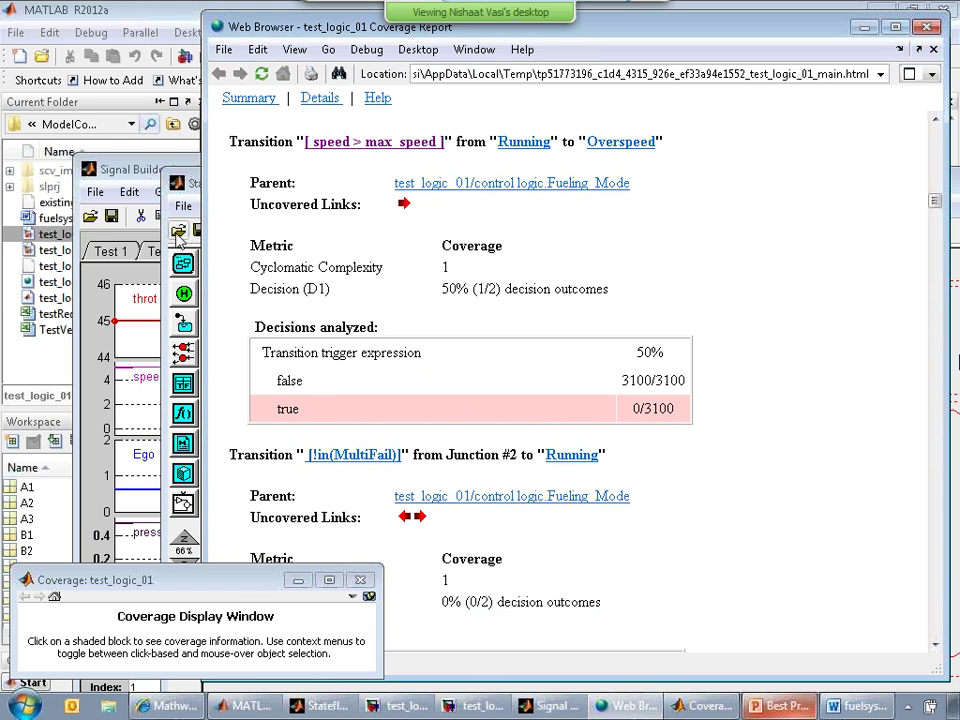
click(180, 184)
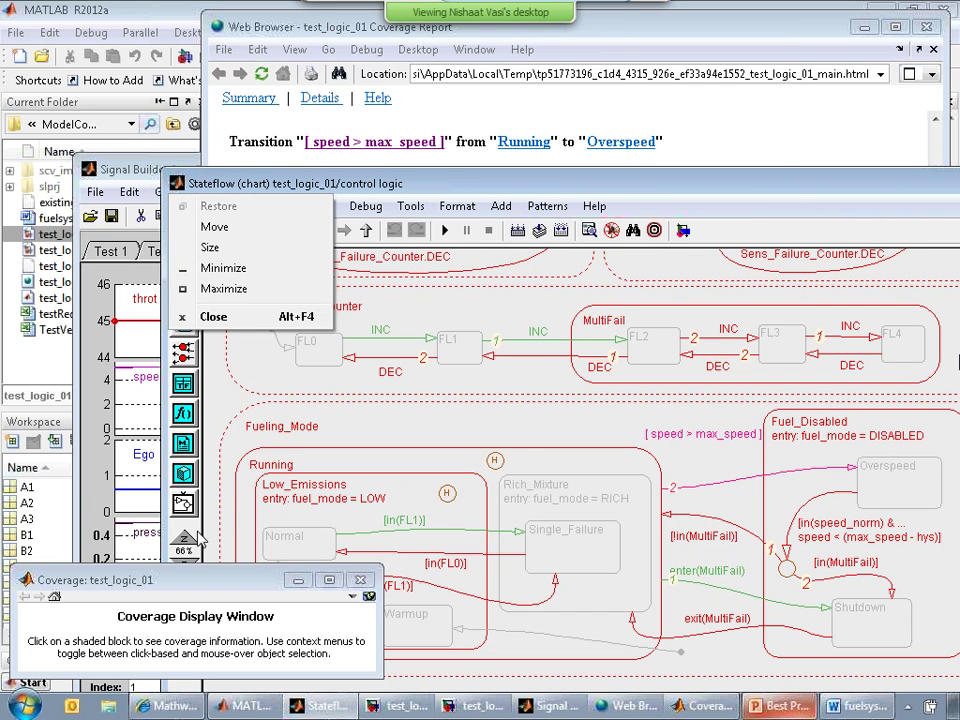
key(Escape)
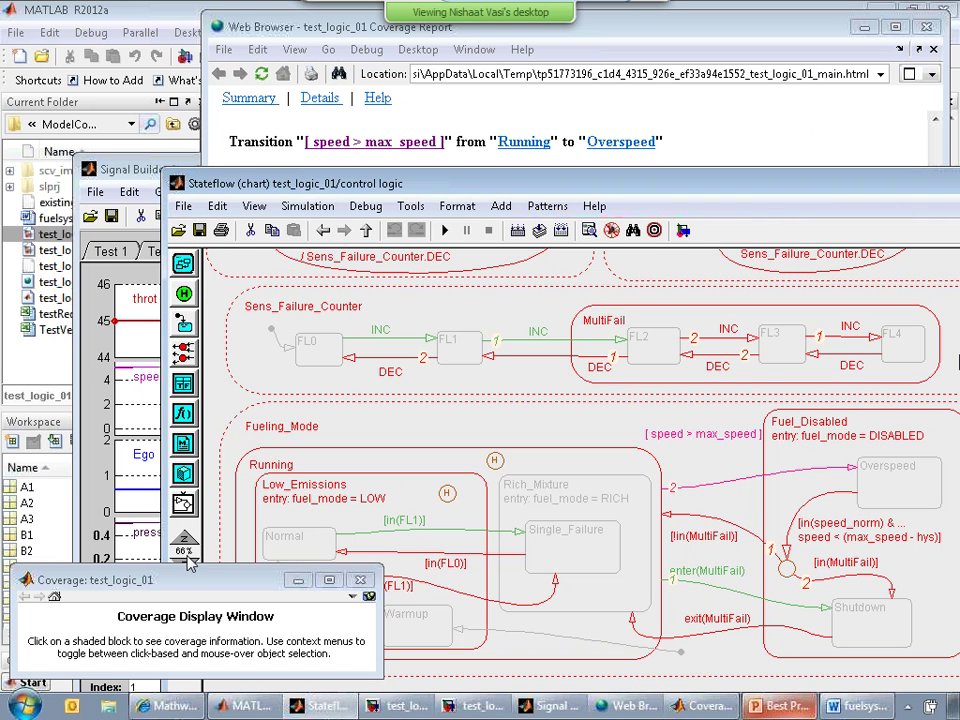
click(298, 580)
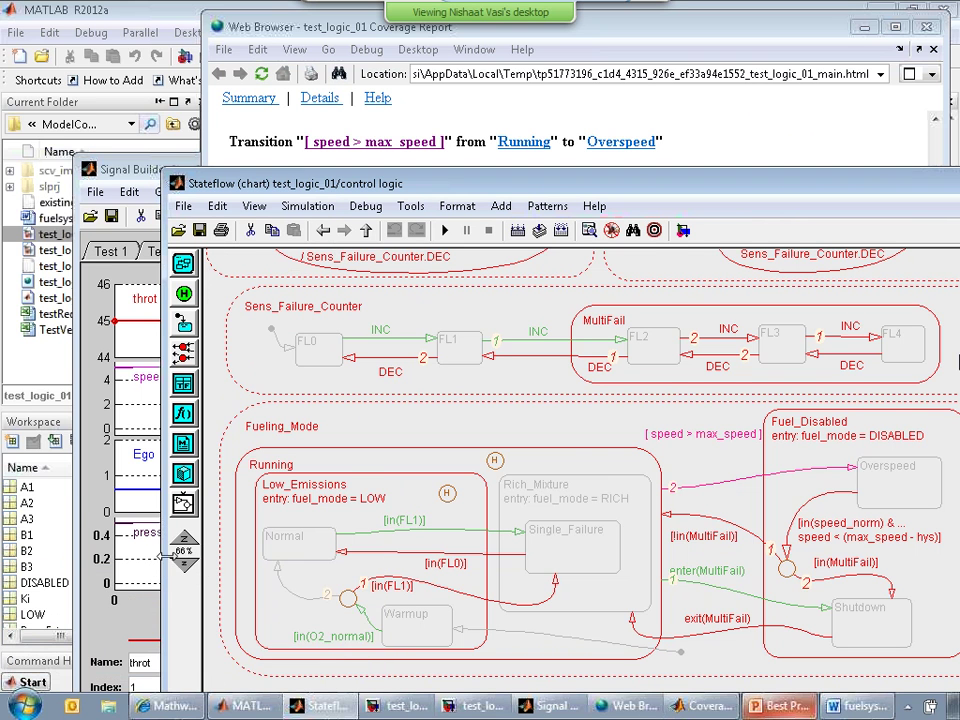
click(184, 566)
click(184, 566)
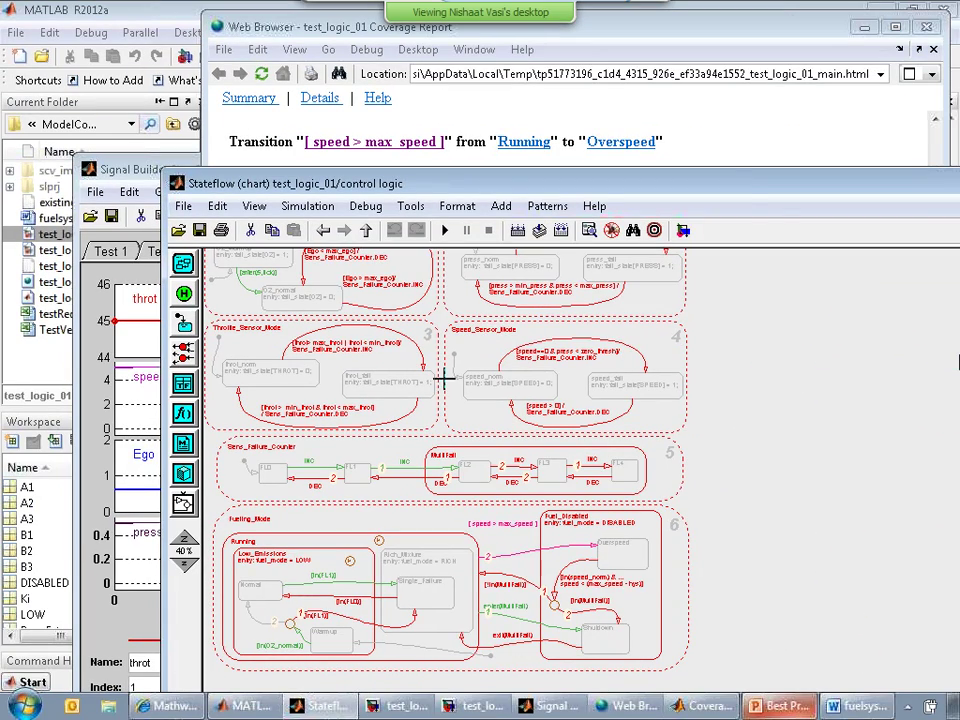
drag(740, 186, 538, 196)
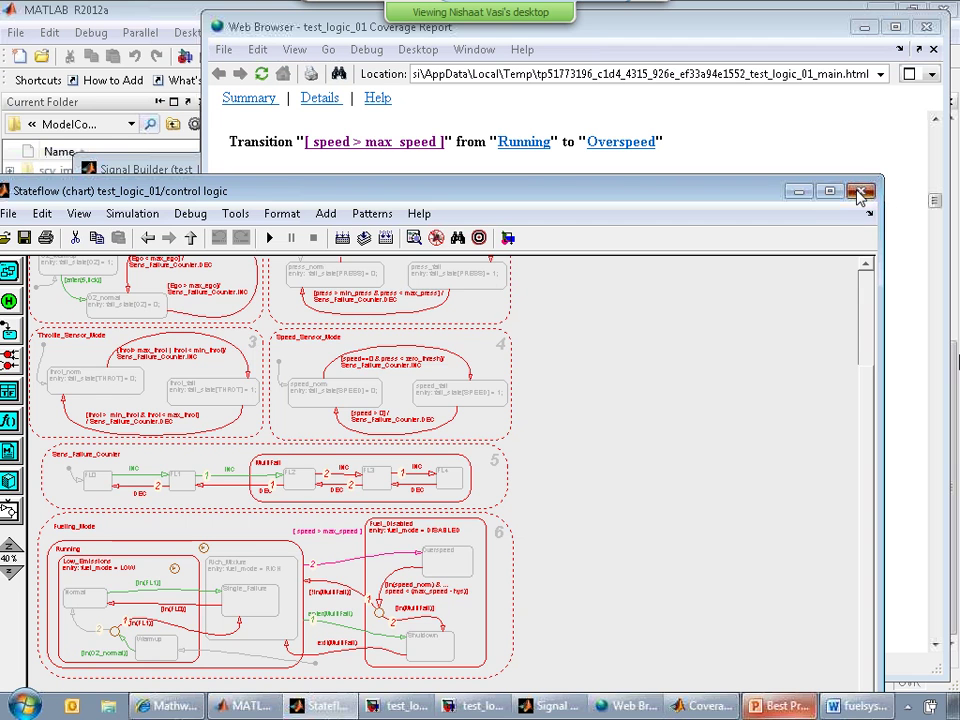
click(858, 192)
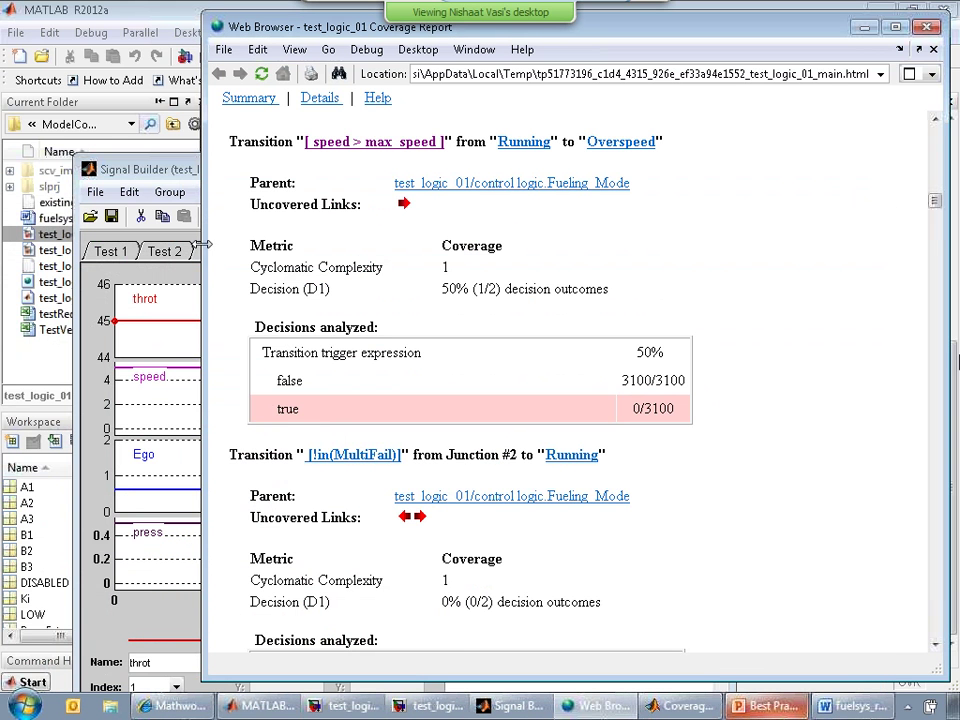
- Close Signal Builder and the coverage report browser, then recall the cvsave command
click(158, 178)
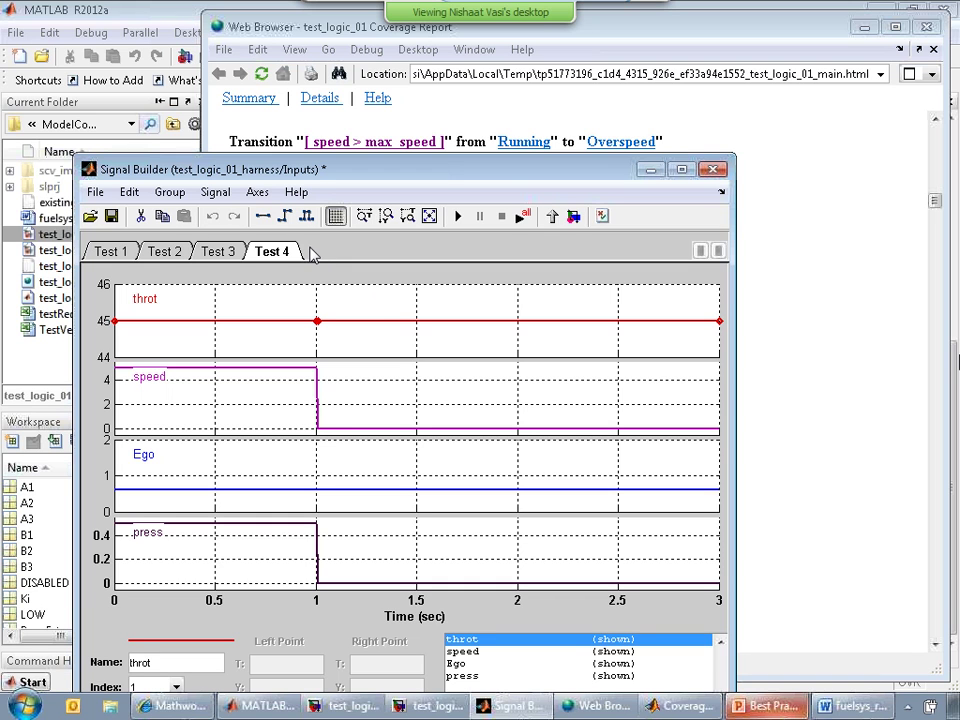
click(712, 169)
click(933, 49)
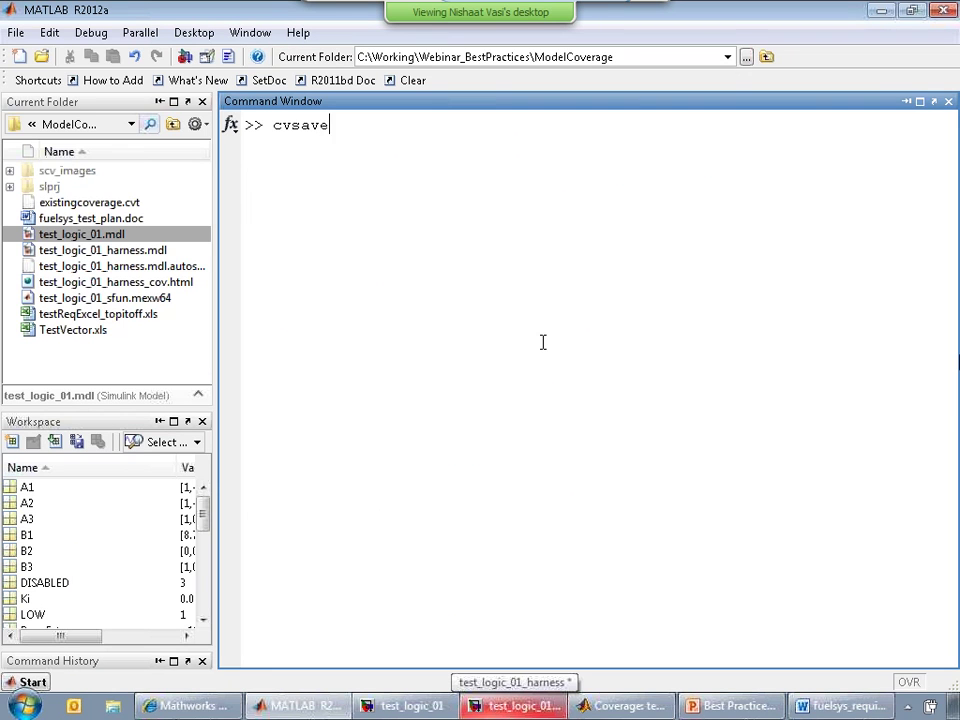
key(Up)
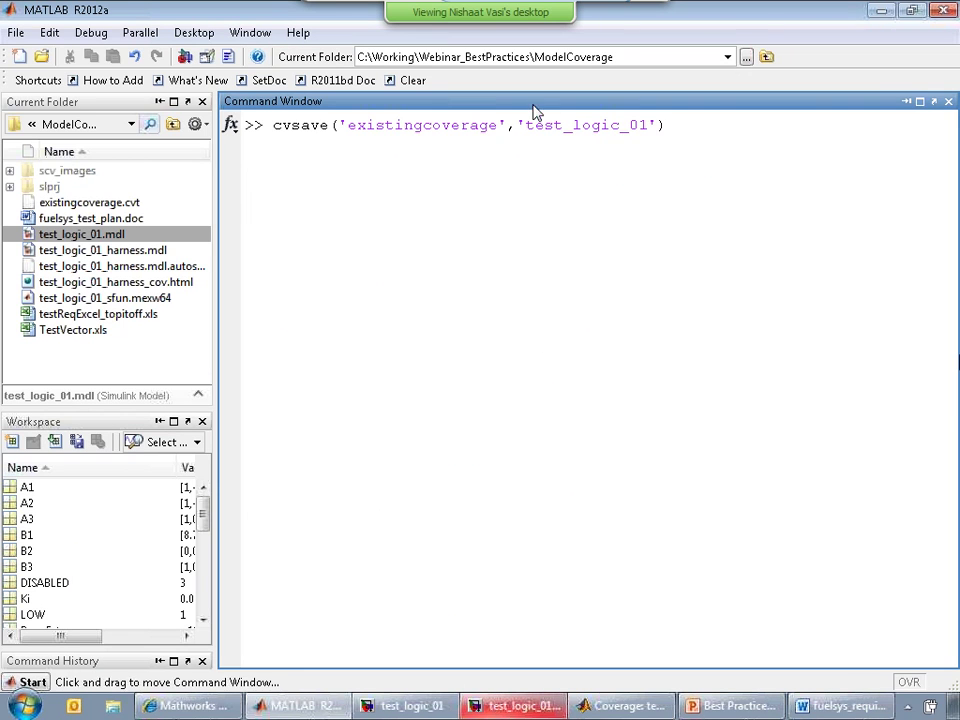
- Run cvsave('existingcoverage','test_logic_01') and bring the test_logic_01 model forward
drag(500, 124, 403, 124)
click(601, 142)
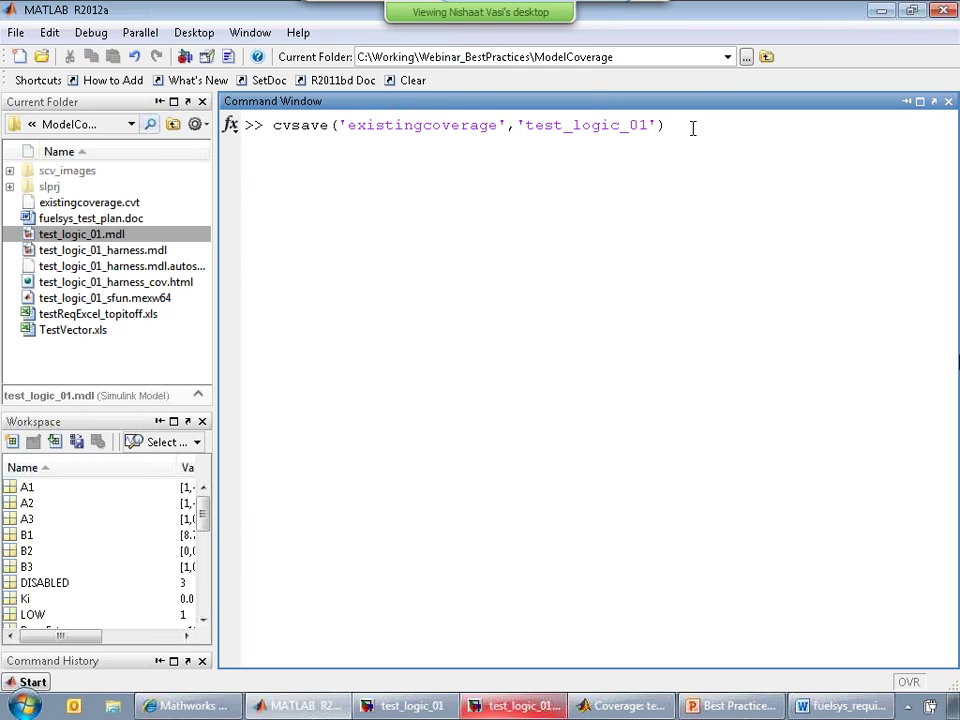
key(Return)
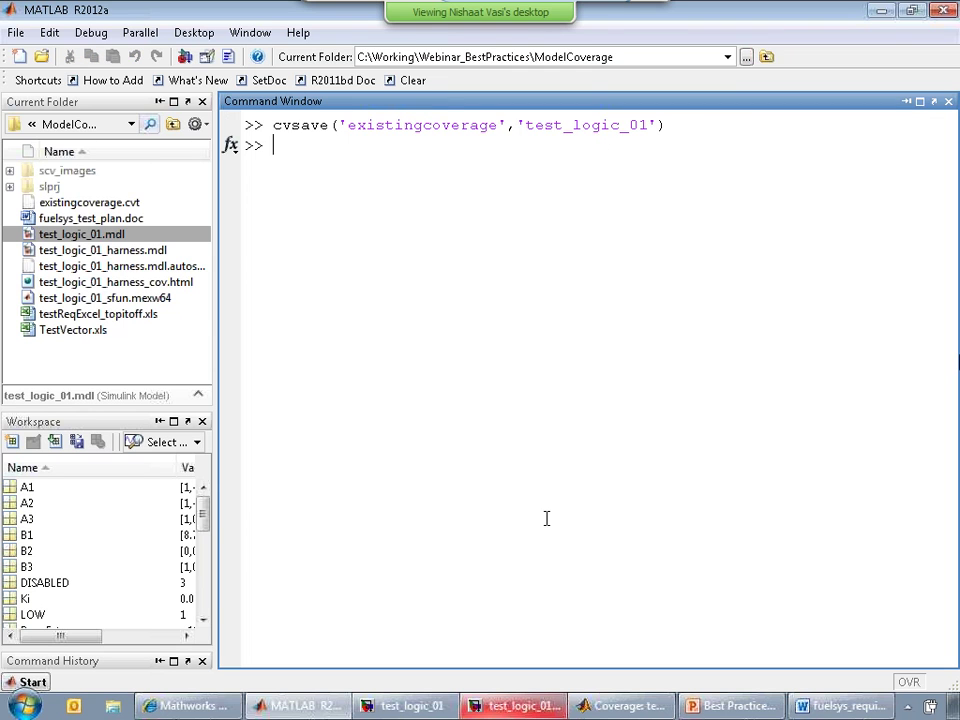
click(428, 708)
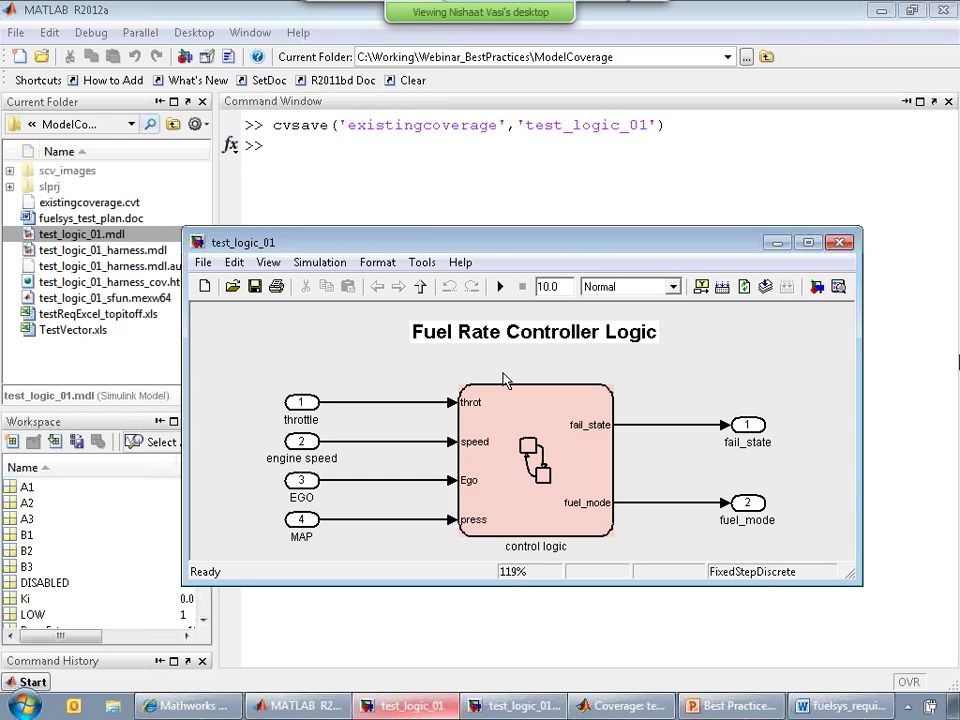
- Open the Design Verifier options for test_logic_01 from the Tools menu
click(423, 265)
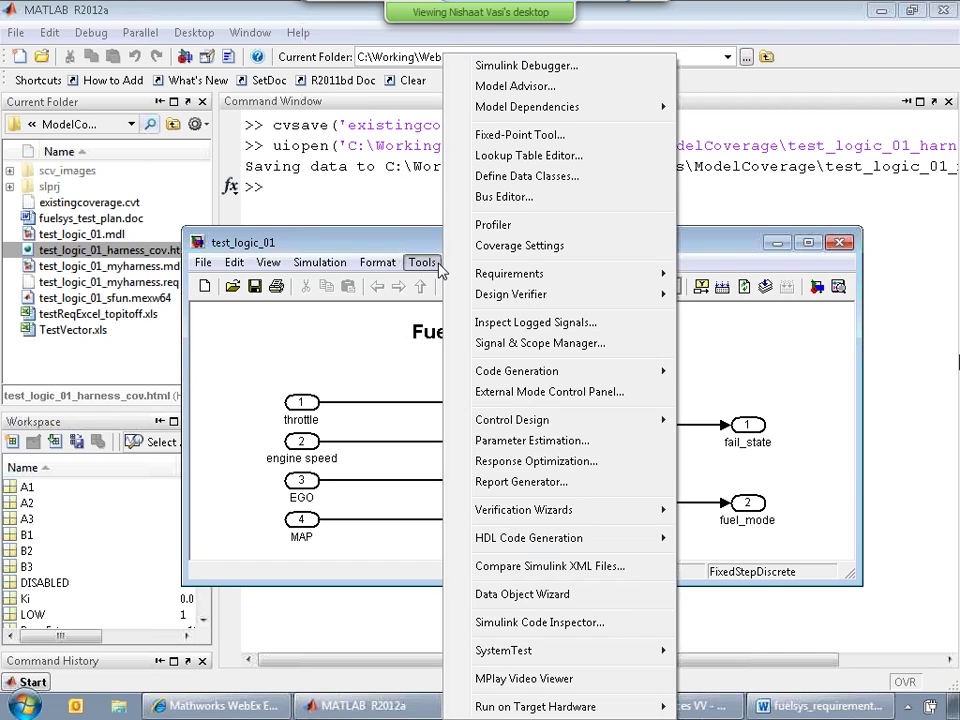
mouse_move(638, 275)
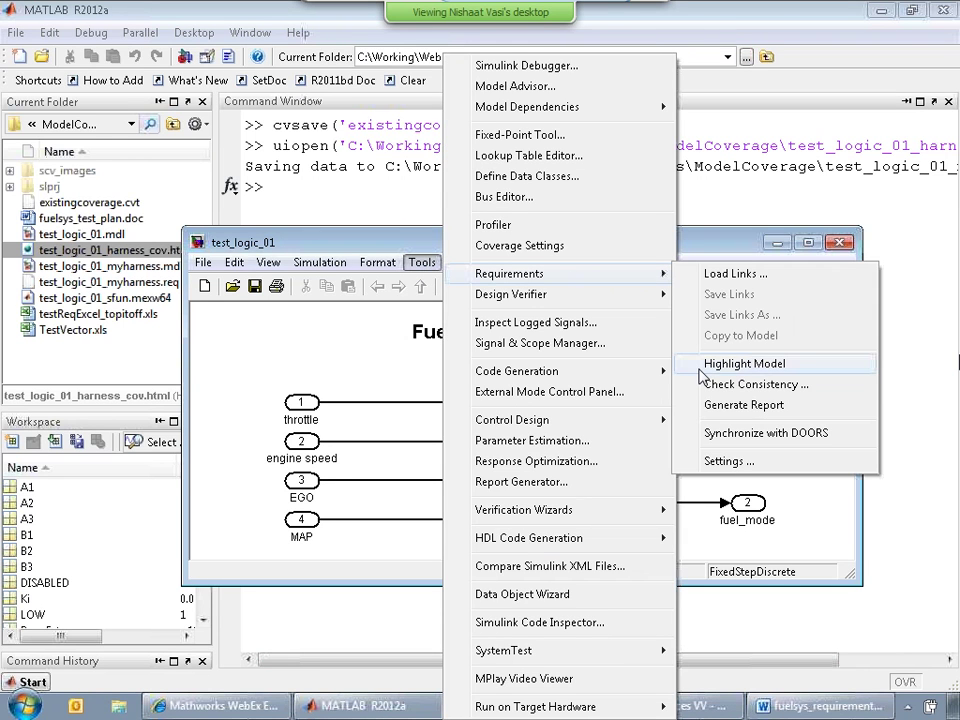
mouse_move(615, 298)
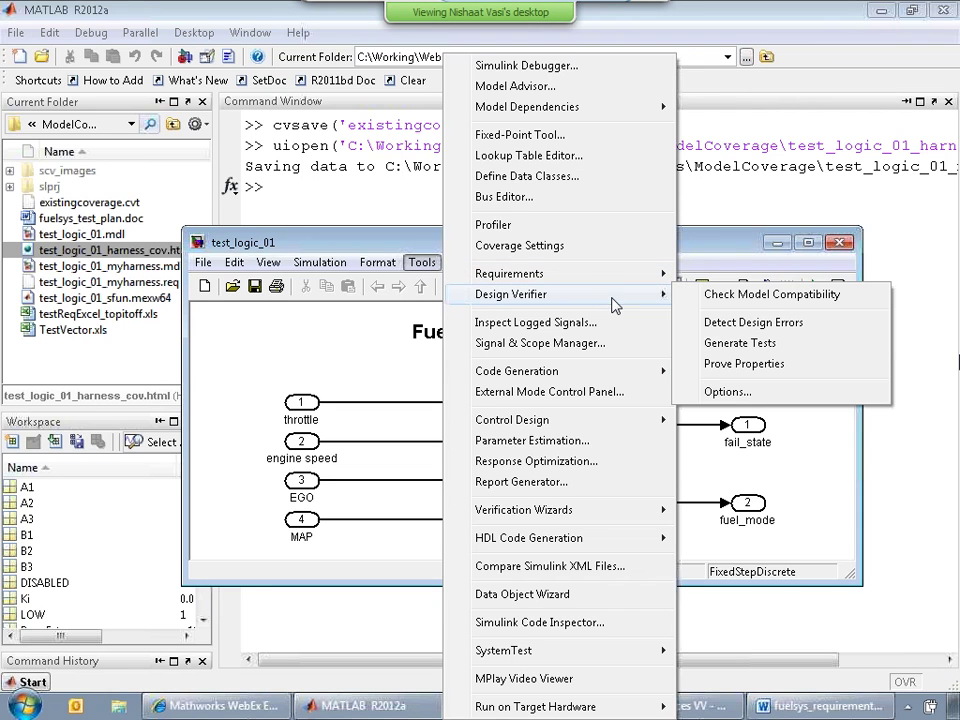
click(722, 392)
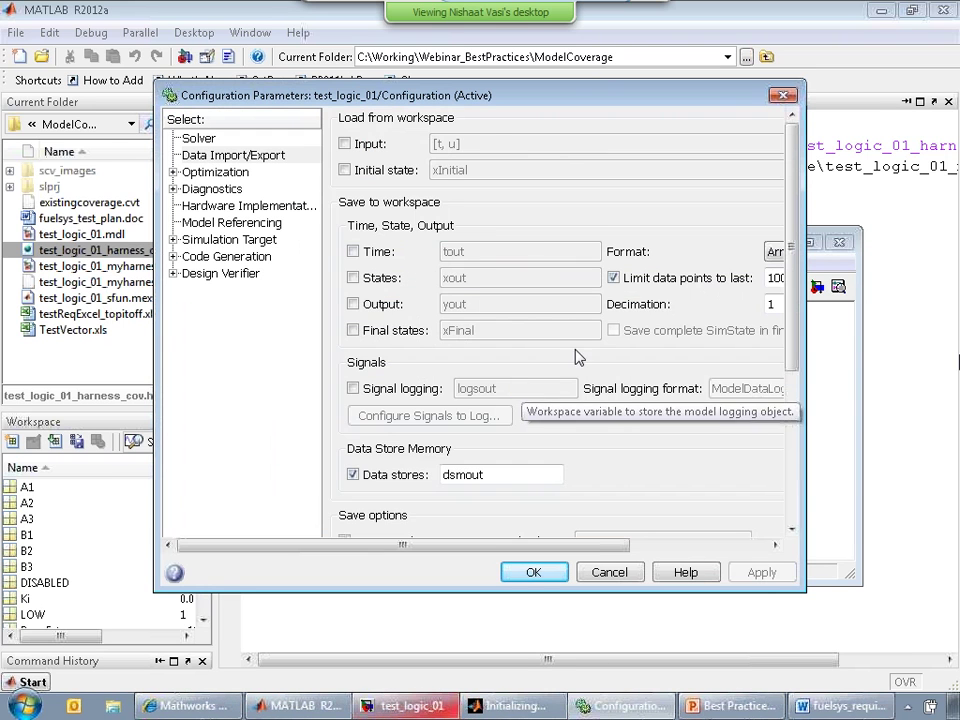
- Enlarge the dialog and set test generation to MCDC, ignoring objectives satisfied in existingcoverage.cvt
drag(155, 90, 78, 90)
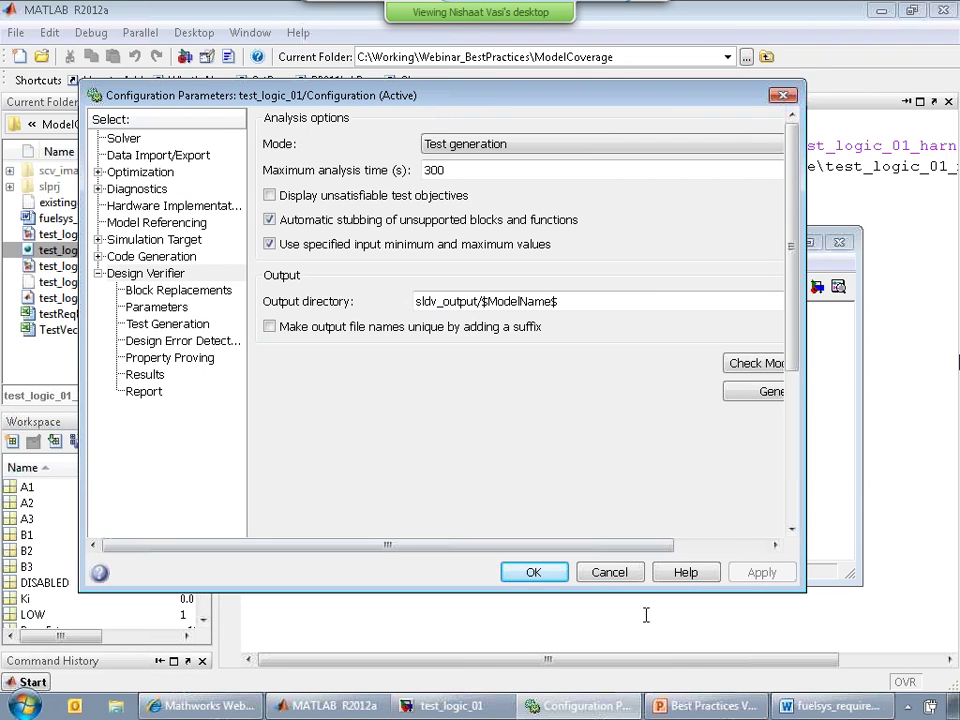
drag(604, 548, 392, 483)
drag(810, 585, 945, 682)
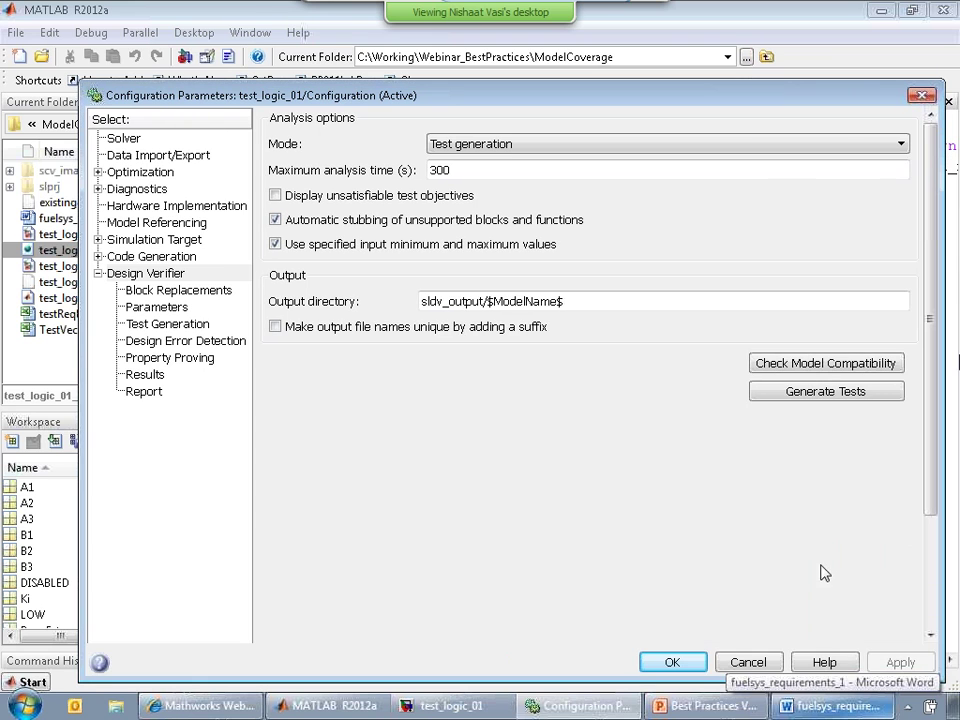
click(168, 326)
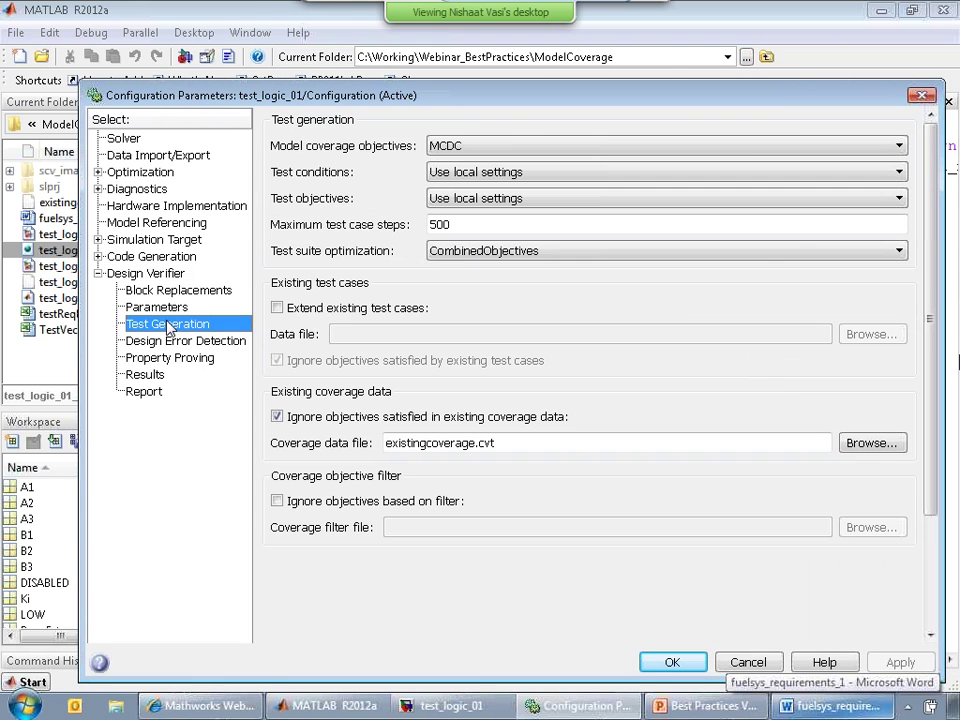
click(542, 148)
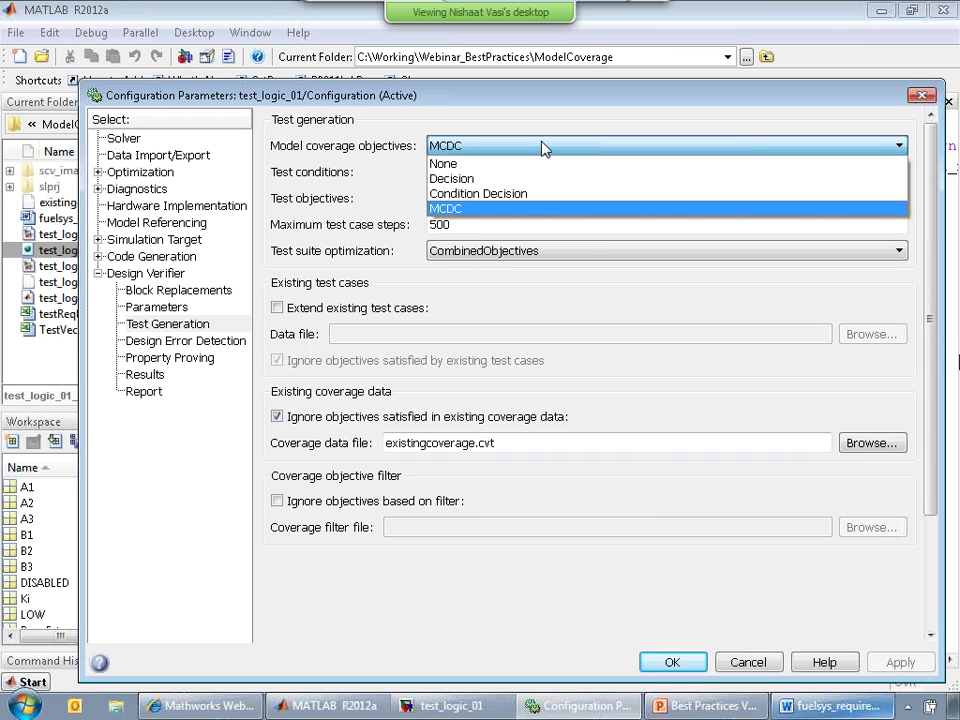
click(507, 208)
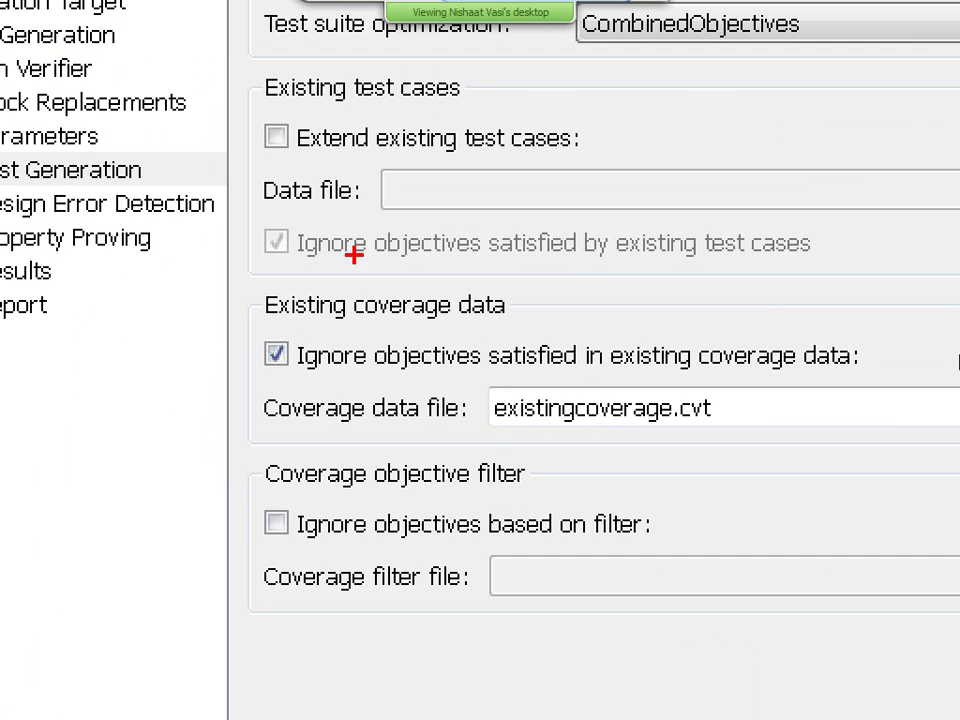
drag(252, 298, 252, 426)
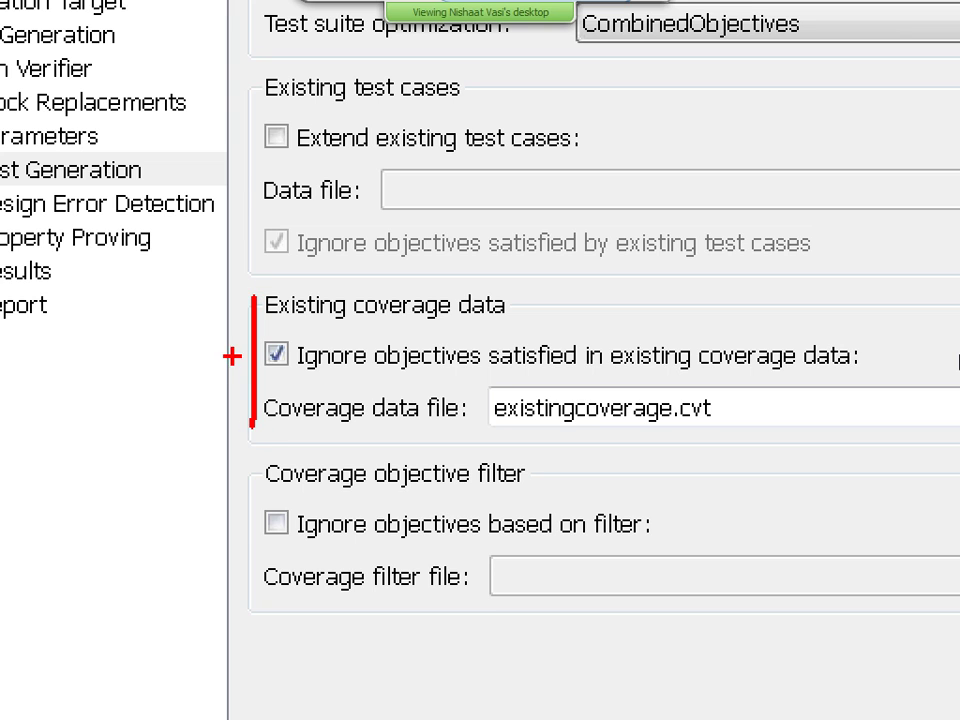
mouse_move(193, 361)
mouse_down()
mouse_move(204, 368)
mouse_move(256, 320)
mouse_up()
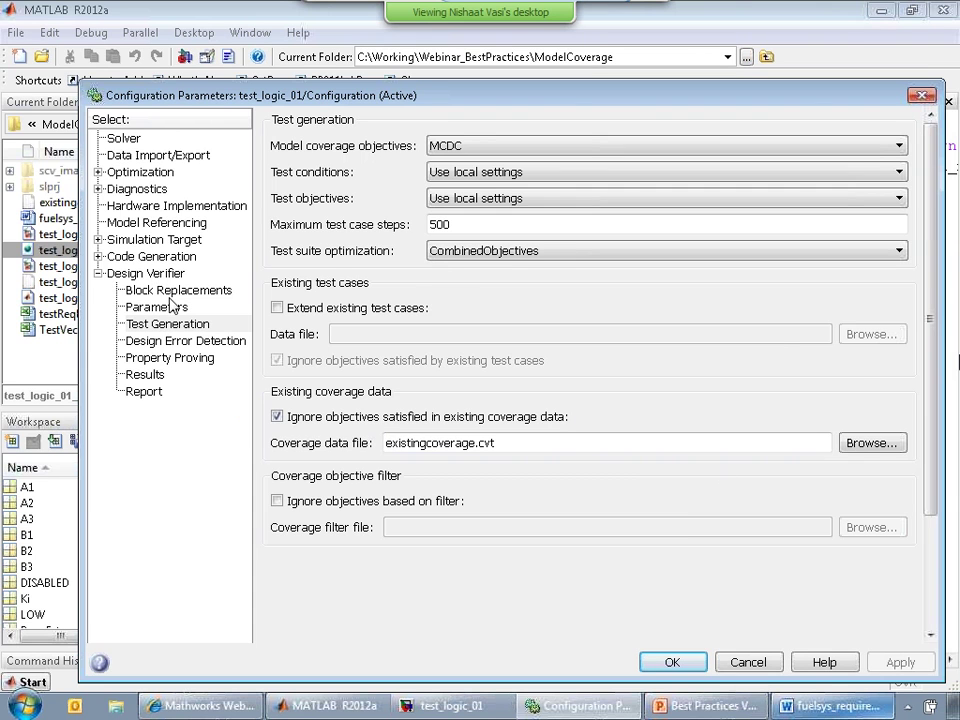
click(148, 275)
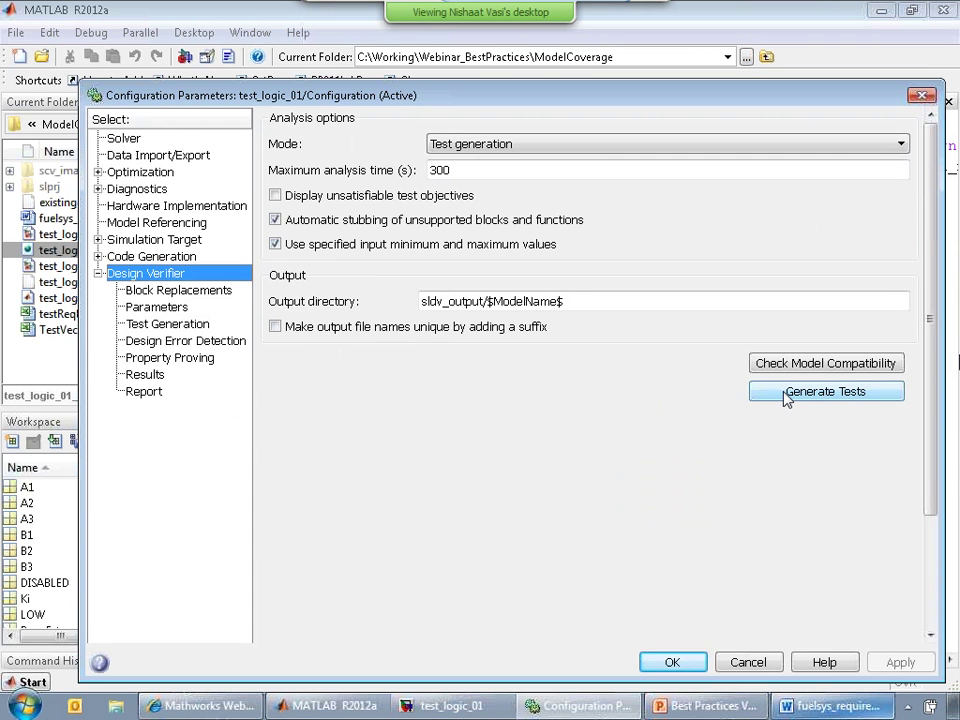
- Generate top-off tests and arrange the resulting test_logic_01_harness model window
click(785, 395)
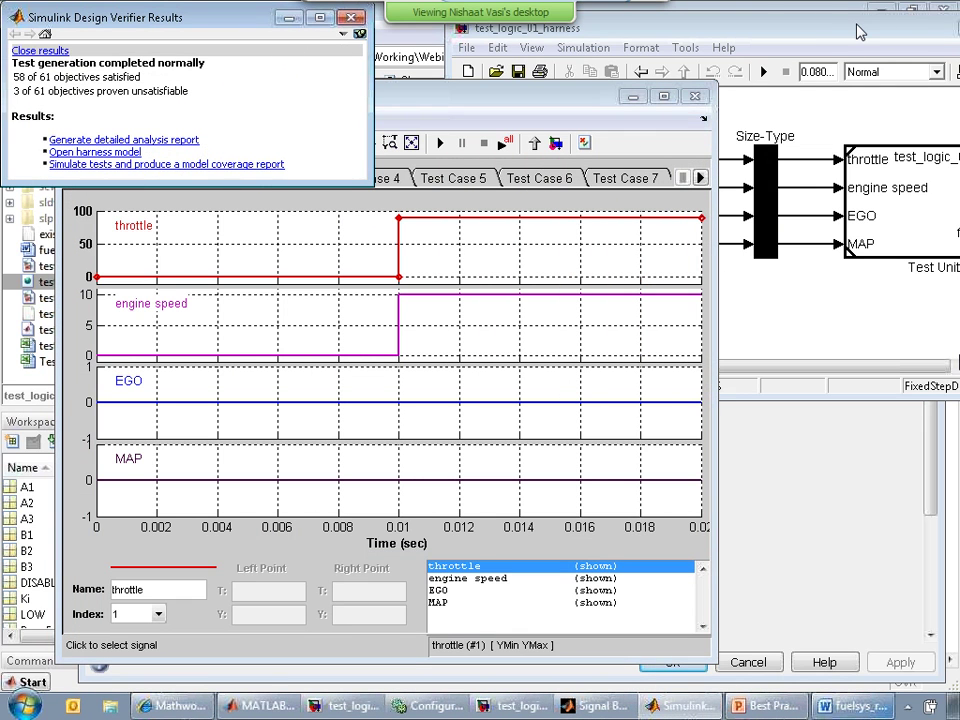
drag(857, 32, 560, 127)
drag(743, 488, 888, 523)
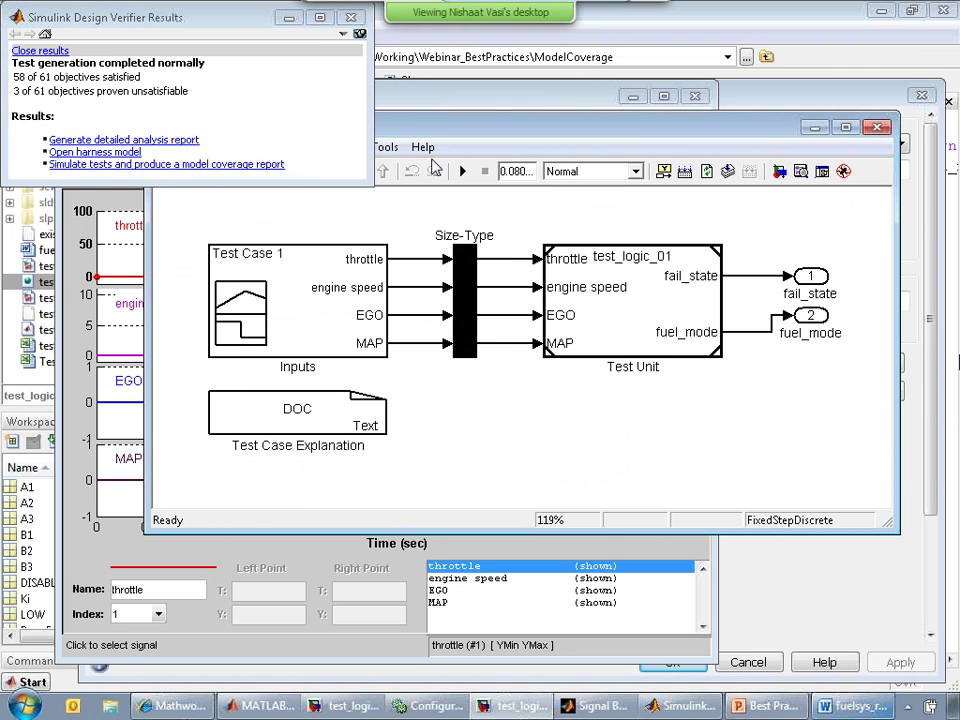
drag(436, 135, 369, 231)
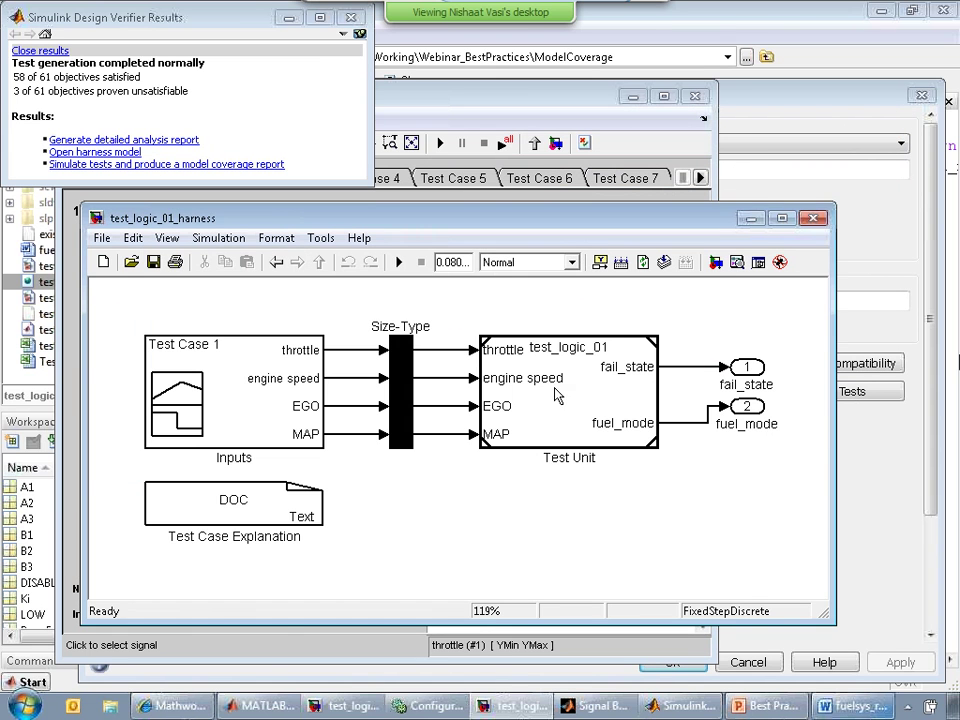
- Page through the harness test signals to Test Case 22, then close the results summary
double_click(266, 386)
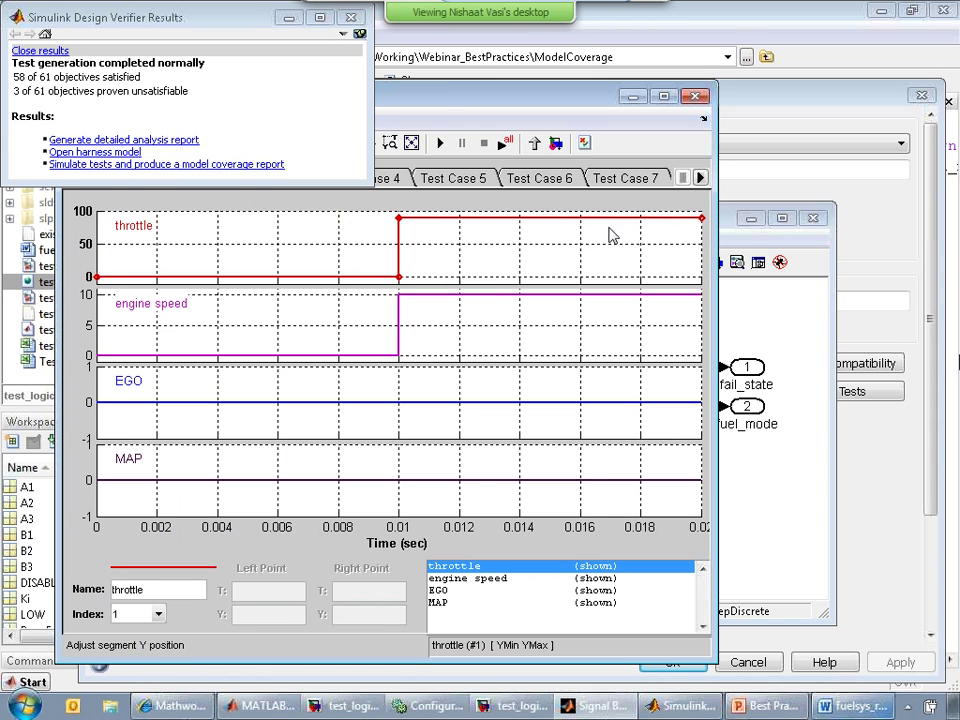
click(645, 180)
click(699, 178)
click(699, 178)
click(700, 178)
click(700, 178)
click(700, 178)
click(700, 178)
click(700, 178)
click(552, 178)
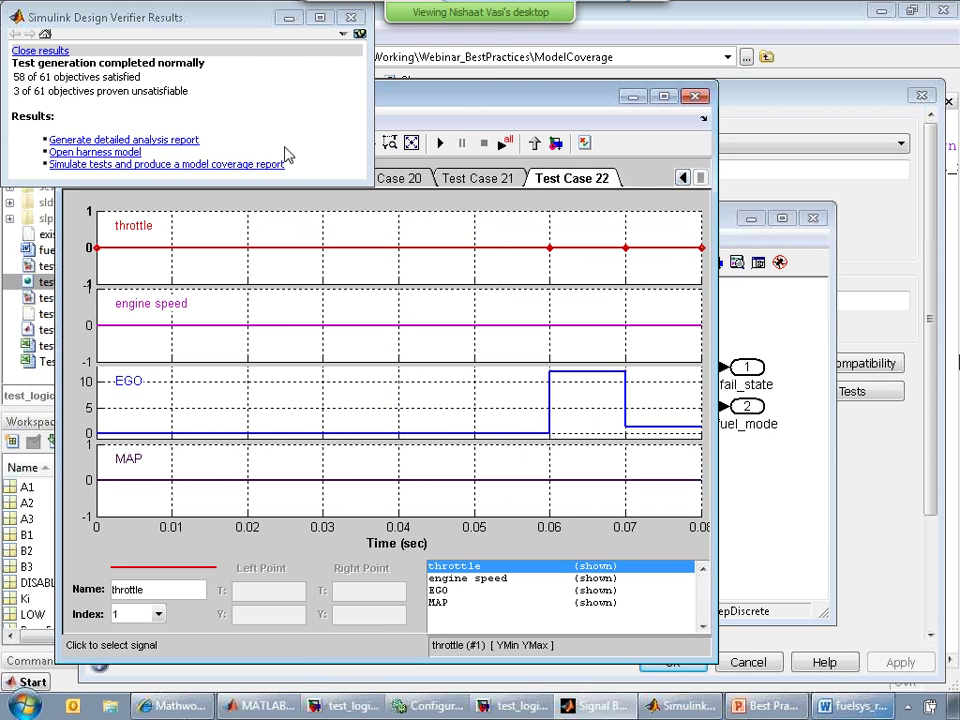
click(352, 19)
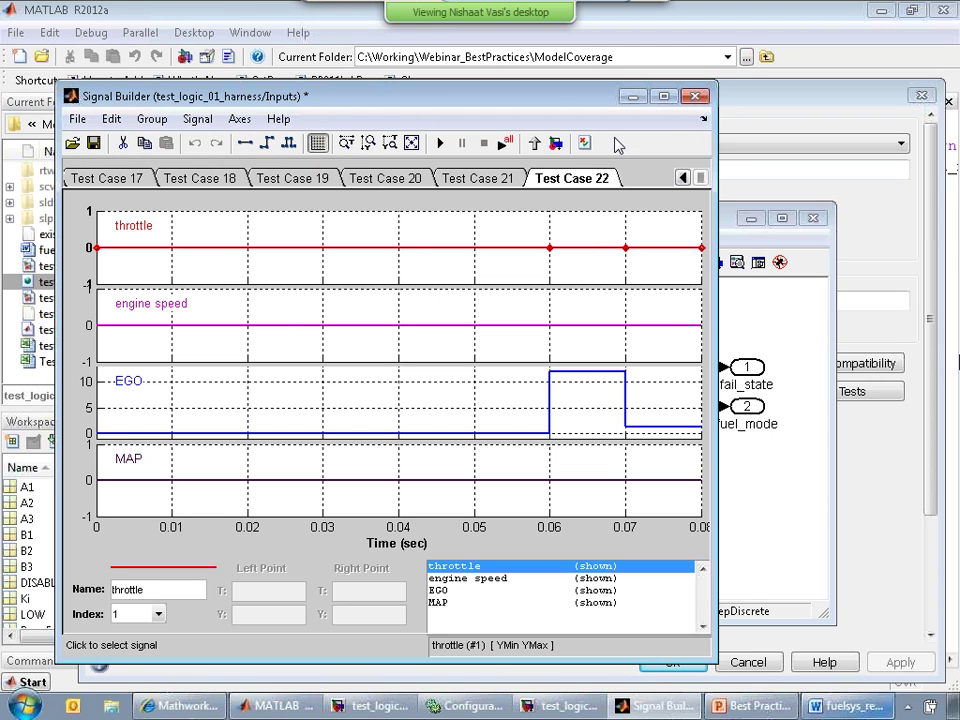
click(928, 100)
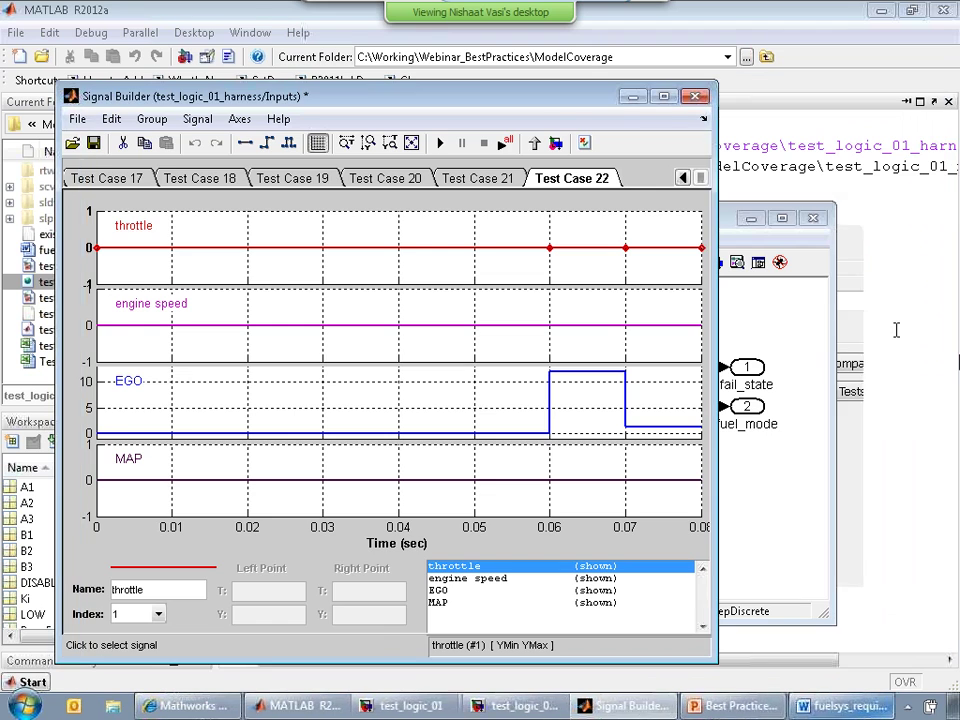
- Run slvnvmergeharness to merge the sldv_output test_logic_01_harness into test_logic_01_myharness
click(914, 307)
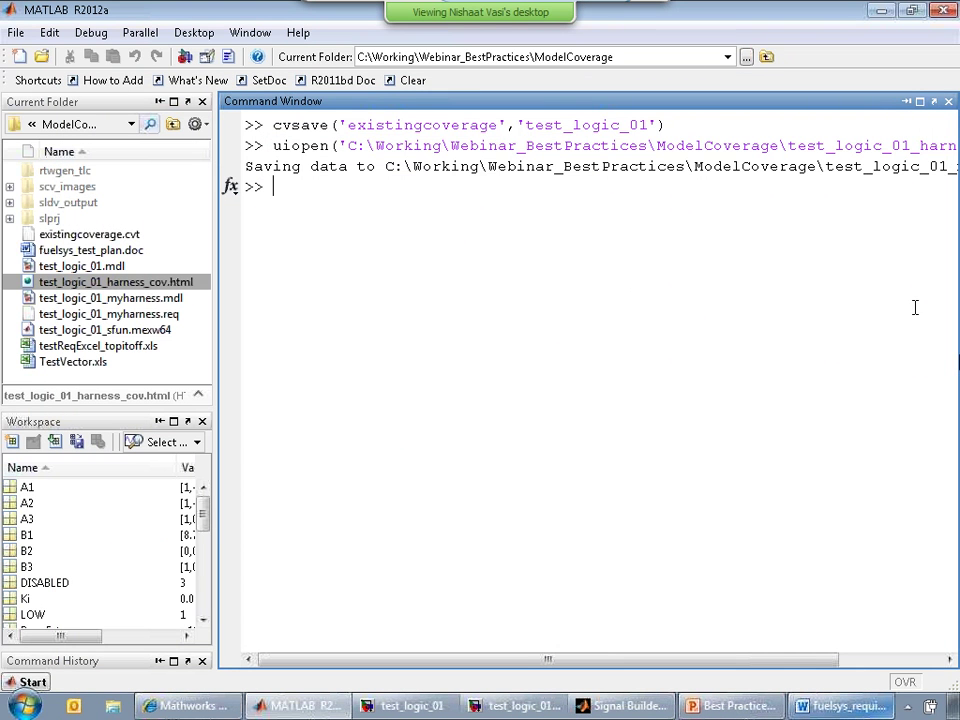
text(slvnvmerge)
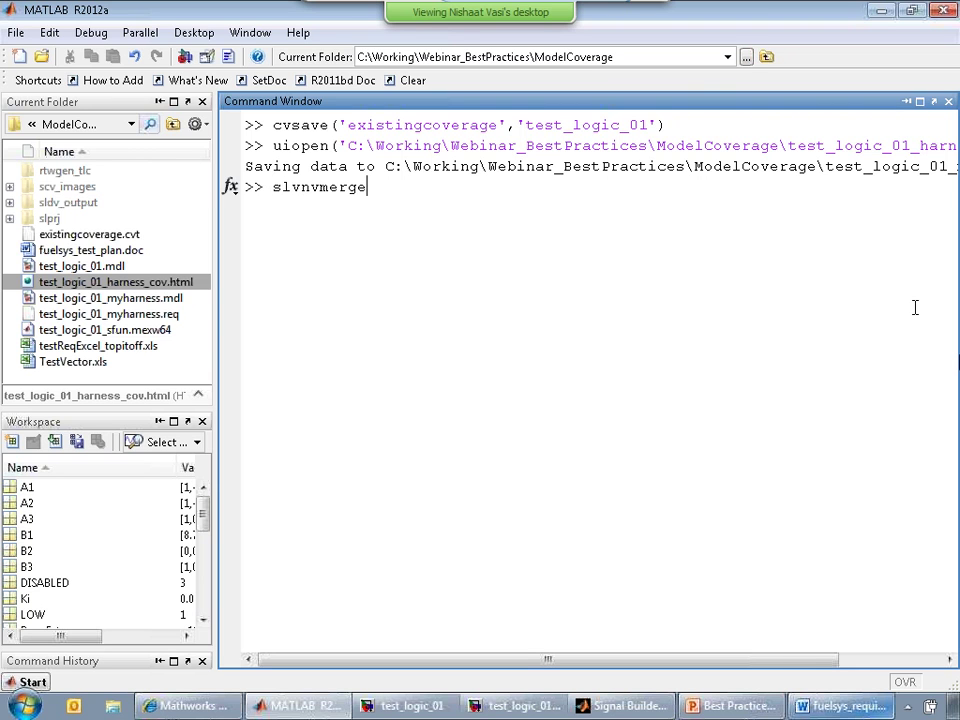
text(harness)
text(('test_logic_01_myharness','.\sldv_output\test_logic_01\test_logic_01_harness'))
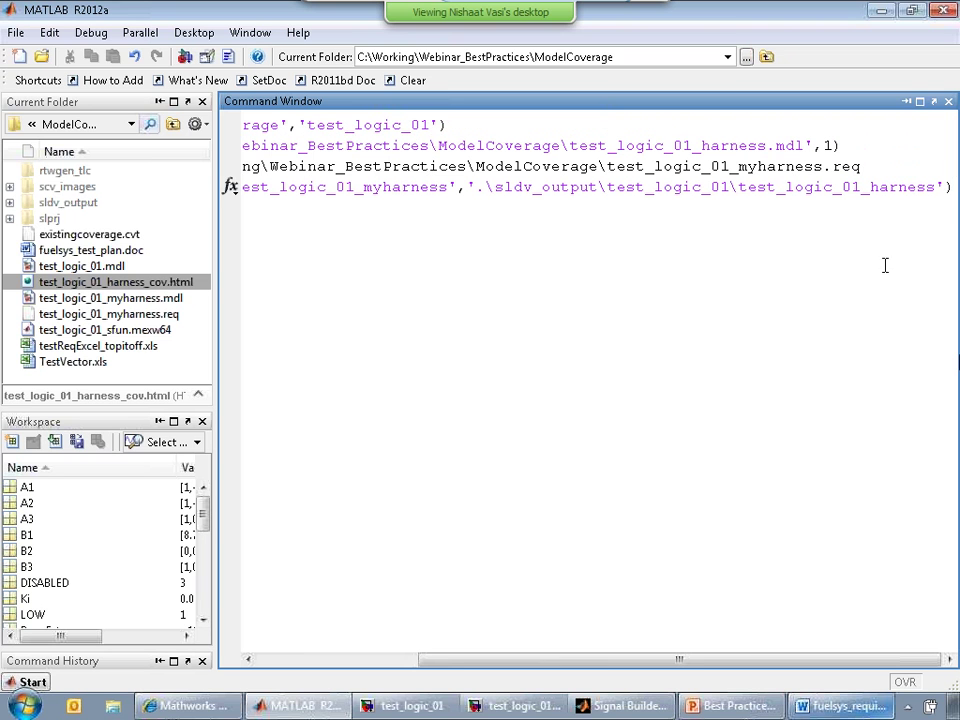
drag(628, 660, 811, 230)
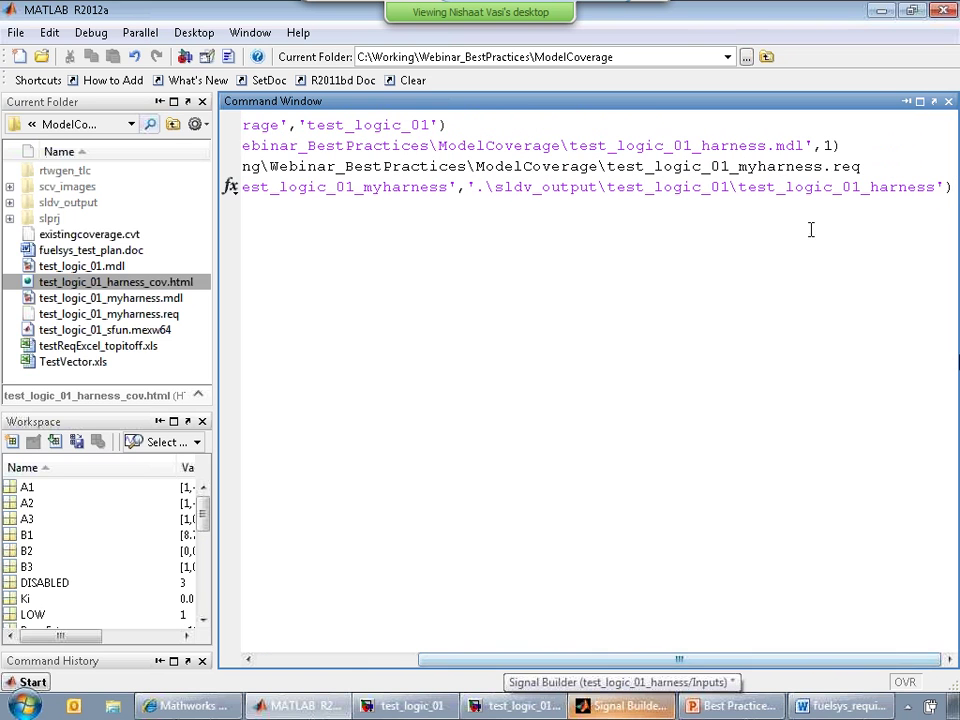
key(Return)
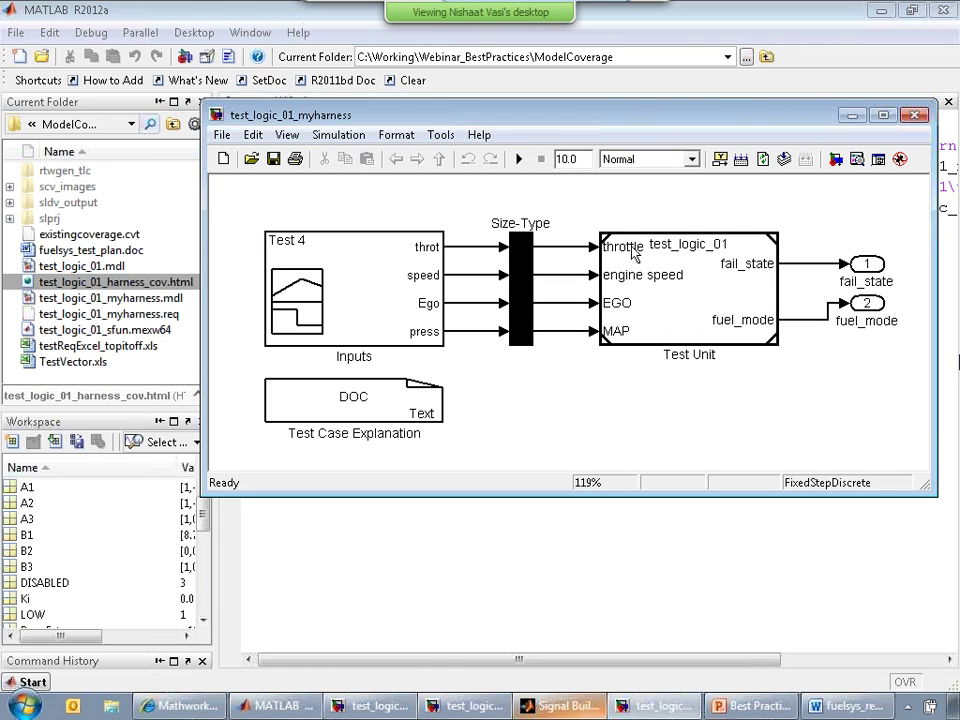
- Open the myharness Inputs Signal Builder and review Test 1, 2, 4 and Test Cases 1–2
click(450, 314)
double_click(450, 318)
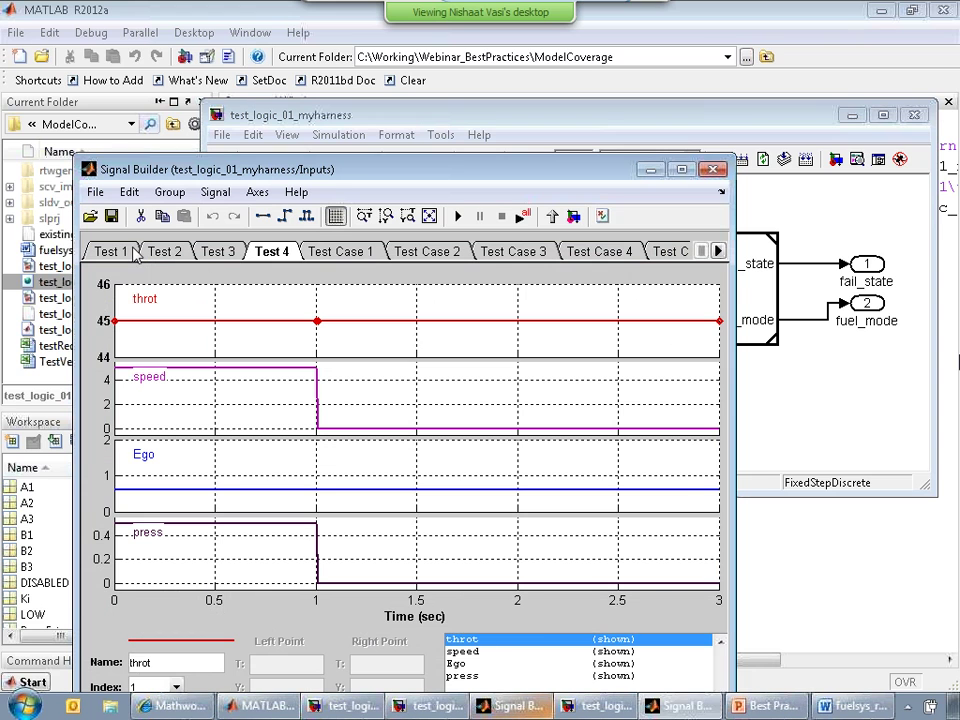
drag(327, 175, 287, 175)
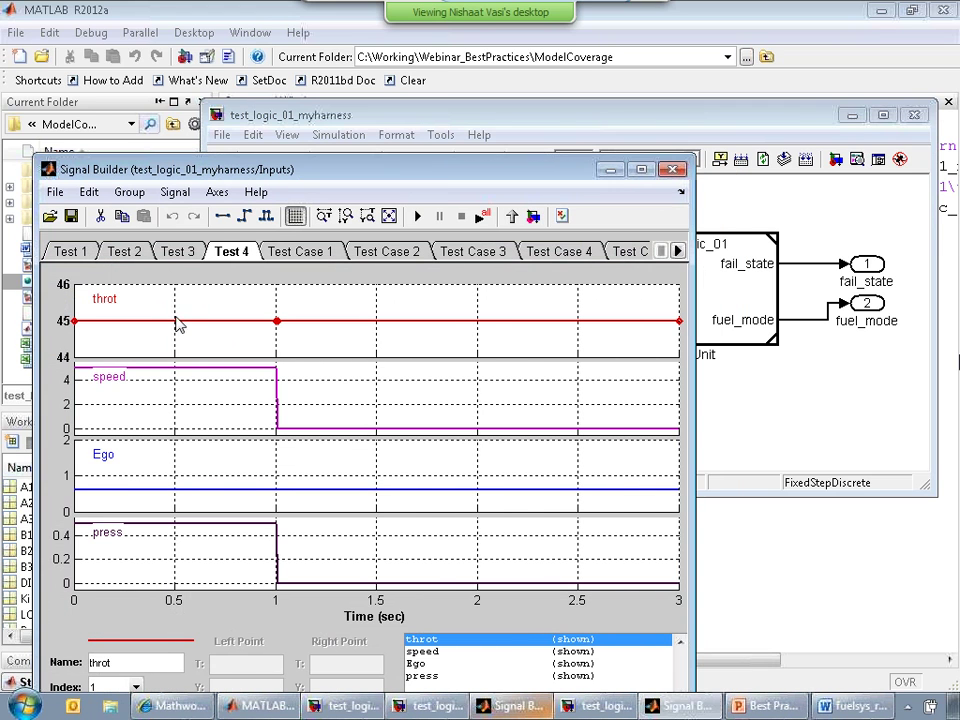
click(71, 251)
click(142, 254)
click(230, 251)
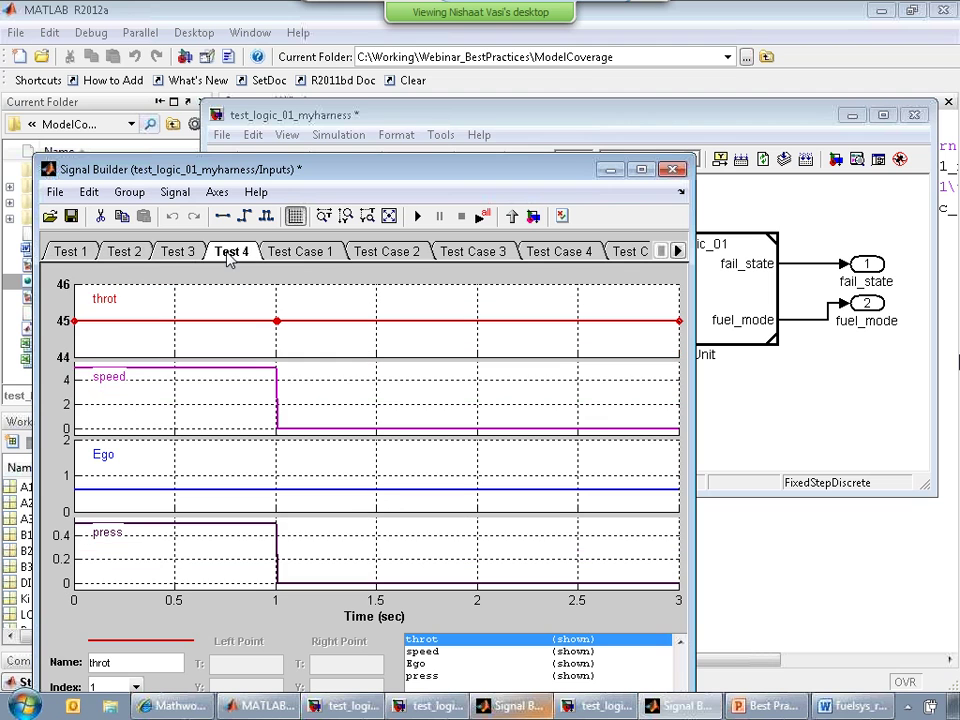
click(305, 252)
click(376, 254)
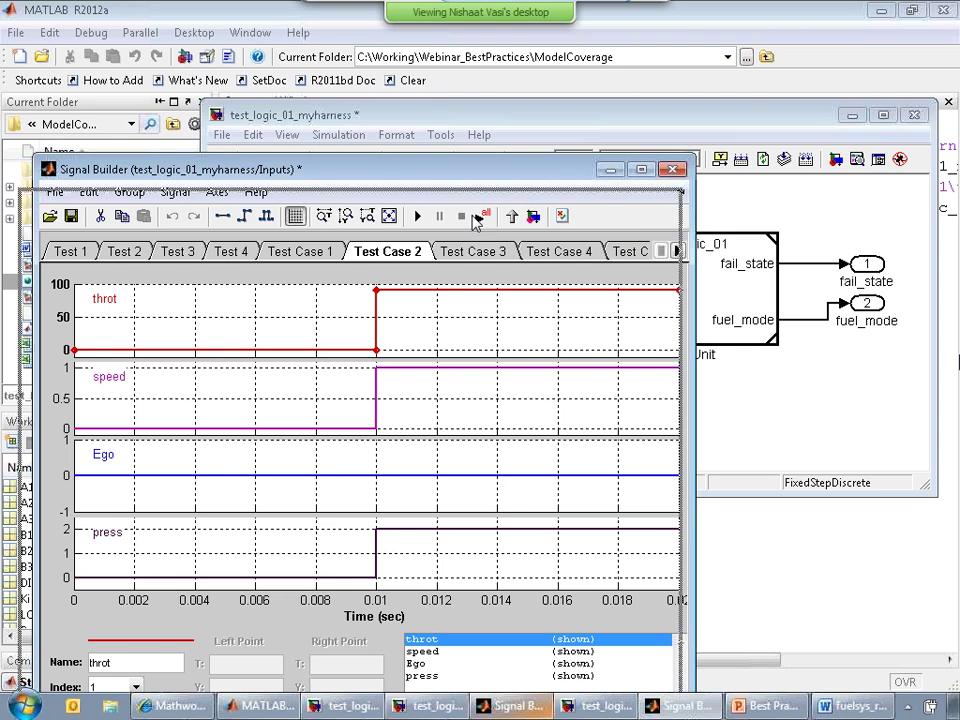
drag(493, 176, 477, 226)
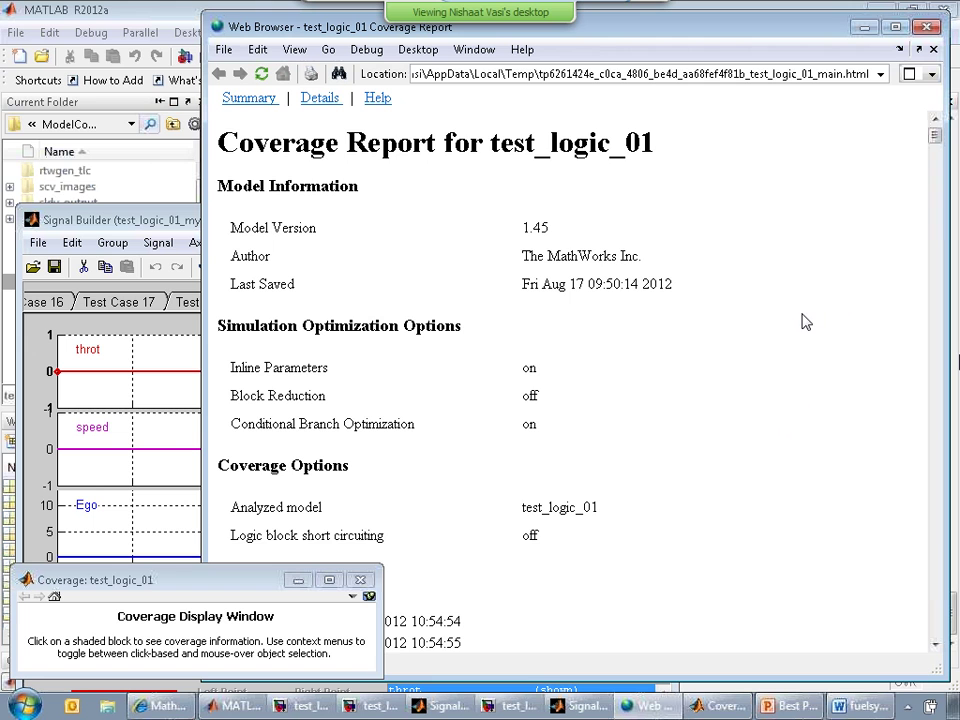
- Check the report summary (99% D1, 96% C1, 92% MCDC) and return to the harness model
scroll(806, 322, down, 6)
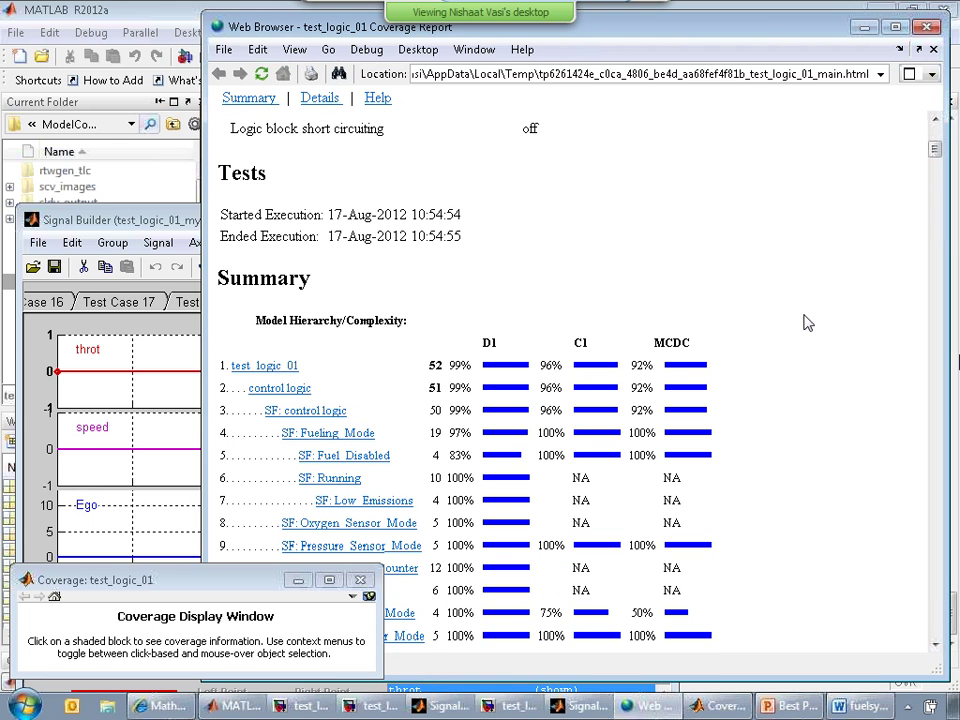
scroll(806, 322, down, 1)
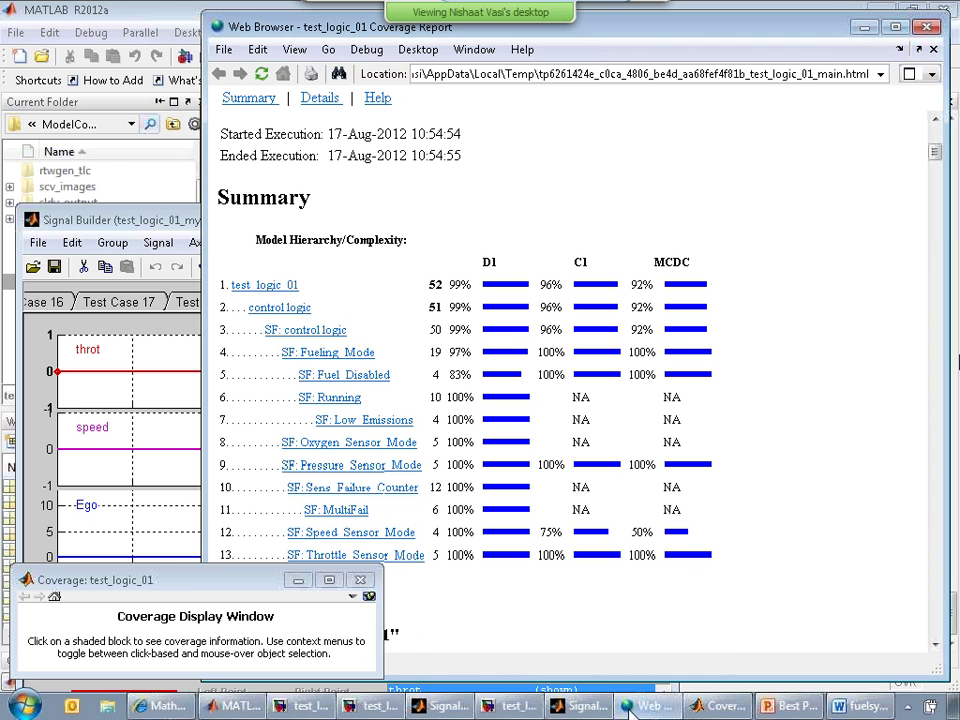
click(443, 706)
click(443, 706)
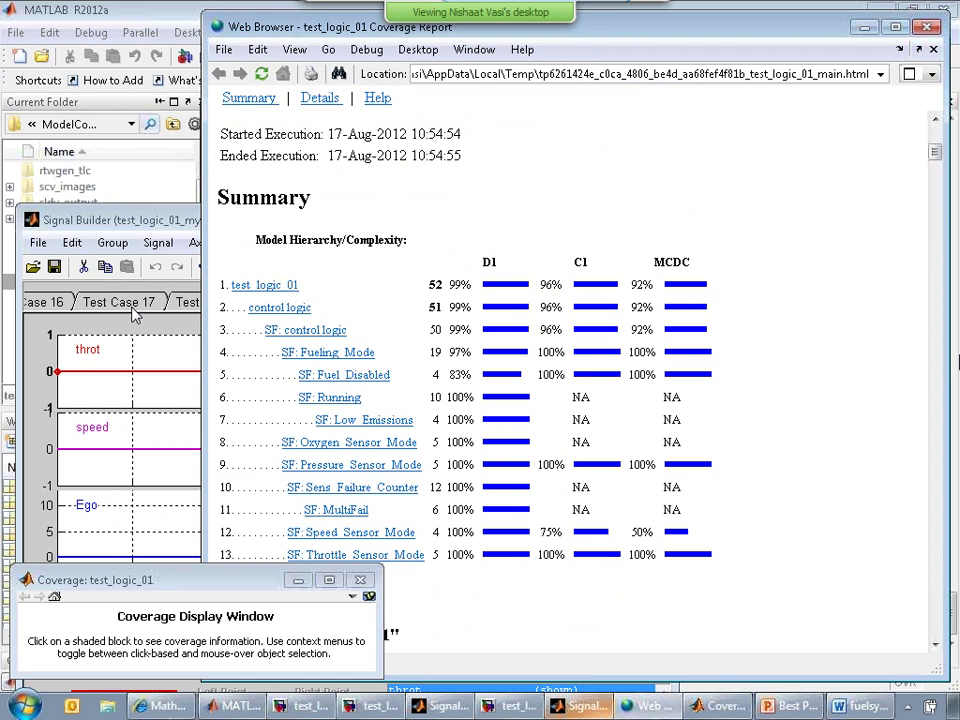
click(516, 706)
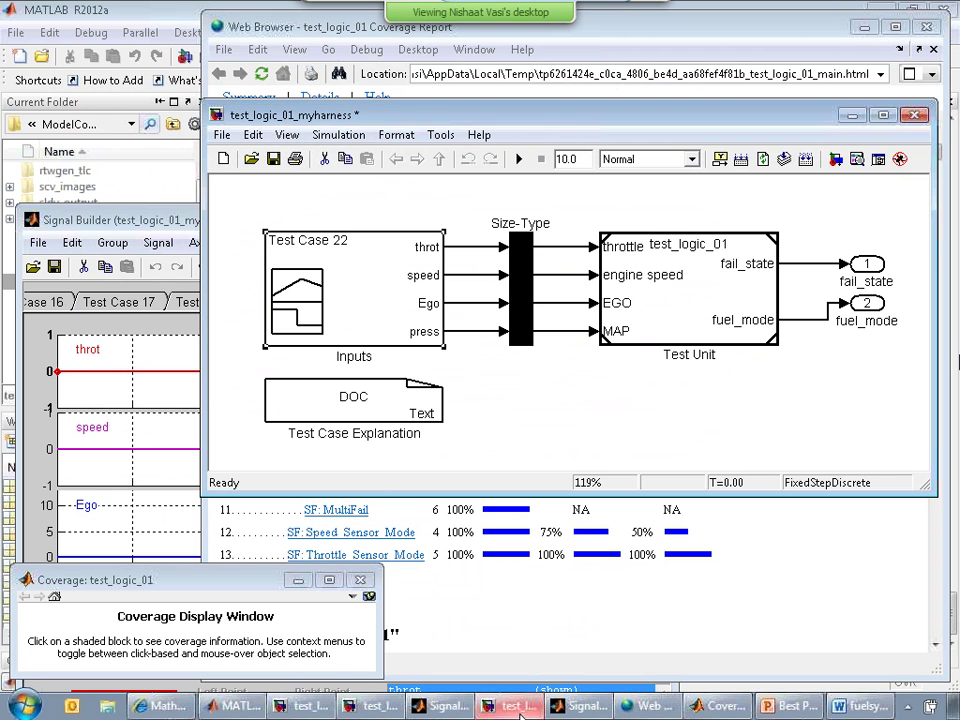
- Open the control logic chart and inspect the Speed_Sensor_Mode coverage details
double_click(745, 297)
double_click(540, 455)
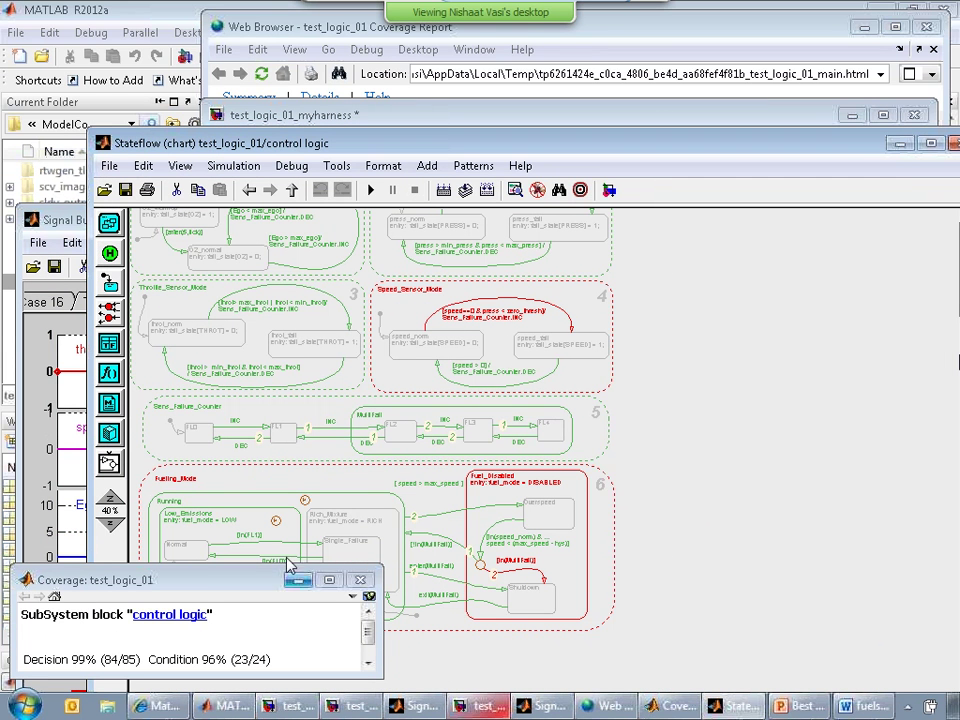
drag(200, 580, 236, 376)
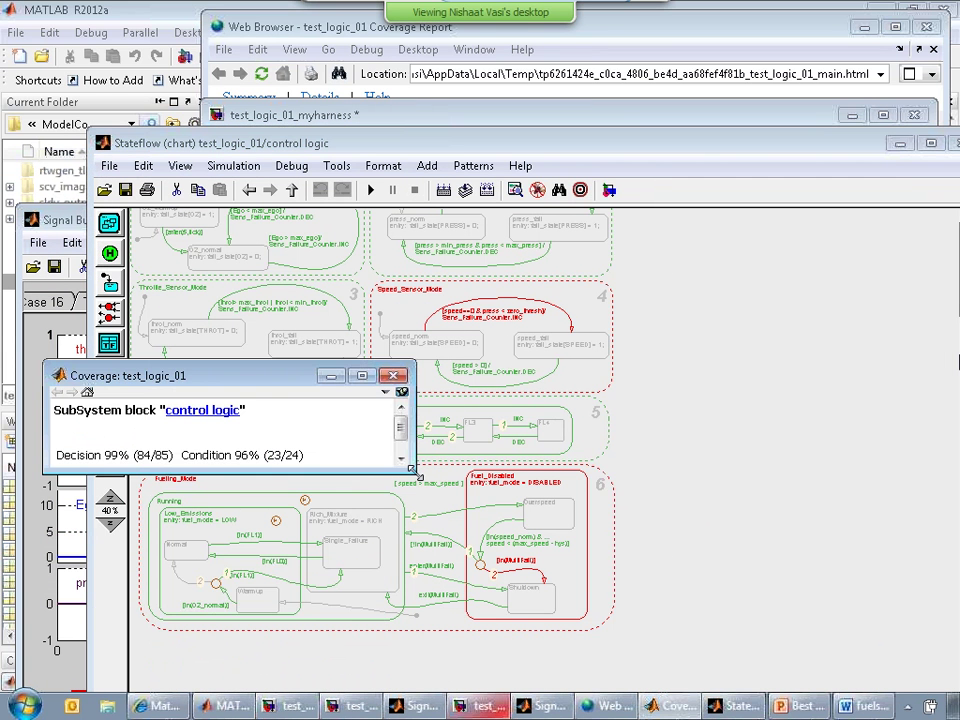
drag(409, 469, 442, 614)
key(ctrl+plus)
key(ctrl+plus)
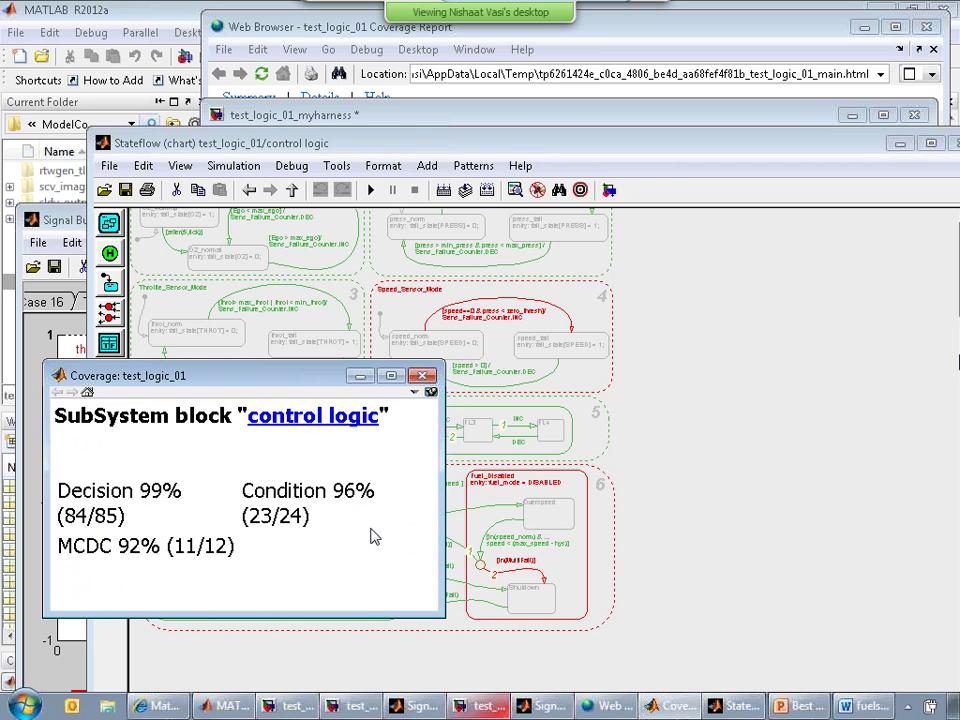
click(428, 311)
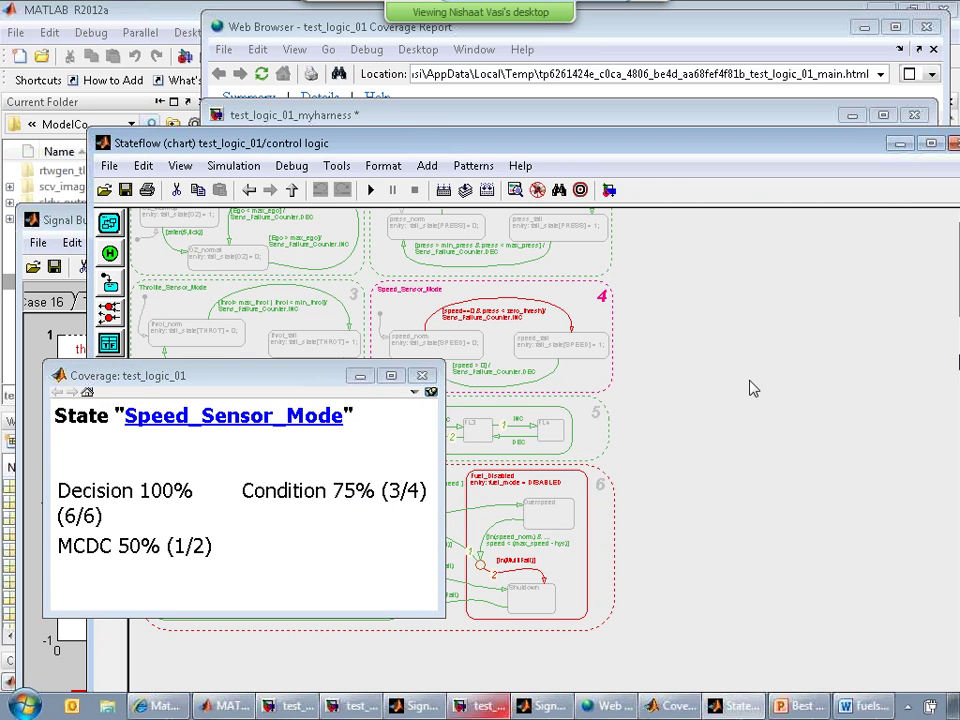
drag(274, 377, 783, 301)
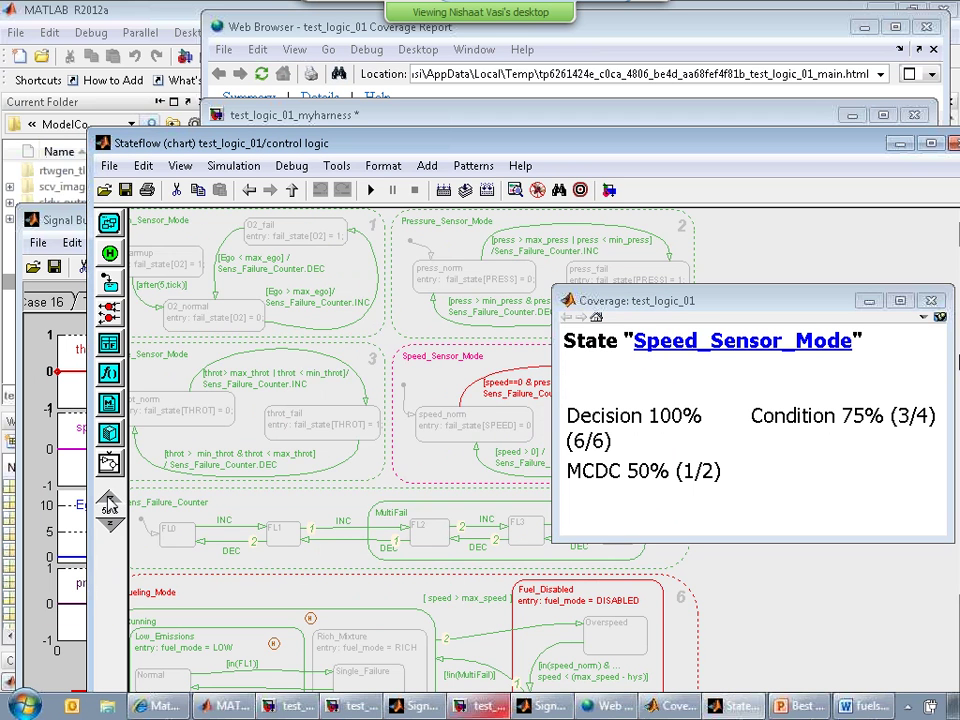
- Zoom the chart to 100%, shift the speed==0 label right, and close the coverage window
click(108, 506)
drag(722, 303, 735, 128)
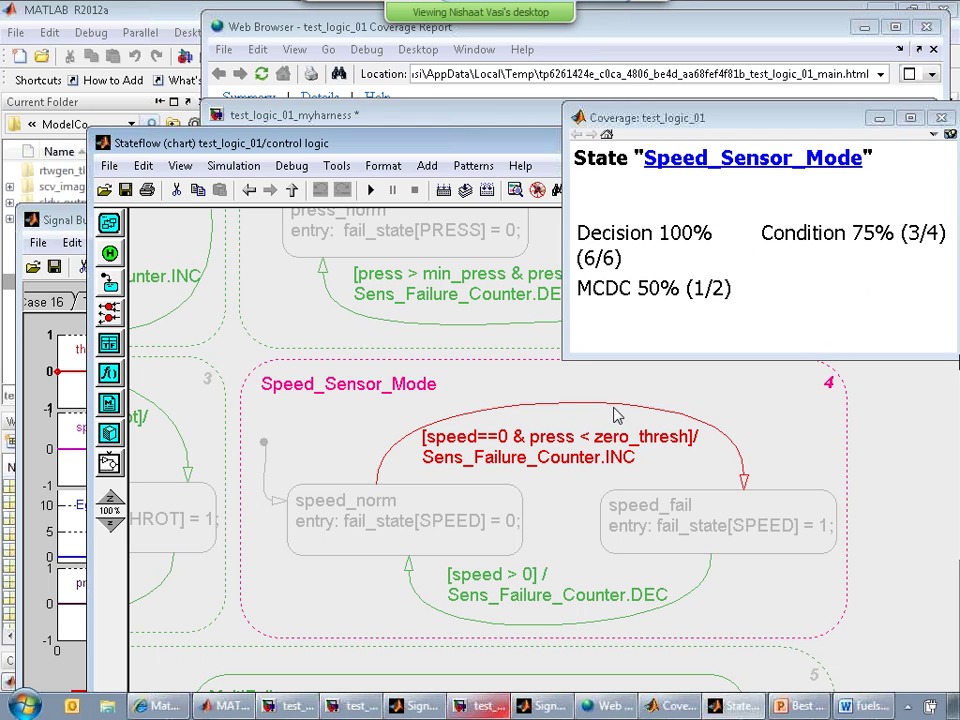
mouse_move(617, 415)
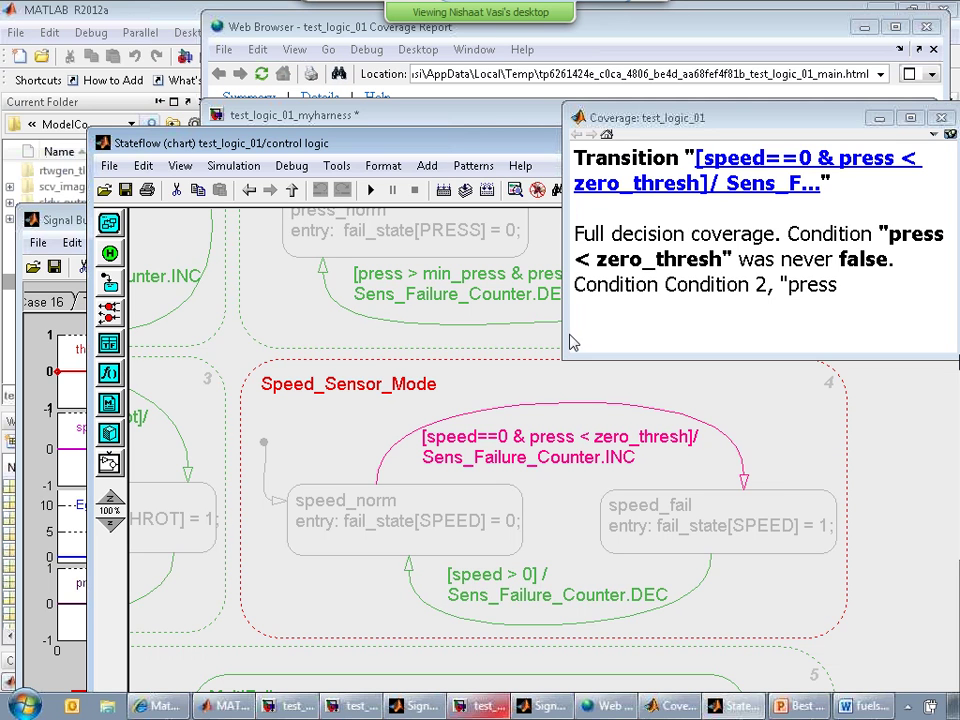
drag(565, 334, 511, 334)
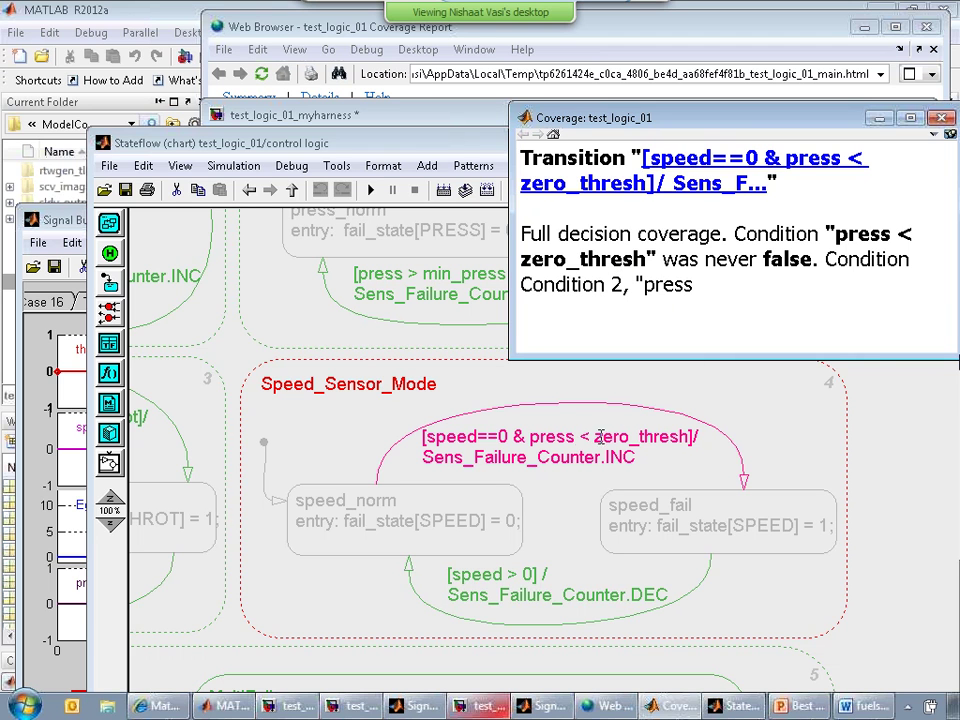
mouse_move(541, 438)
mouse_down()
mouse_move(610, 433)
mouse_move(557, 432)
mouse_up()
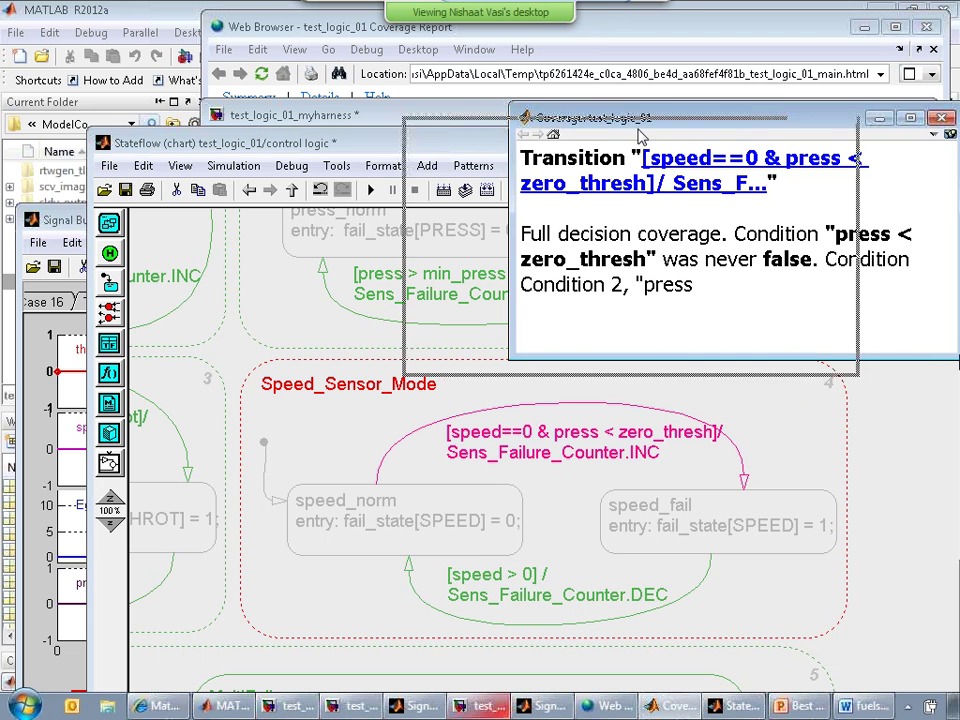
drag(750, 120, 647, 136)
click(838, 134)
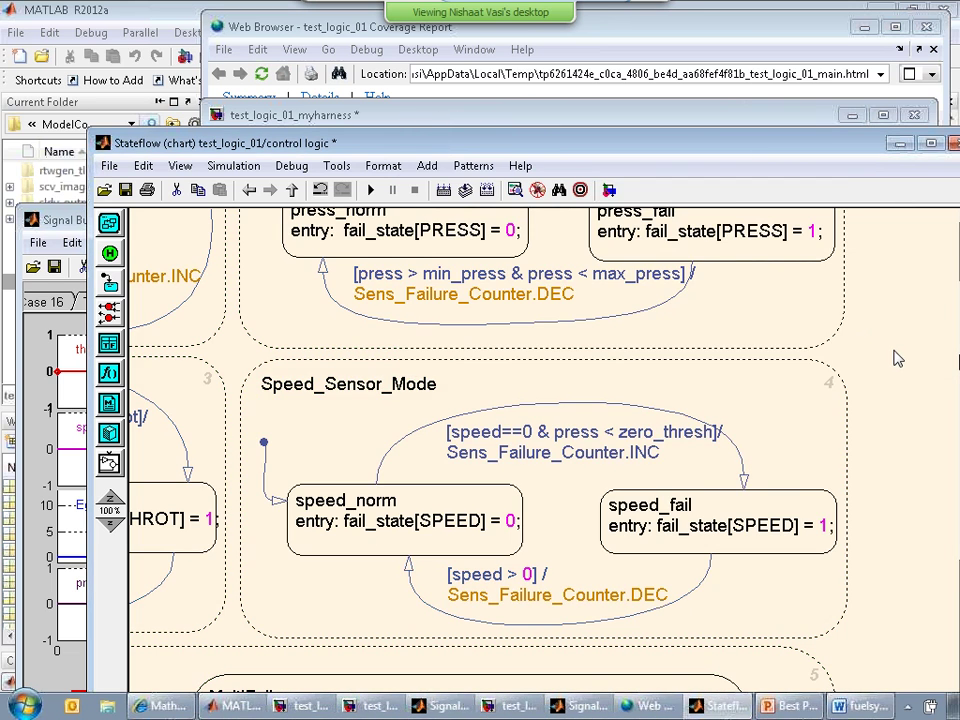
- Move the Stateflow window aside and bring the PowerPoint presentation at slide 12 forward
drag(675, 150, 557, 5)
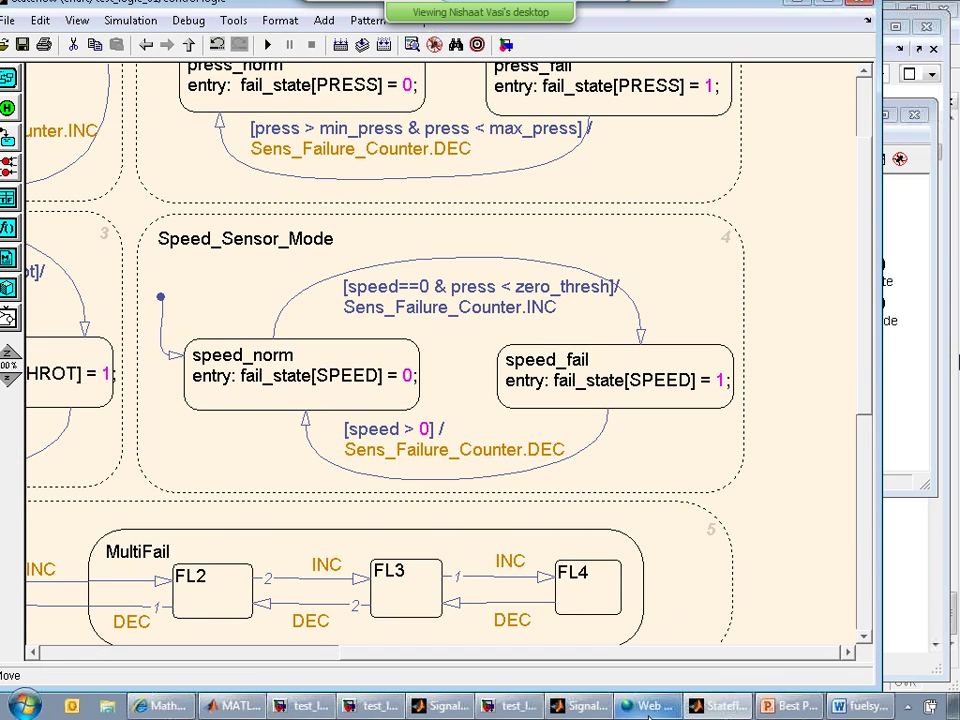
click(777, 707)
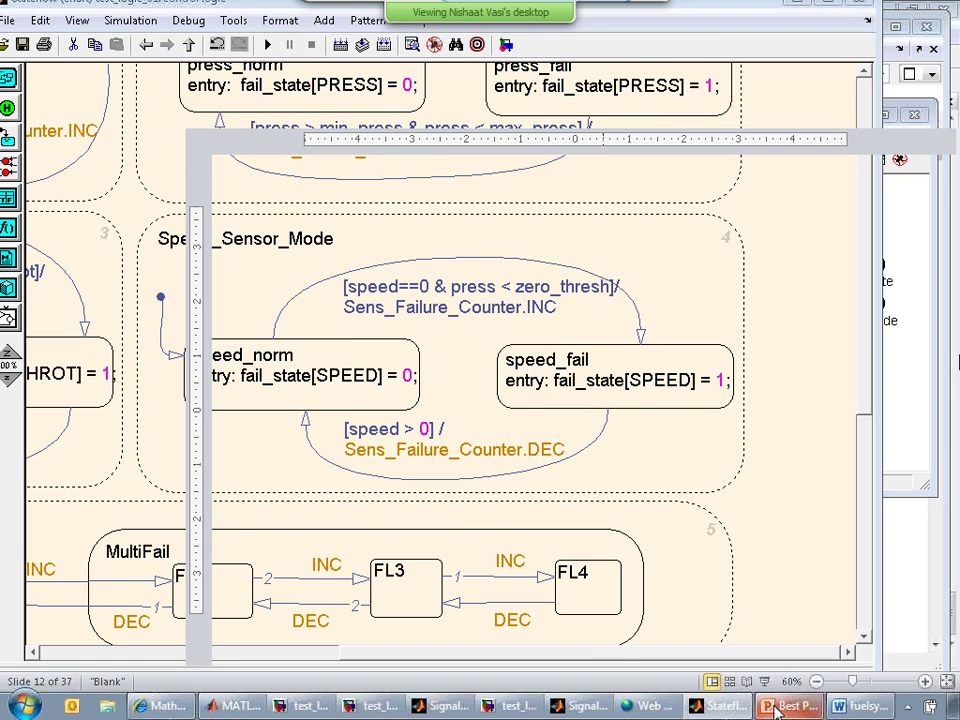